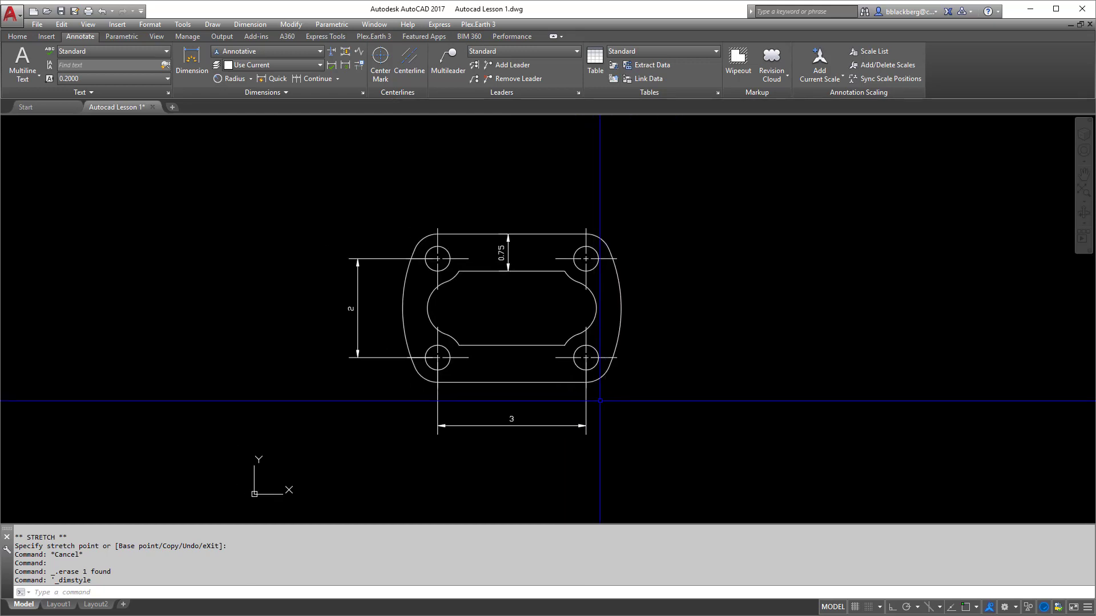
Window-select and erase the horizontal 3 dimension.
{"action": "left_click", "coordinate": [599, 401]}
{"action": "key", "text": "Escape"}
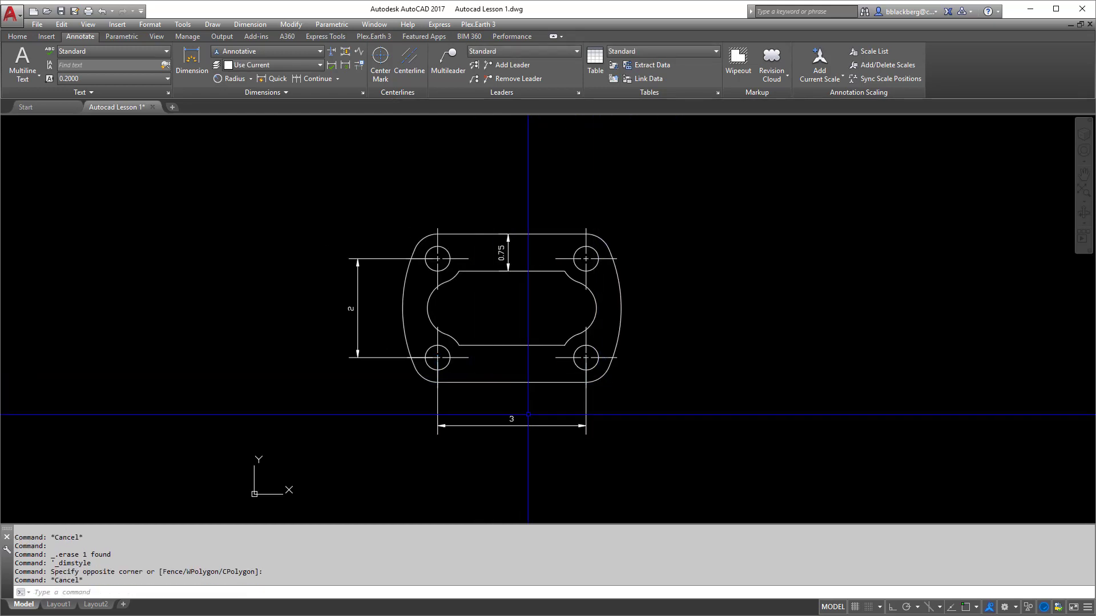
{"action": "left_click", "coordinate": [528, 414]}
{"action": "left_click", "coordinate": [489, 429]}
{"action": "key", "text": "Delete"}
Erase the vertical 2 and 0.75 dimensions, then move the Dimensions ribbon panel.
{"action": "left_click", "coordinate": [356, 365]}
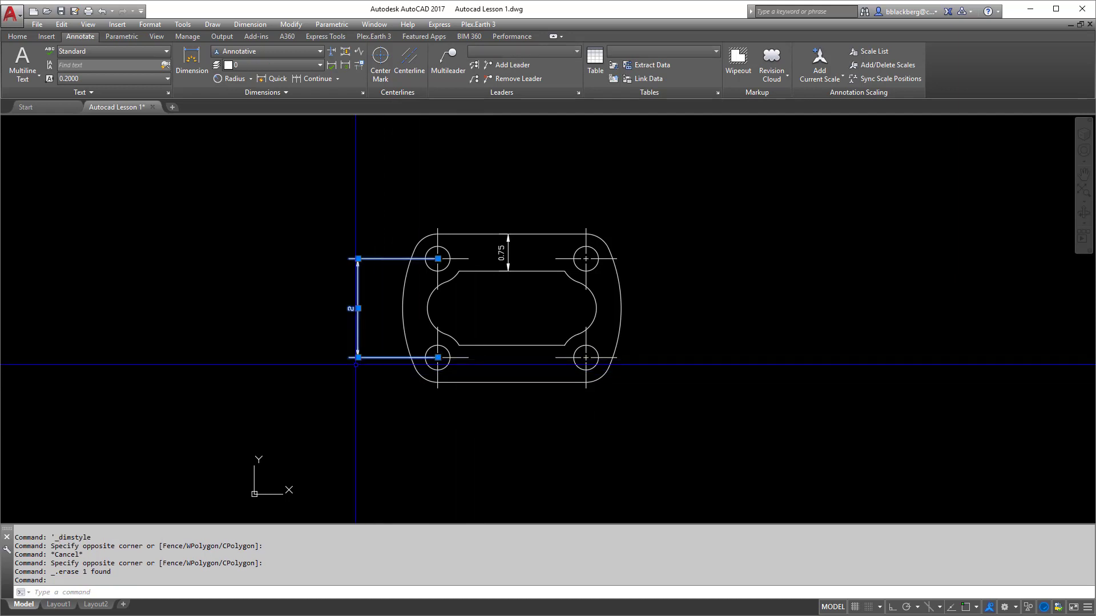
{"action": "left_click", "coordinate": [365, 327]}
{"action": "key", "text": "Delete"}
{"action": "left_click", "coordinate": [505, 245]}
{"action": "key", "text": "Delete"}
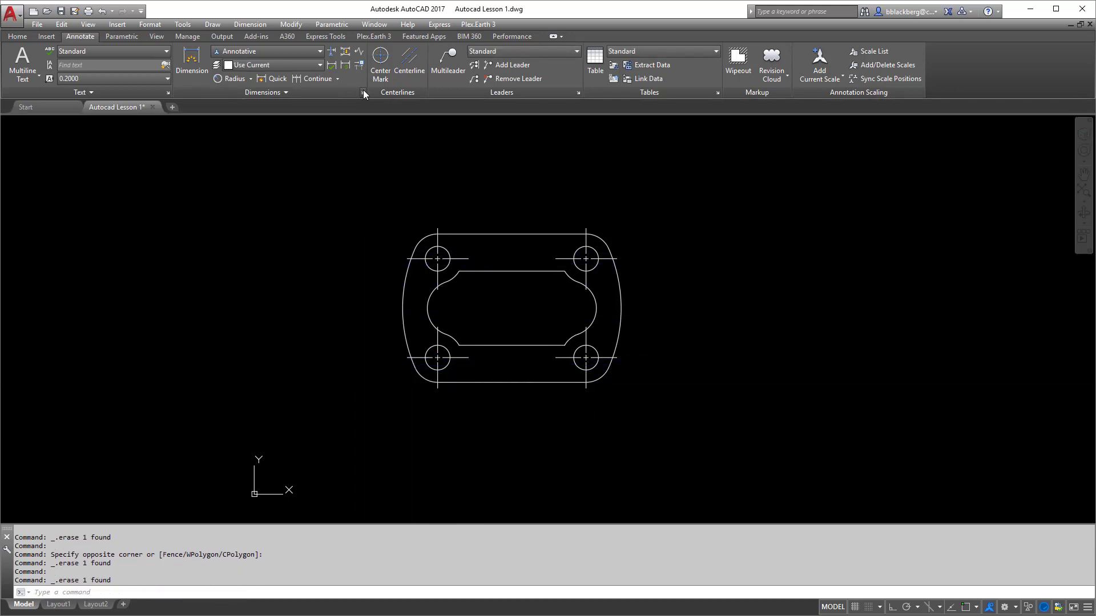
{"action": "mouse_move", "coordinate": [363, 90]}
{"action": "left_mouse_down"}
{"action": "mouse_move", "coordinate": [411, 91]}
{"action": "mouse_move", "coordinate": [401, 78]}
{"action": "left_mouse_up"}
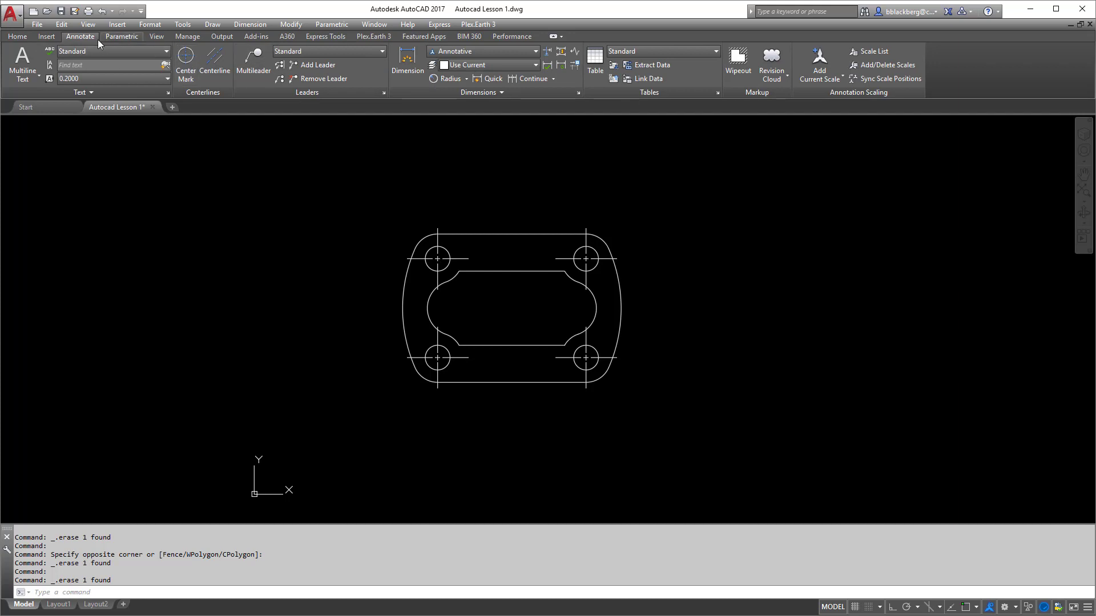
Open the Annotative dimension style for modification from the Dimension Style Manager.
{"action": "left_click", "coordinate": [580, 93]}
{"action": "left_click", "coordinate": [440, 263]}
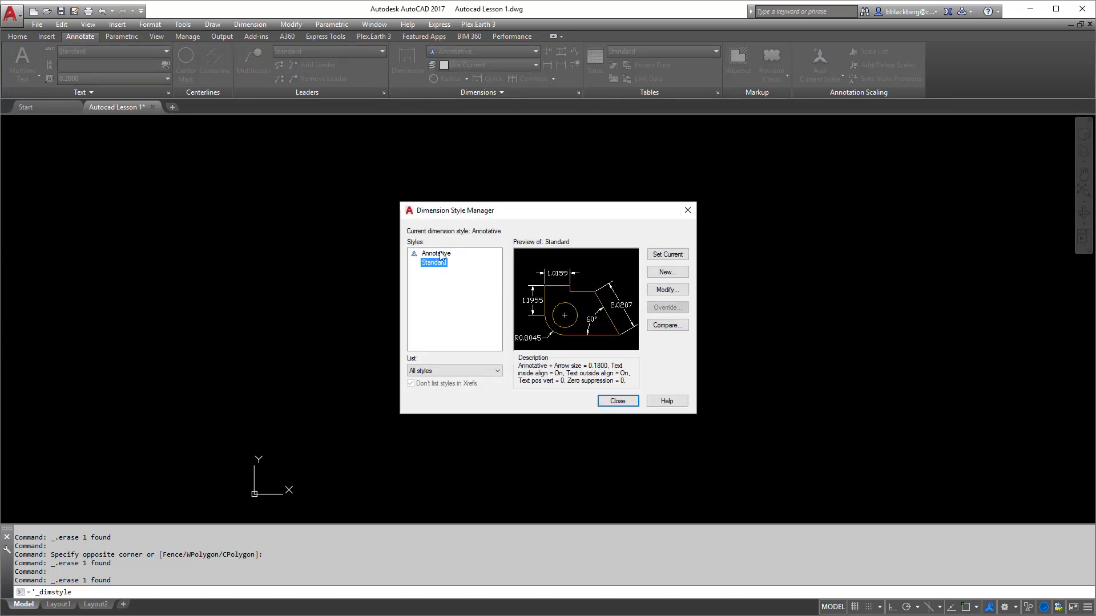
{"action": "left_click", "coordinate": [441, 262]}
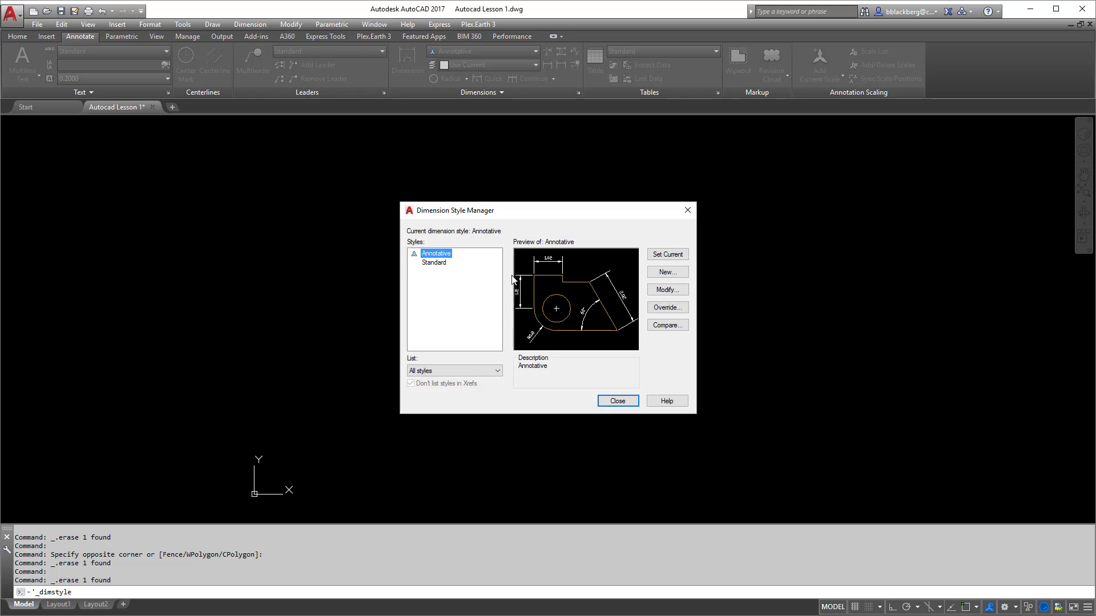
{"action": "left_click", "coordinate": [672, 290]}
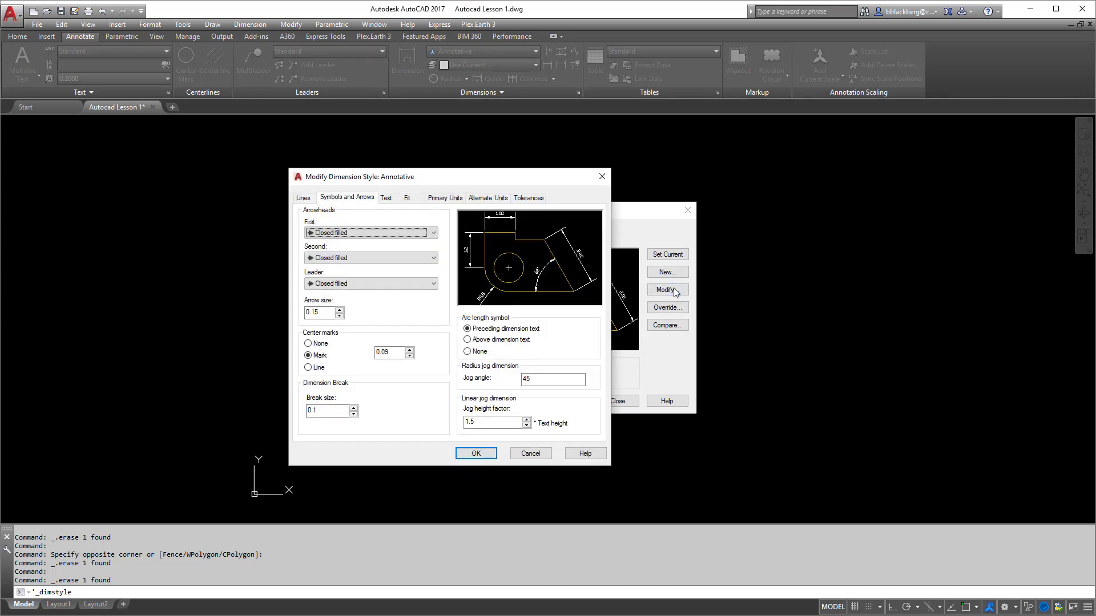
Review lines and arrows, keeping Closed filled arrowheads at size 0.15.
{"action": "left_click", "coordinate": [301, 198]}
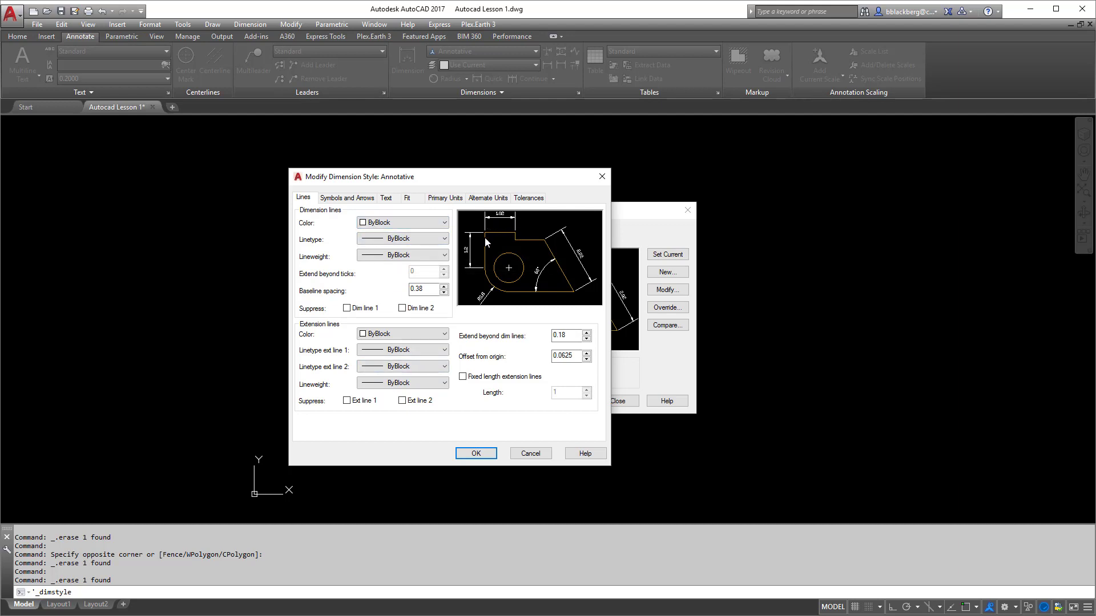
{"action": "left_click", "coordinate": [336, 200]}
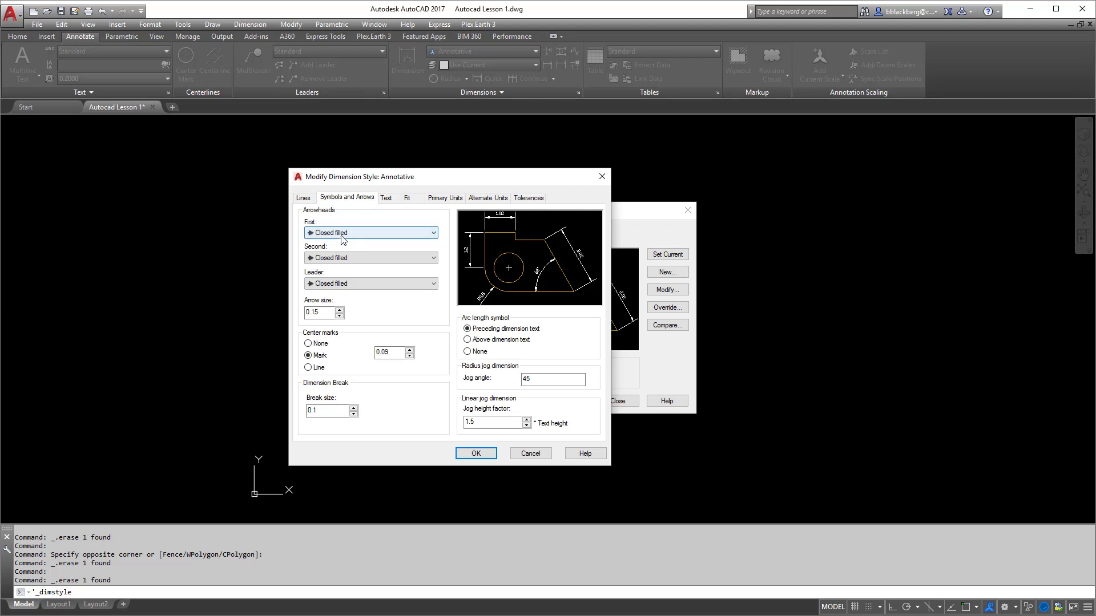
{"action": "left_click", "coordinate": [342, 234]}
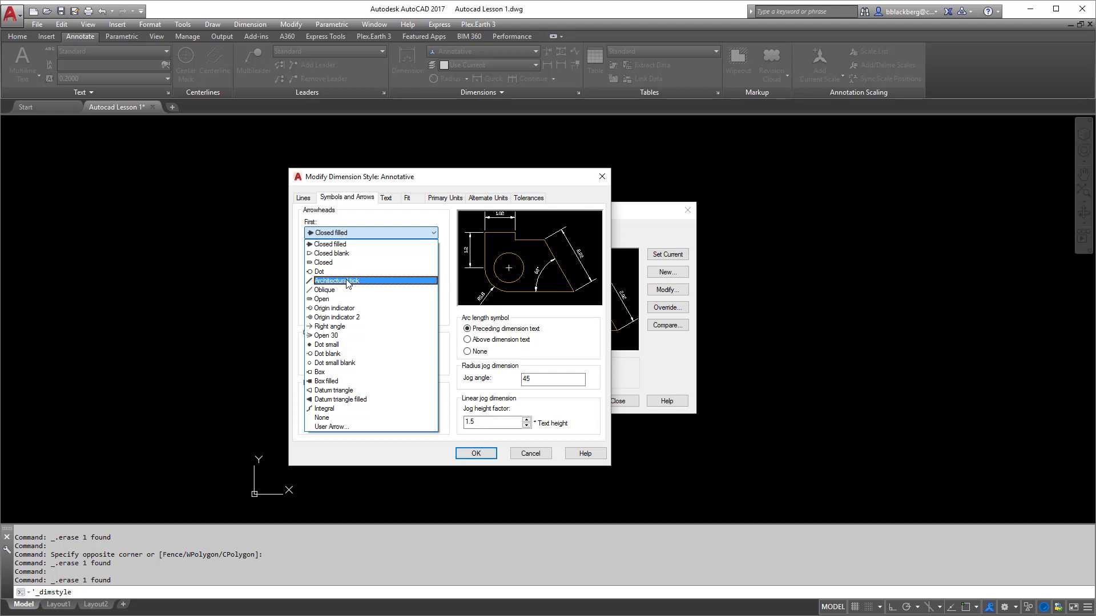
{"action": "left_click", "coordinate": [349, 243]}
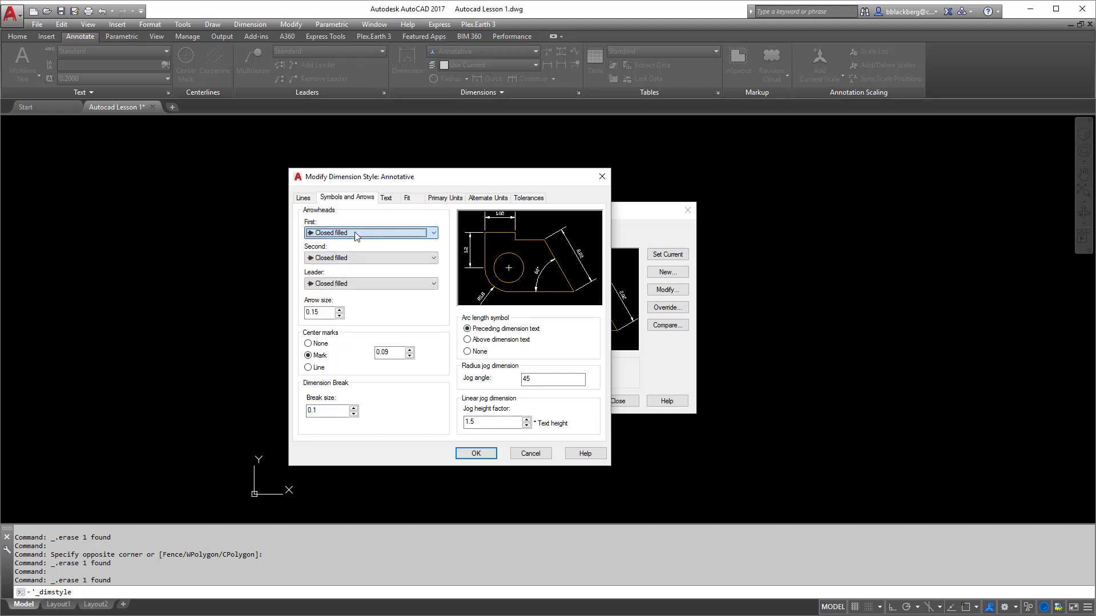
{"action": "left_click", "coordinate": [327, 310]}
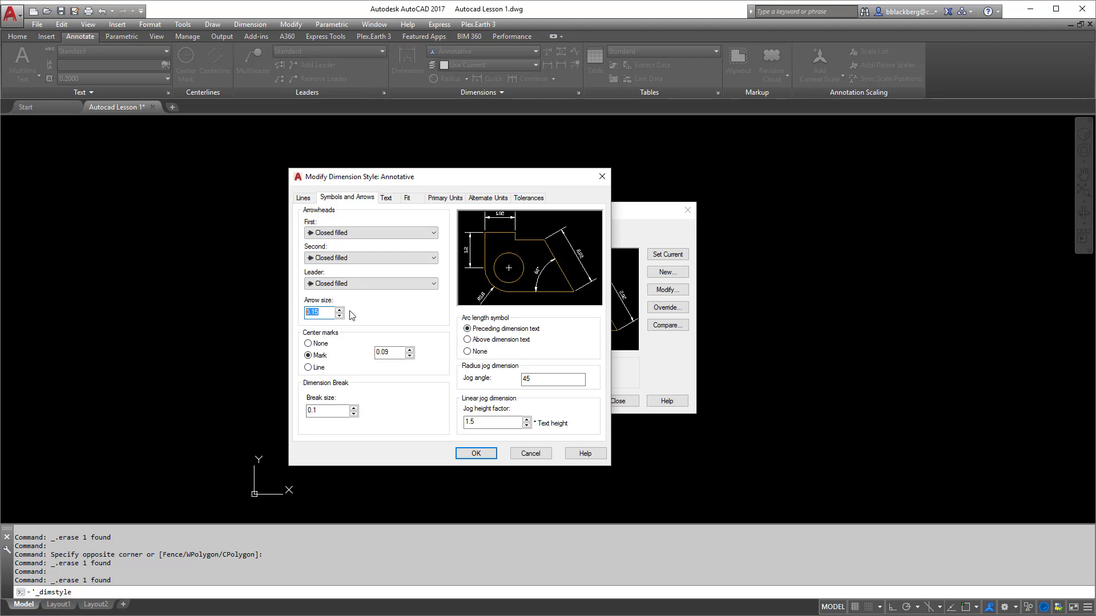
{"action": "left_click", "coordinate": [331, 363]}
Check the text height and set dimension text alignment to Horizontal.
{"action": "left_click", "coordinate": [385, 198]}
{"action": "left_click", "coordinate": [369, 199]}
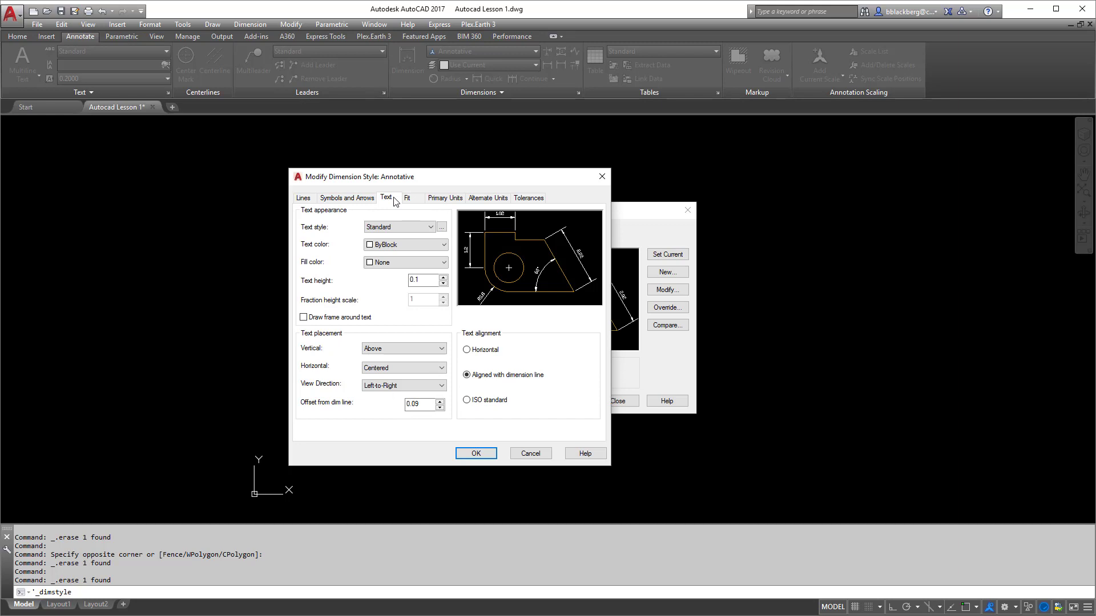
{"action": "left_click", "coordinate": [430, 281]}
{"action": "left_click", "coordinate": [480, 355]}
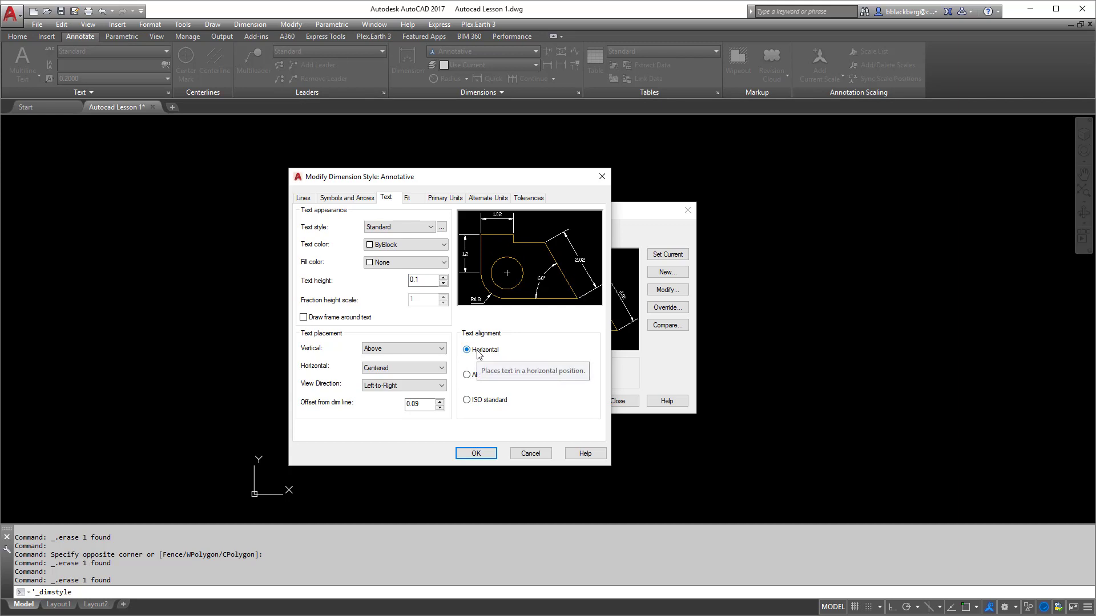
{"action": "left_click", "coordinate": [495, 377]}
{"action": "left_click", "coordinate": [486, 352]}
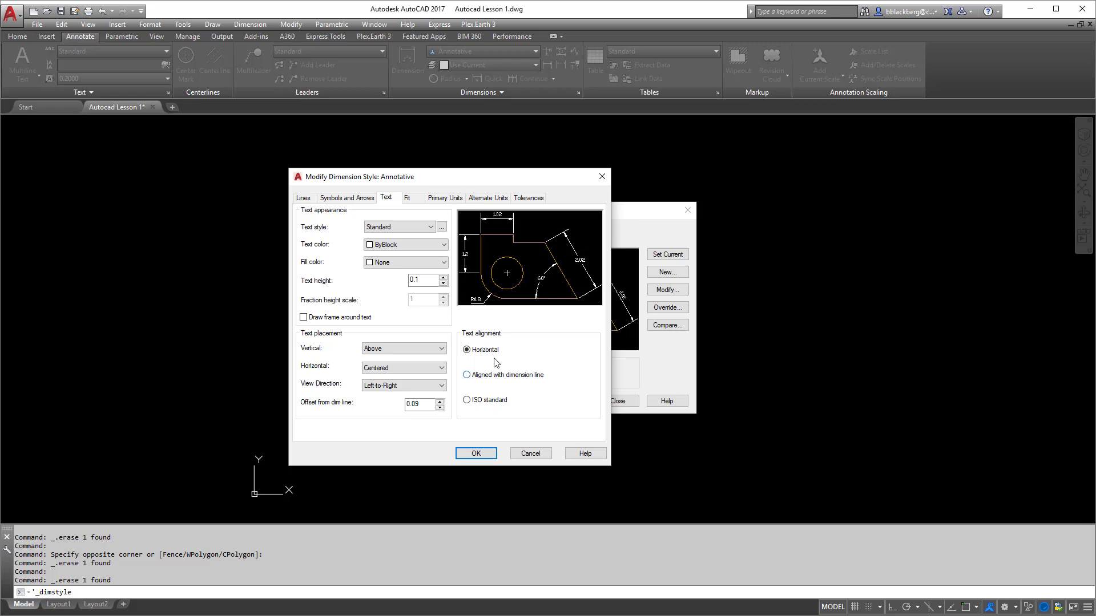
Keep text placement Above vertically and Centered horizontally, with alignment left Horizontal.
{"action": "left_click", "coordinate": [399, 349]}
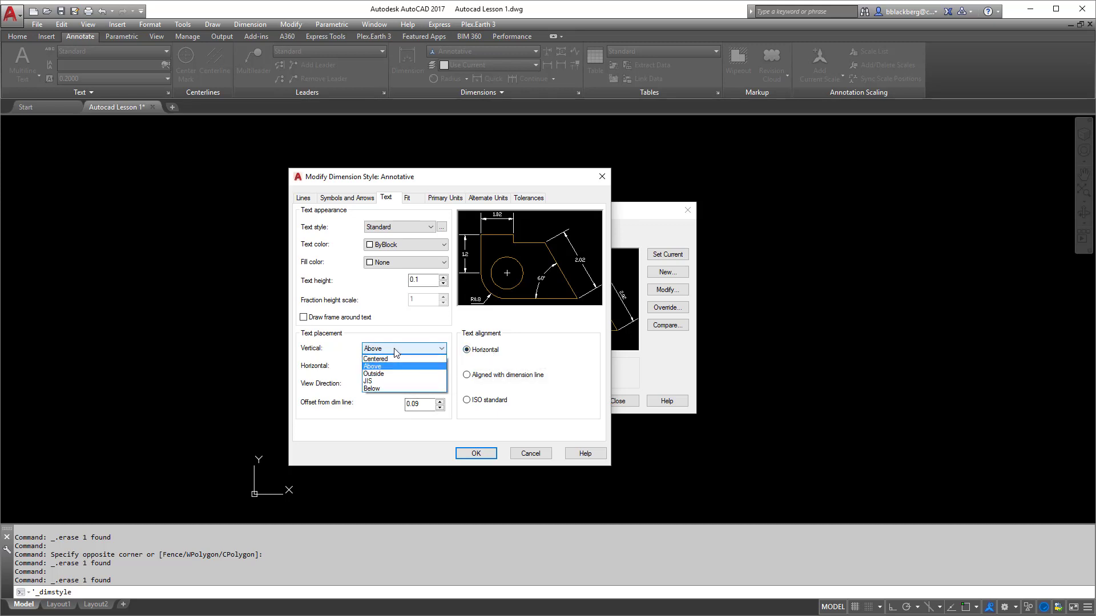
{"action": "left_click", "coordinate": [398, 368]}
{"action": "left_click", "coordinate": [398, 374]}
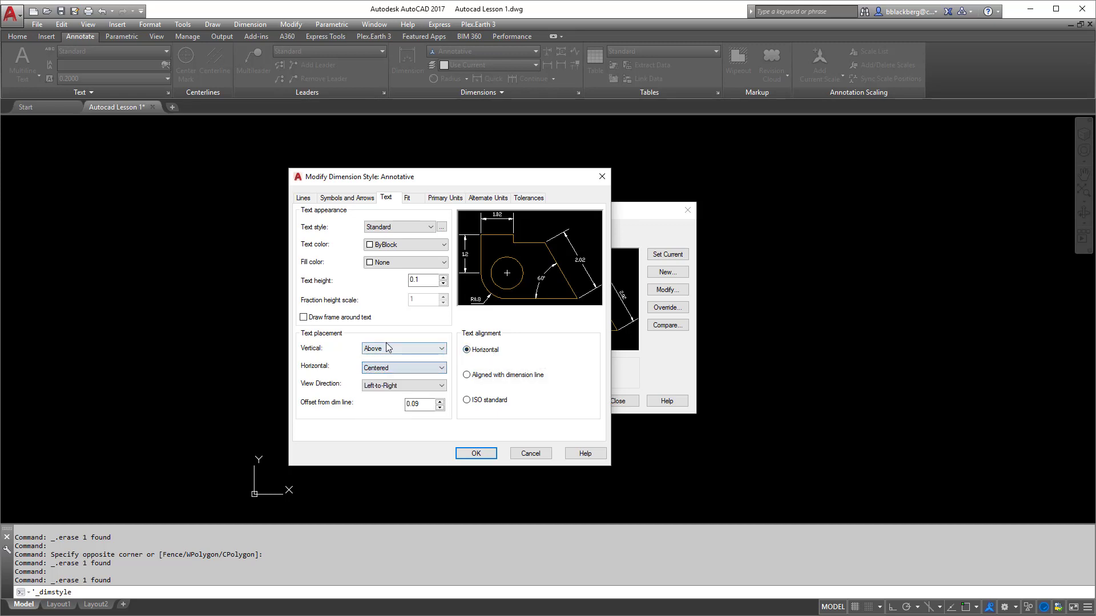
{"action": "left_click", "coordinate": [387, 344]}
{"action": "left_click", "coordinate": [392, 366]}
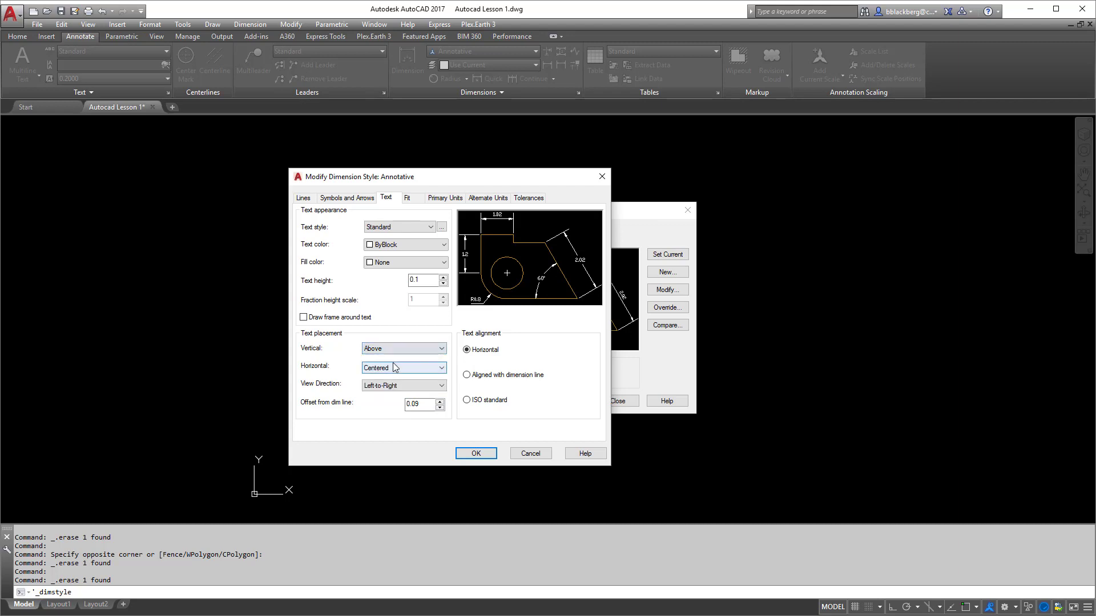
{"action": "left_click", "coordinate": [489, 380]}
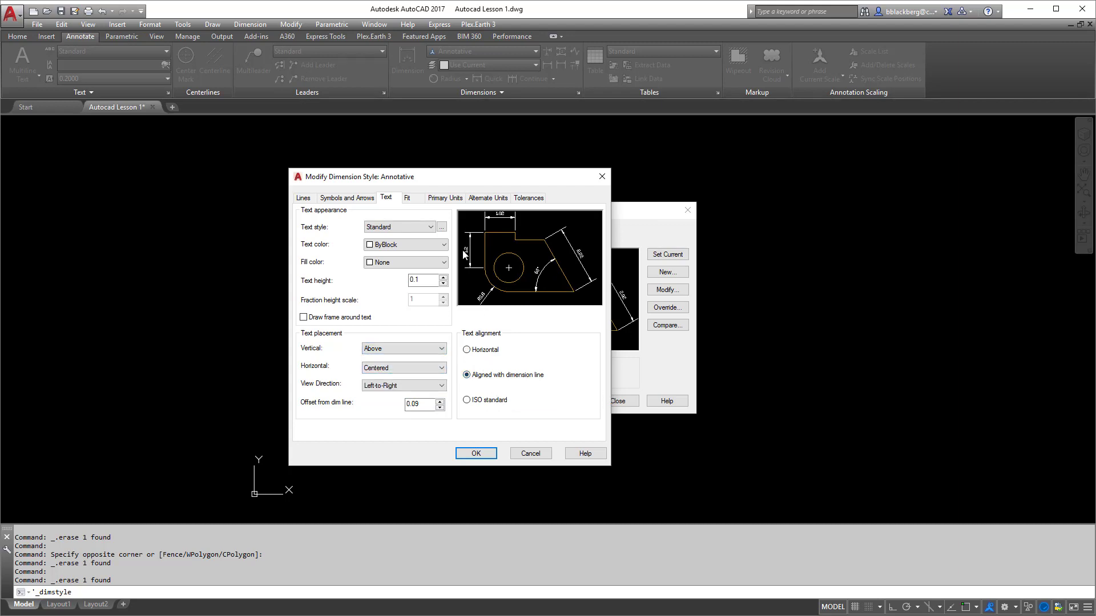
{"action": "left_click", "coordinate": [484, 352]}
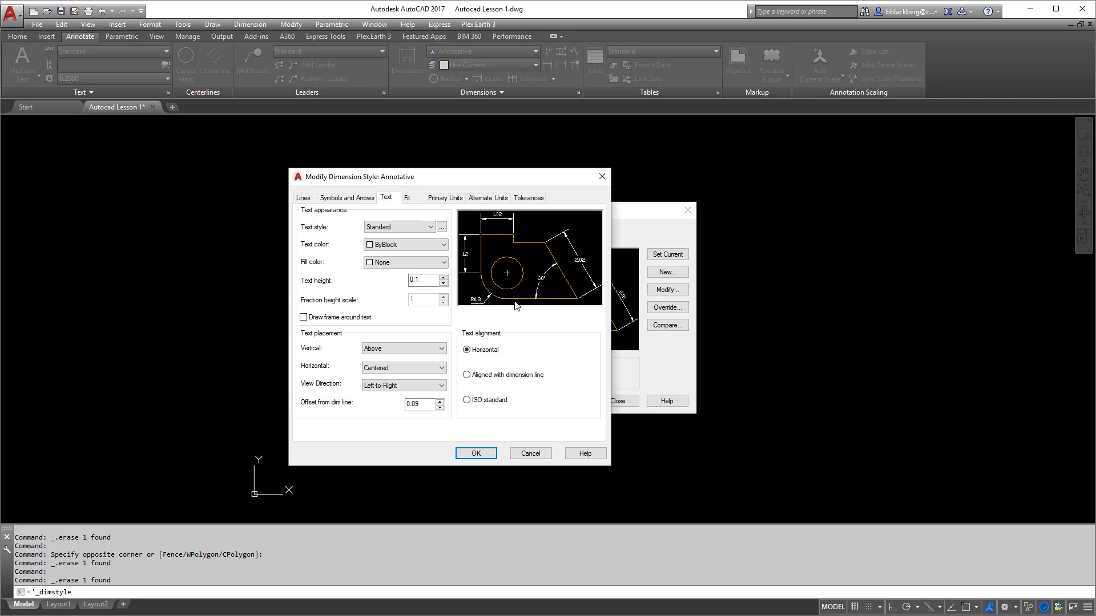
{"action": "left_click", "coordinate": [415, 199]}
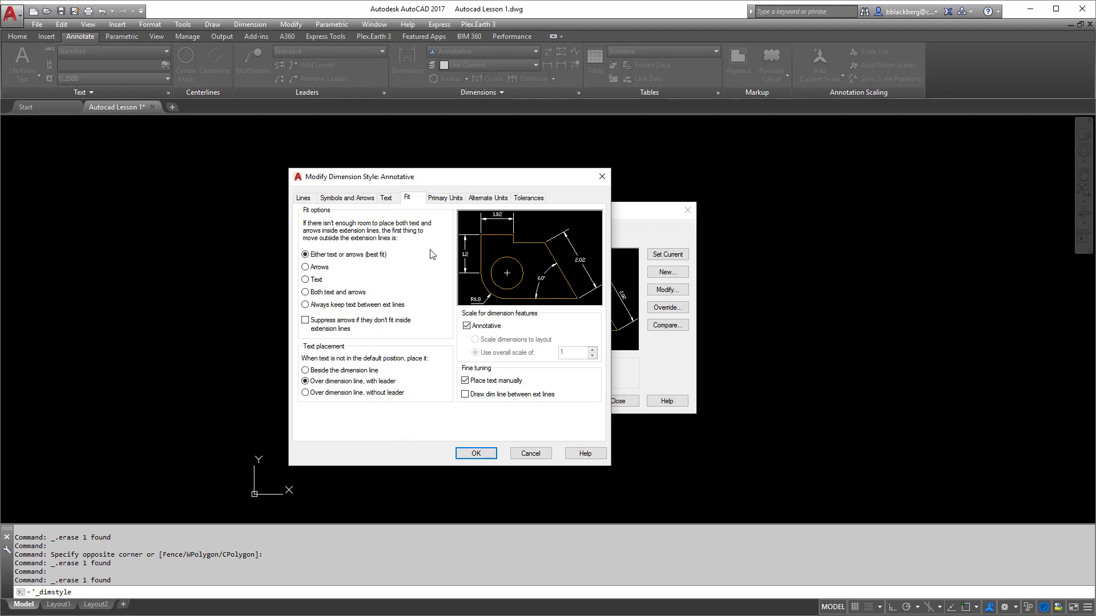
Try Architectural primary units with 1/16 inch precision.
{"action": "left_click", "coordinate": [439, 199]}
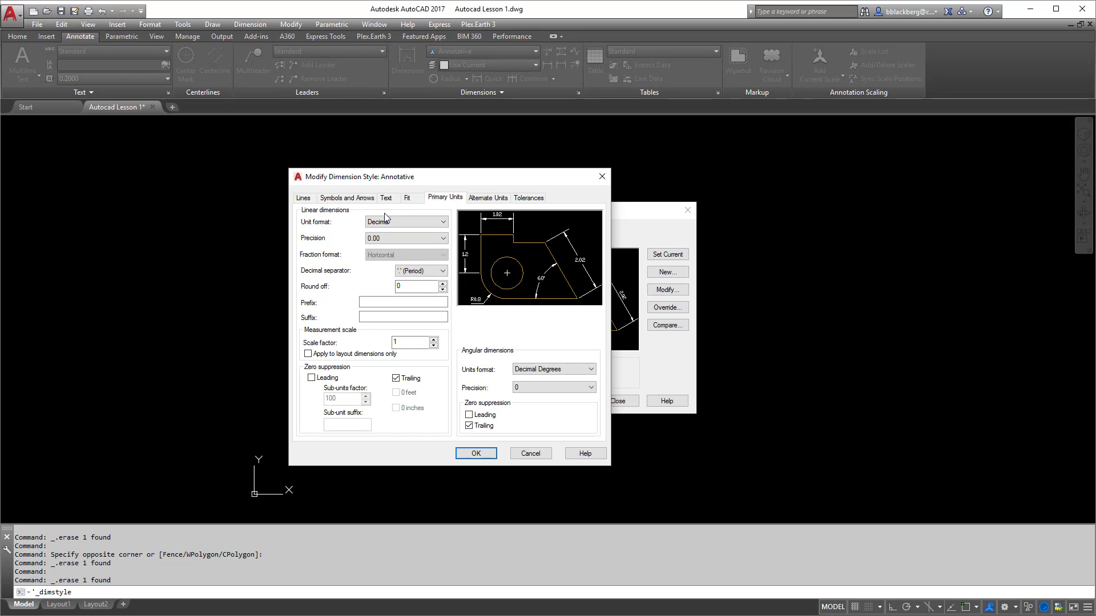
{"action": "left_click", "coordinate": [393, 239]}
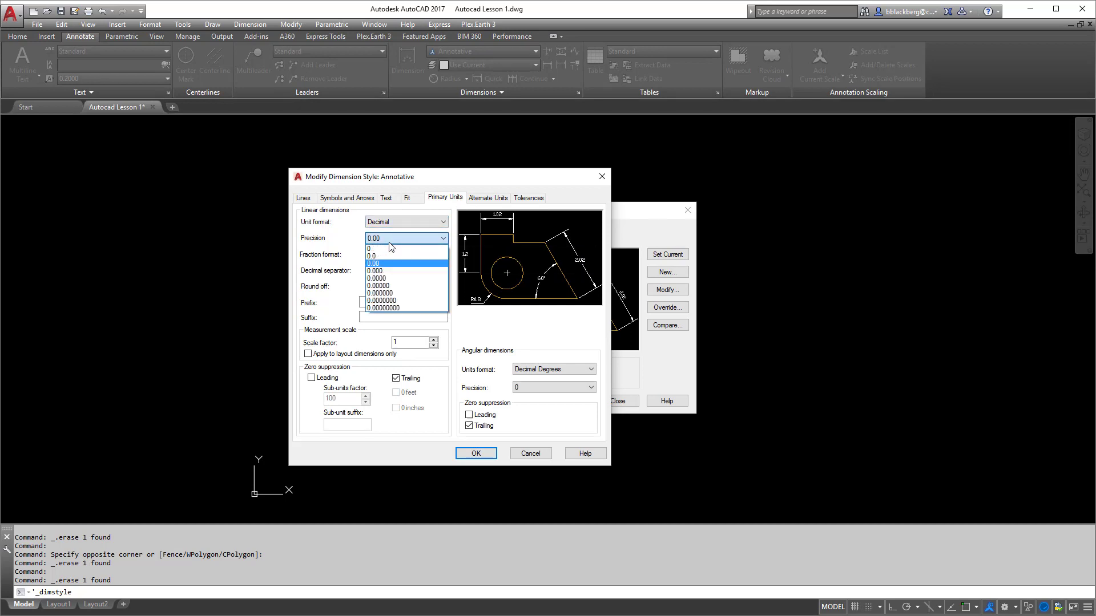
{"action": "left_click", "coordinate": [393, 239]}
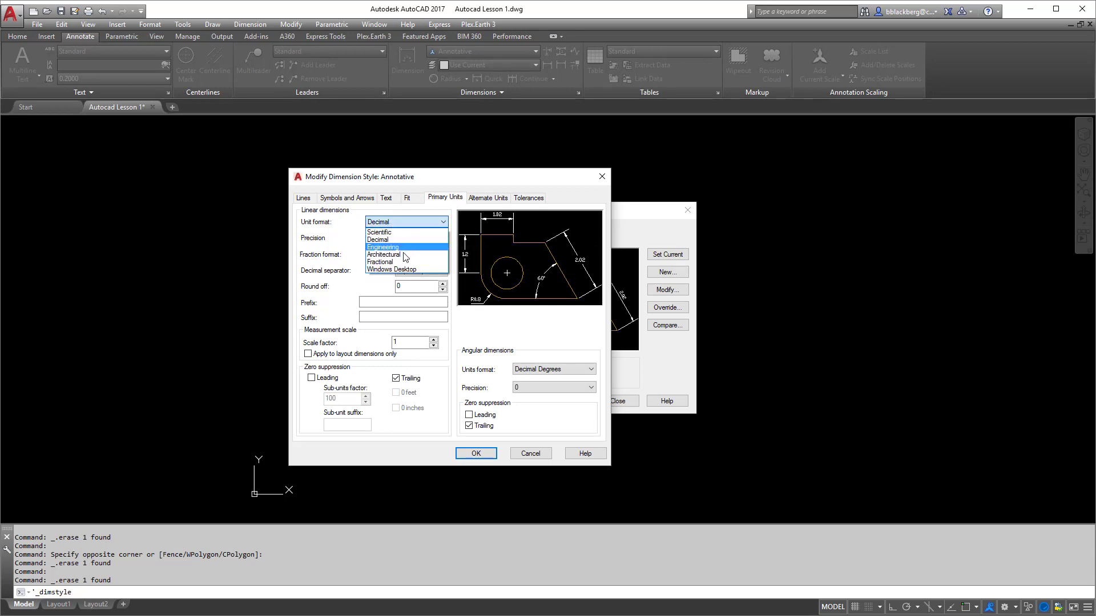
{"action": "left_click", "coordinate": [400, 225]}
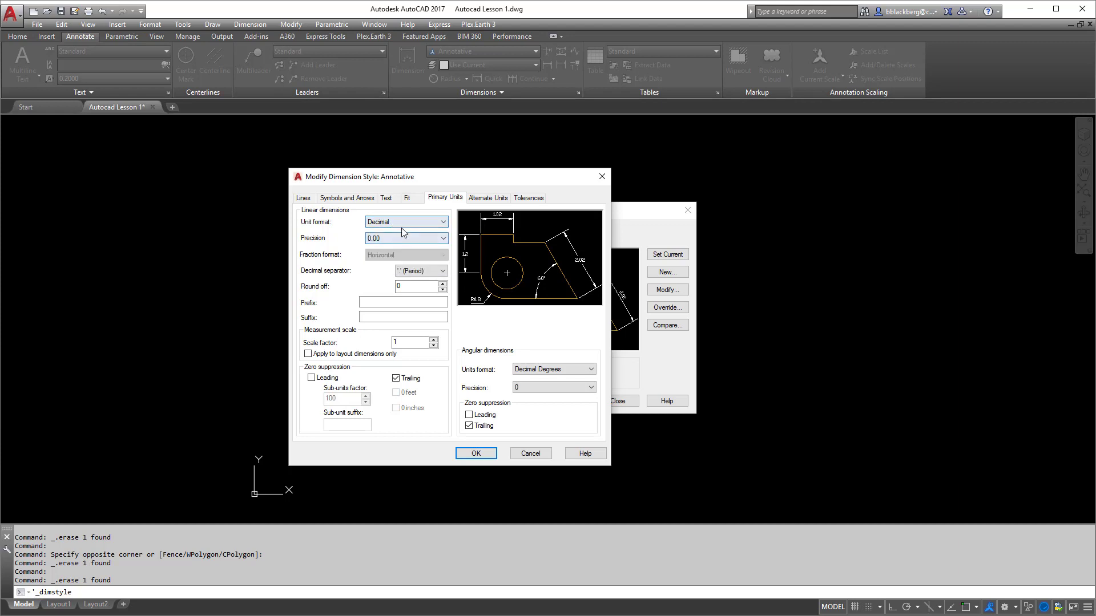
{"action": "left_click", "coordinate": [401, 226]}
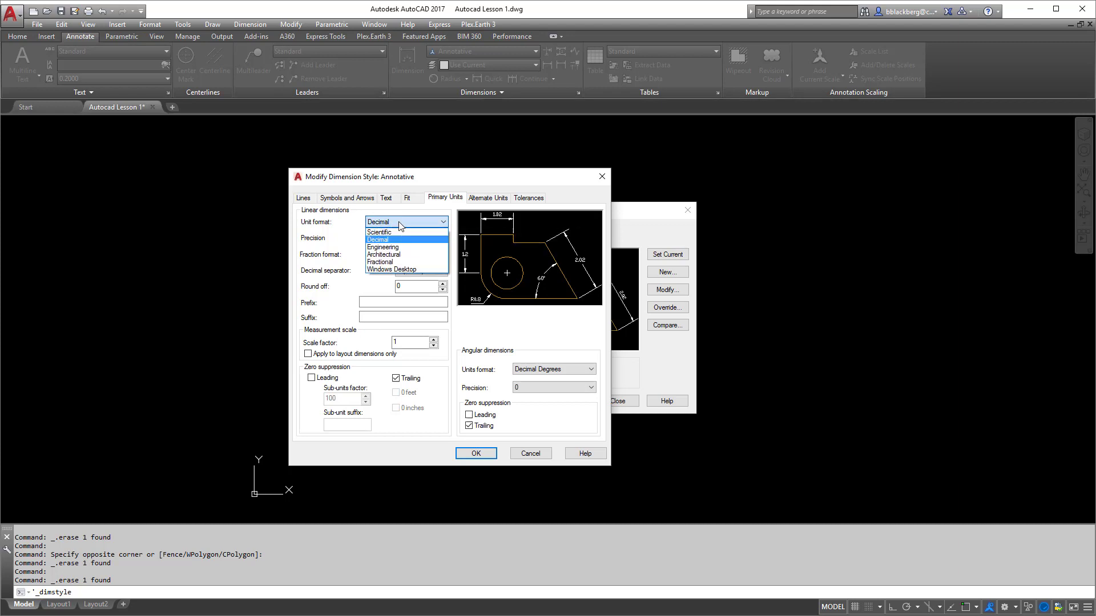
{"action": "left_click", "coordinate": [401, 255]}
{"action": "left_click", "coordinate": [400, 279]}
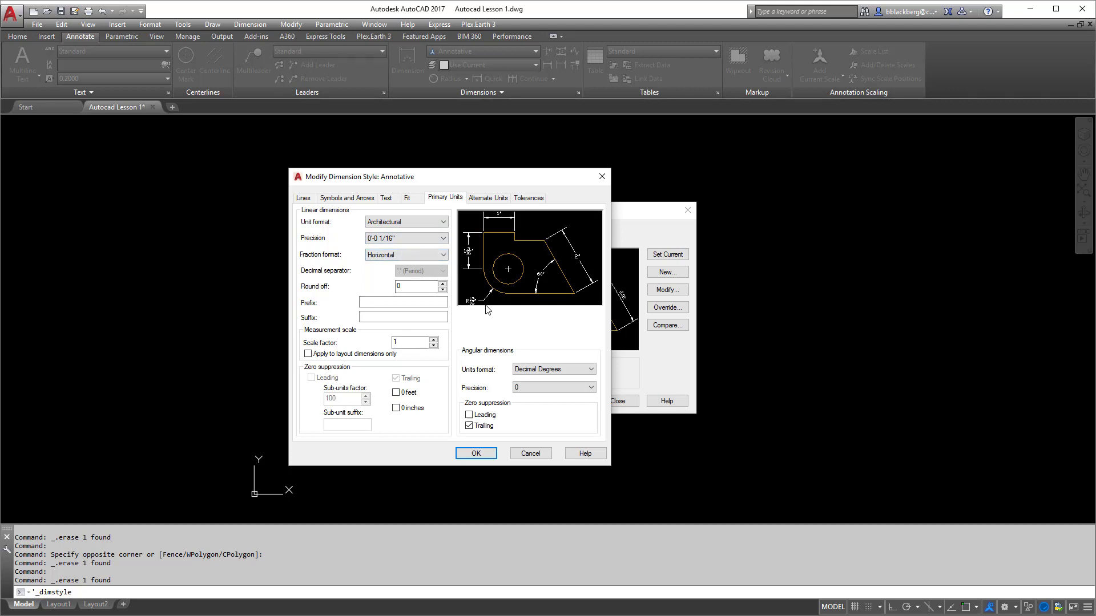
Return primary units to Decimal with 0.00 precision.
{"action": "left_click", "coordinate": [413, 221]}
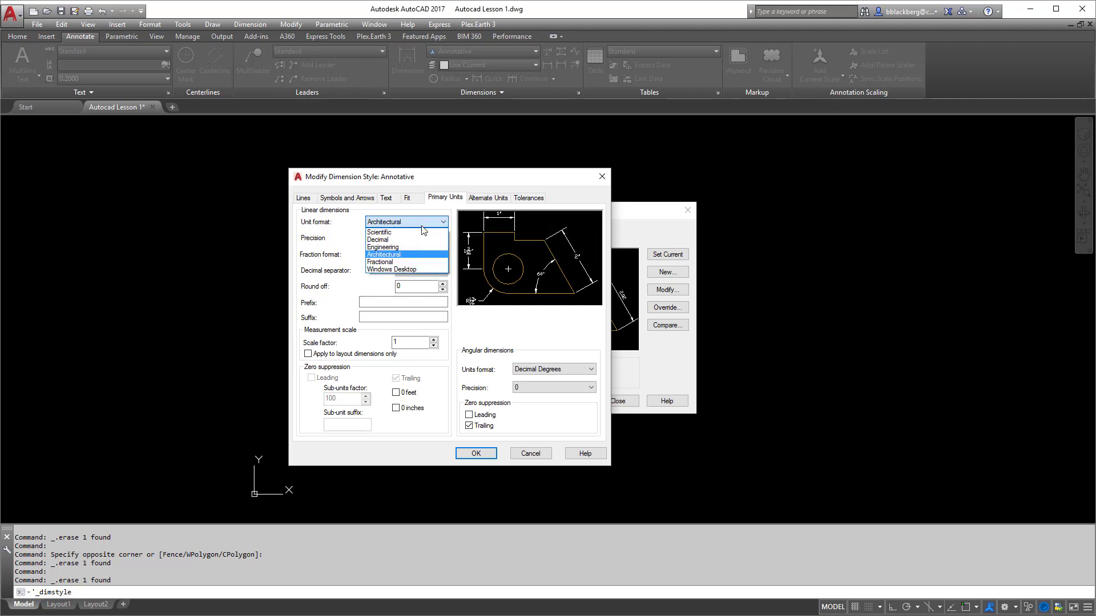
{"action": "left_click", "coordinate": [416, 239]}
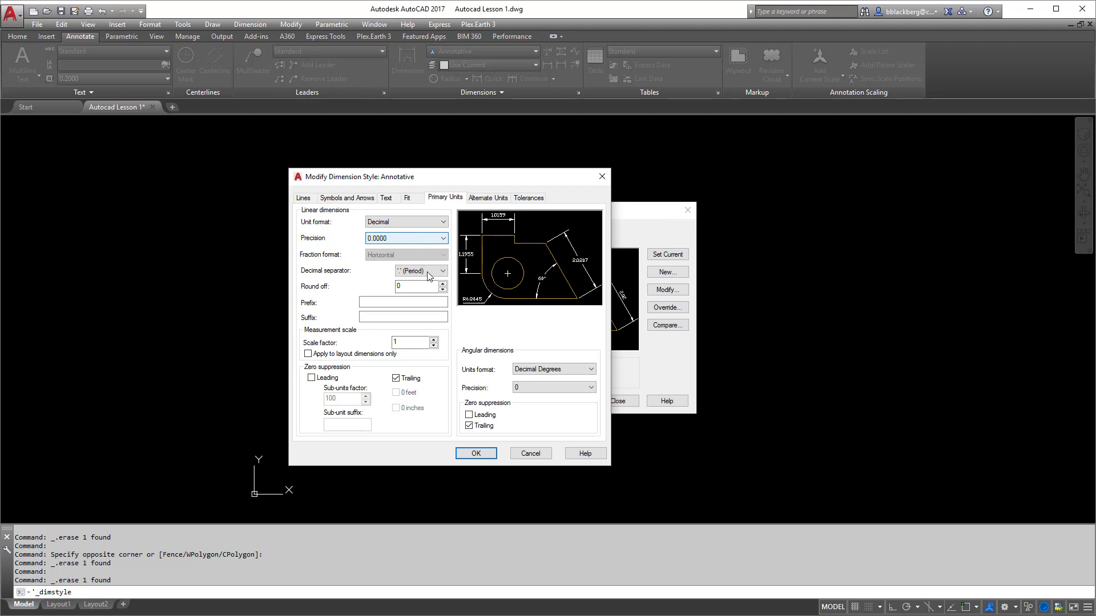
{"action": "left_click", "coordinate": [382, 239]}
{"action": "left_click", "coordinate": [388, 262]}
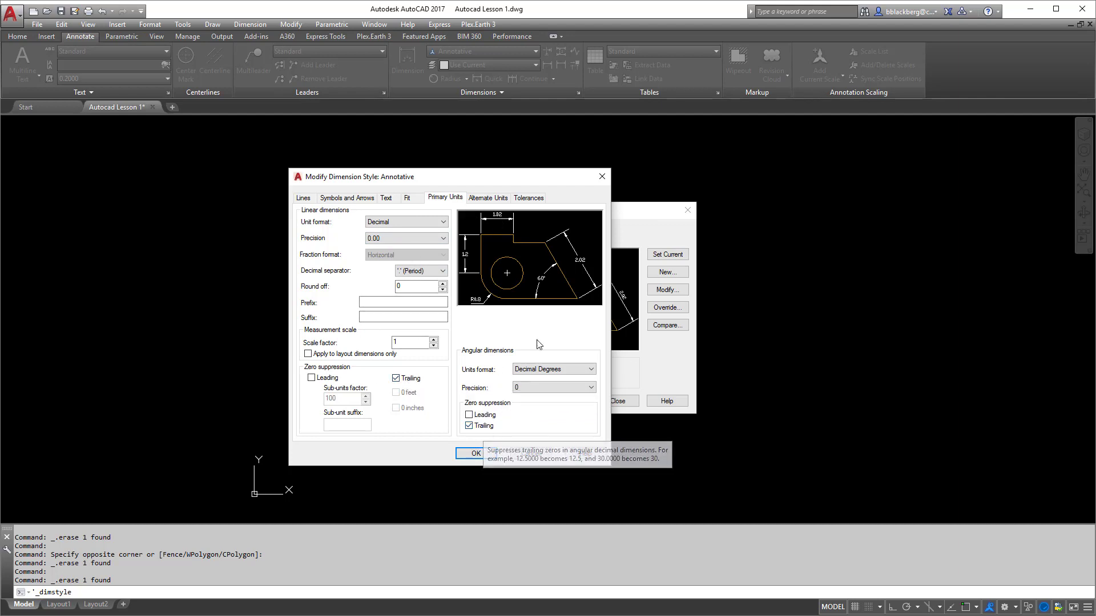
Review the Alternate Units and Tolerances settings of the Annotative style.
{"action": "left_click", "coordinate": [483, 200]}
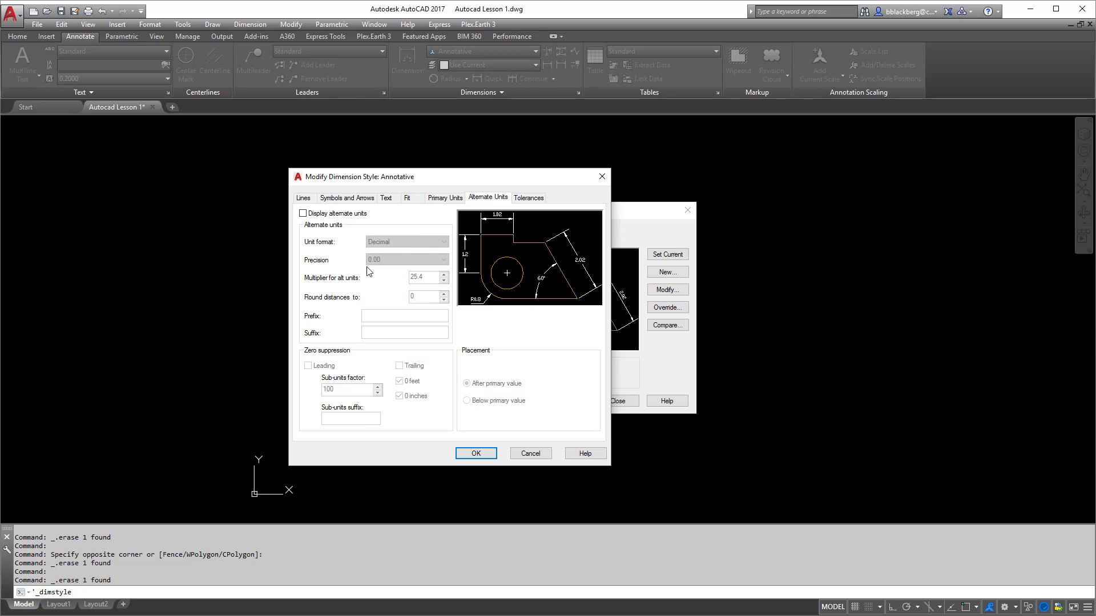
{"action": "left_click", "coordinate": [520, 200]}
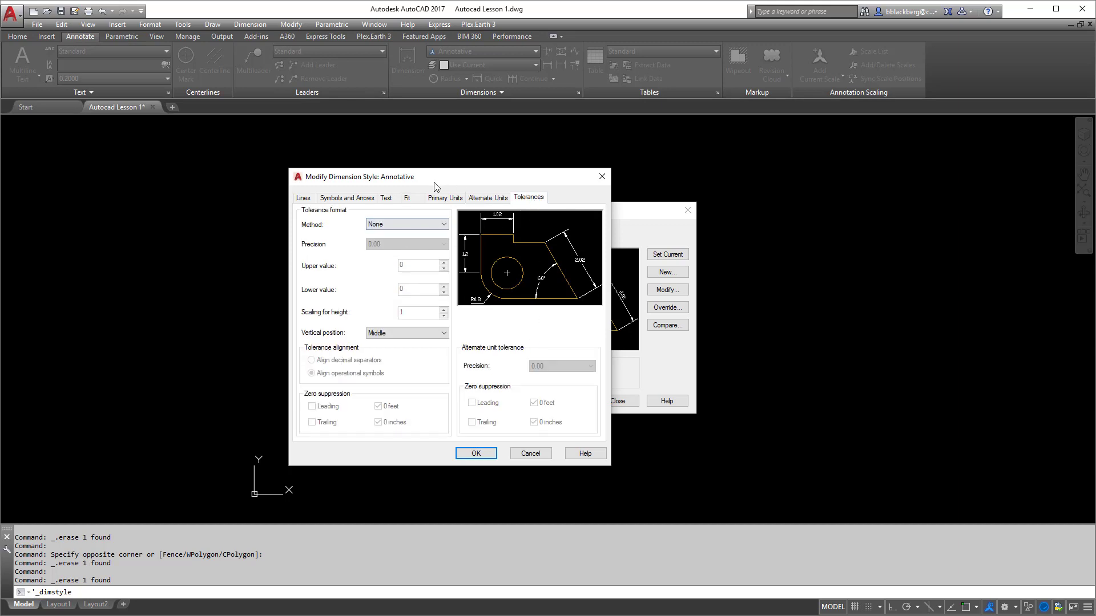
{"action": "left_click", "coordinate": [490, 198]}
{"action": "left_click", "coordinate": [501, 200]}
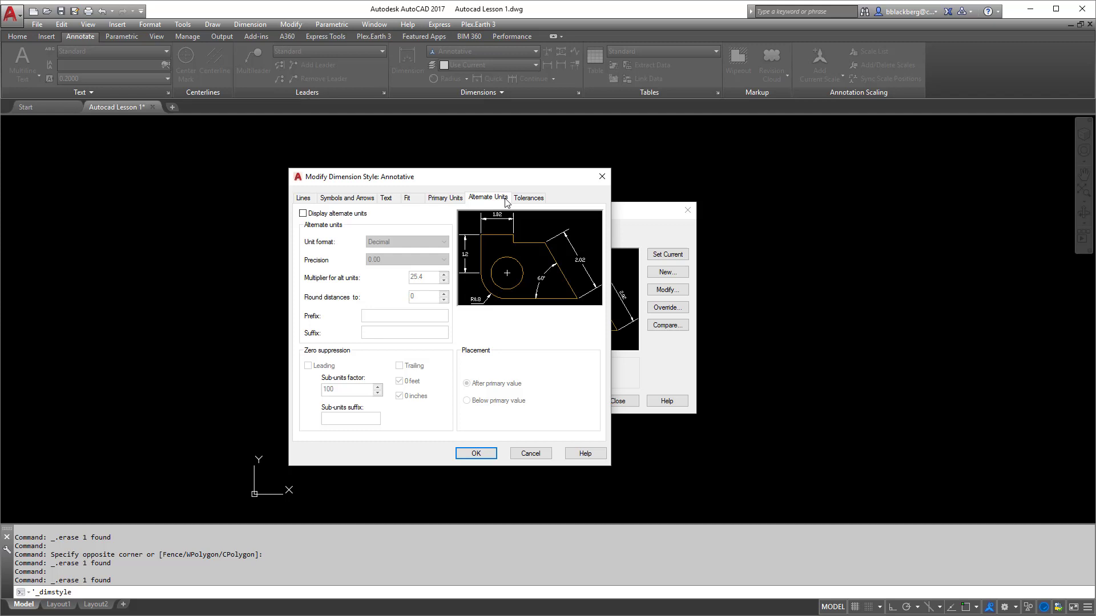
Preview suppressing extension lines 1 and 2, leave both shown, and accept the style.
{"action": "left_click", "coordinate": [311, 200]}
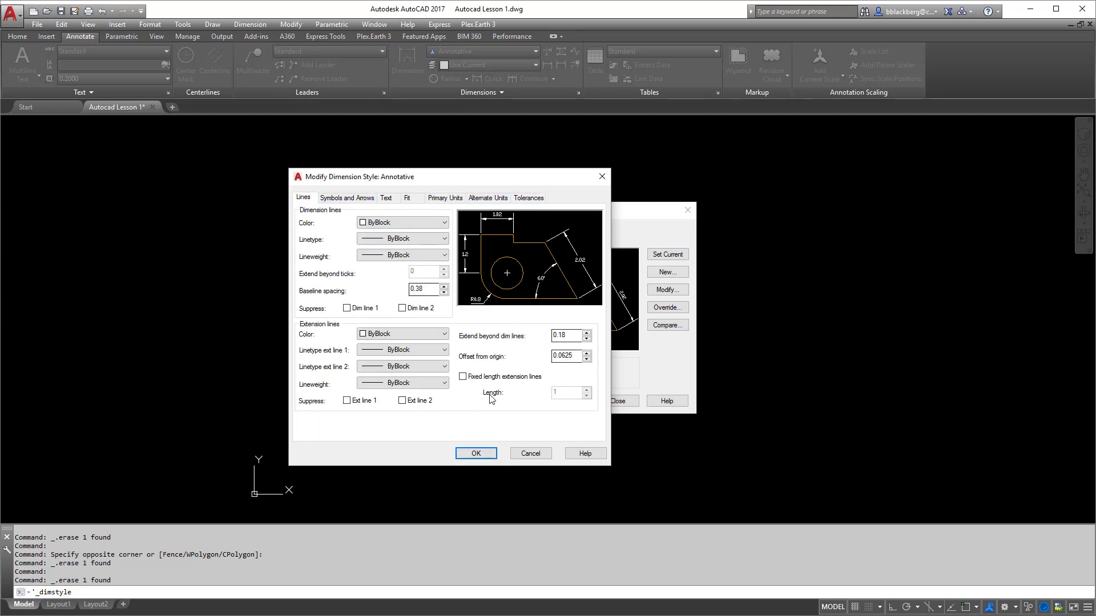
{"action": "left_click", "coordinate": [361, 402]}
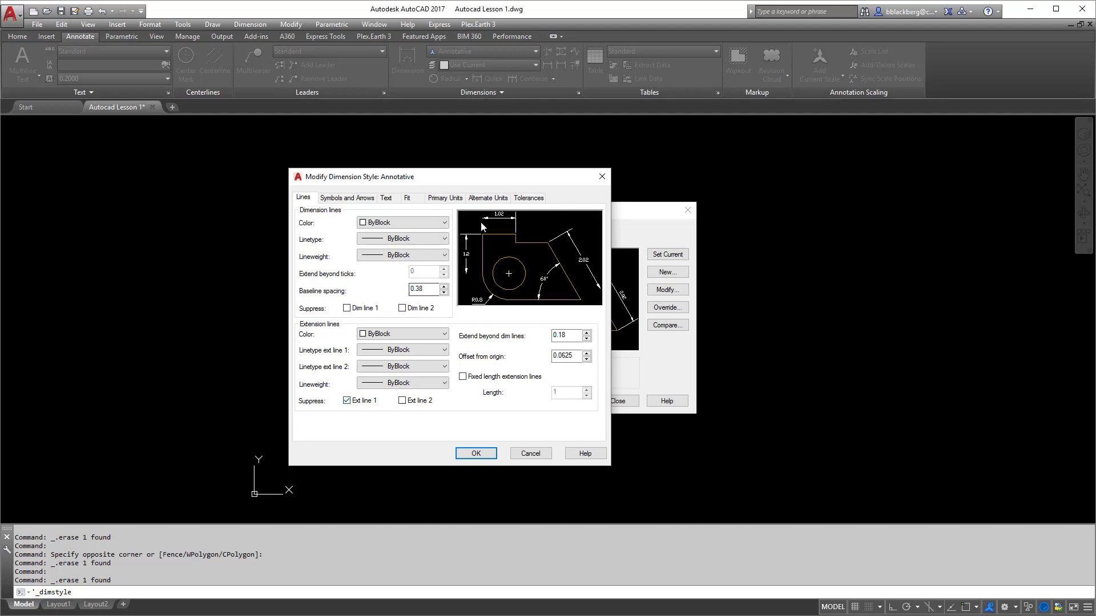
{"action": "left_click", "coordinate": [359, 405]}
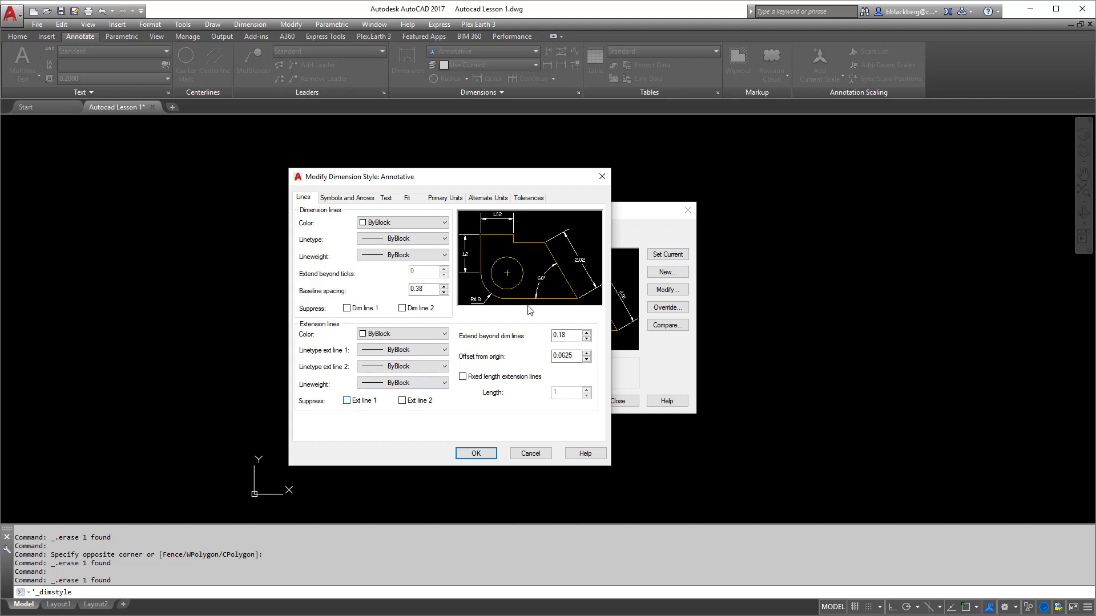
{"action": "left_click", "coordinate": [403, 402]}
{"action": "left_click", "coordinate": [402, 401]}
{"action": "left_click", "coordinate": [402, 401]}
{"action": "left_click", "coordinate": [481, 454]}
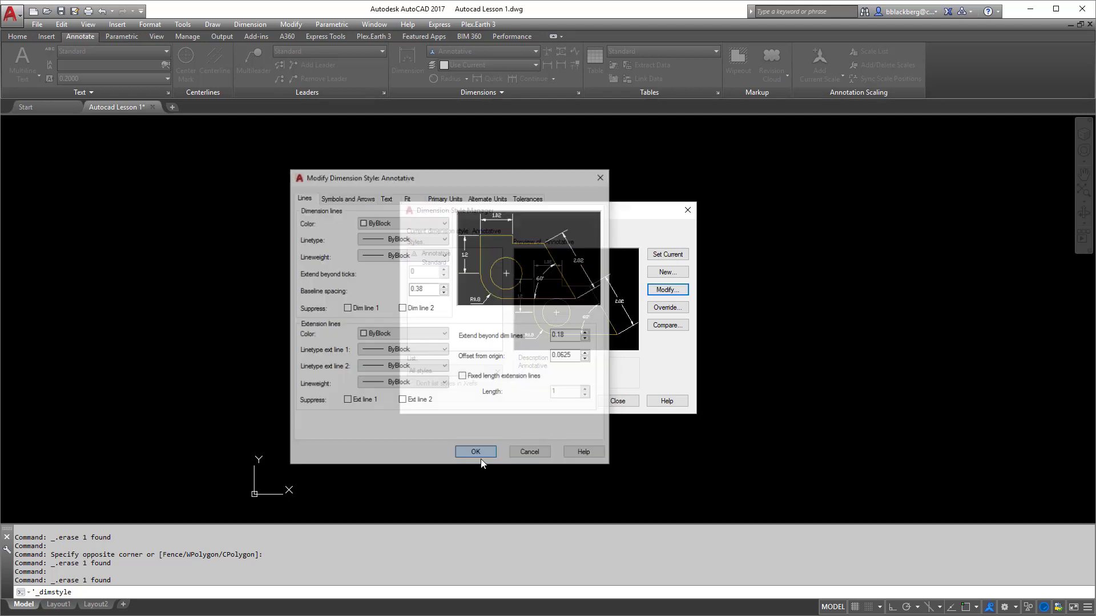
Close the Dimension Style Manager and erase the upper-left hole's centre mark.
{"action": "left_click", "coordinate": [620, 398]}
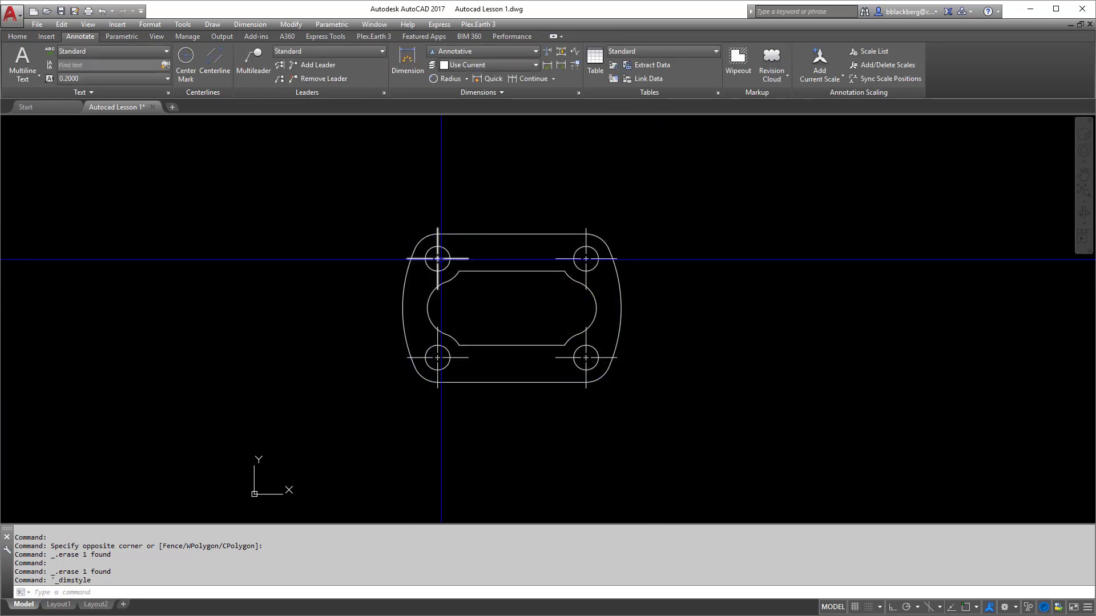
{"action": "scroll", "coordinate": [438, 252], "scroll_direction": "up", "scroll_amount": 4}
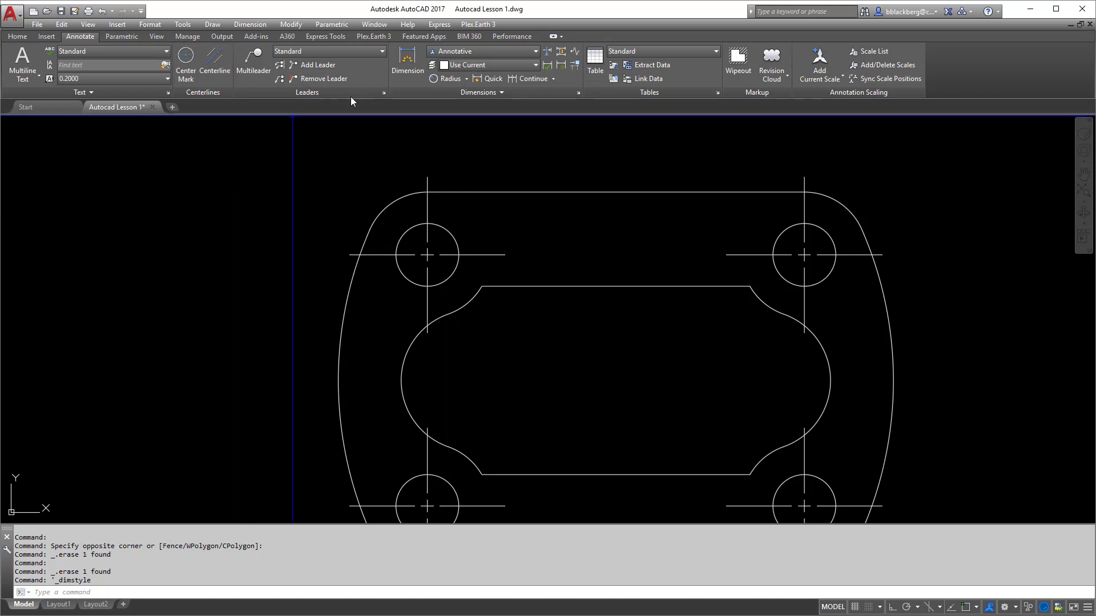
{"action": "left_click", "coordinate": [455, 256]}
{"action": "key", "text": "Delete"}
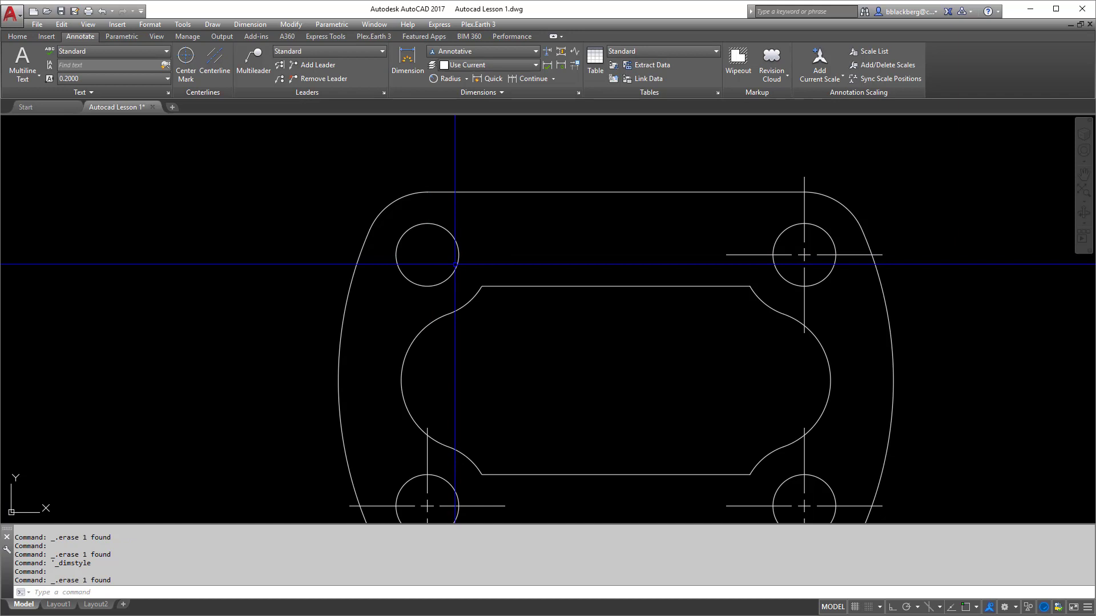
{"action": "left_click", "coordinate": [466, 80]}
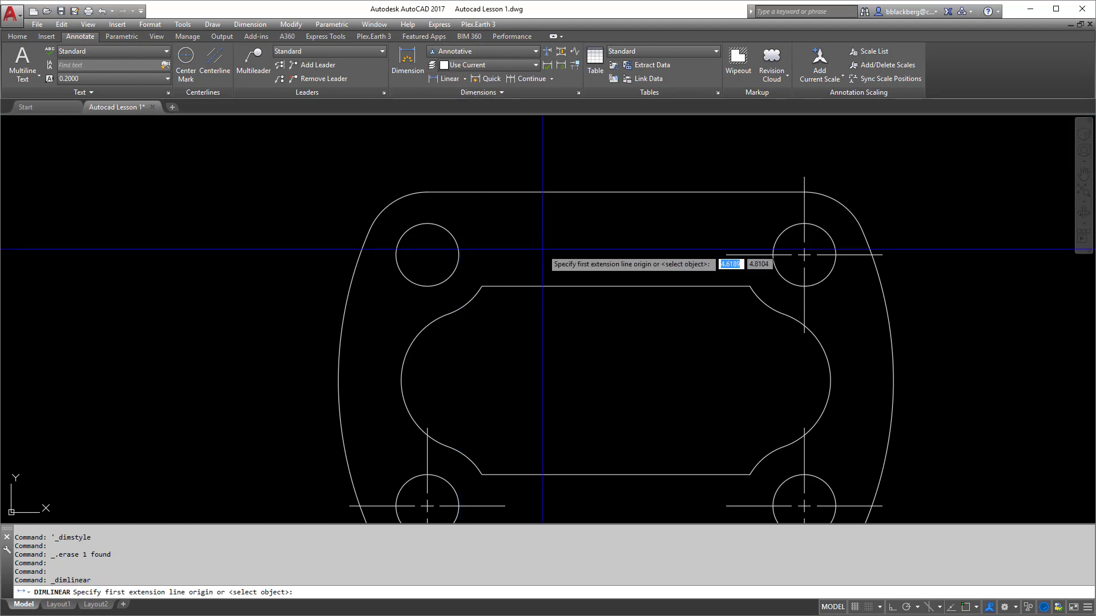
Place a trial 3 dimension between hole centres above the plate, then delete it.
{"action": "scroll", "coordinate": [519, 247], "scroll_direction": "down", "scroll_amount": 2}
{"action": "right_click", "coordinate": [491, 219], "text": "shift"}
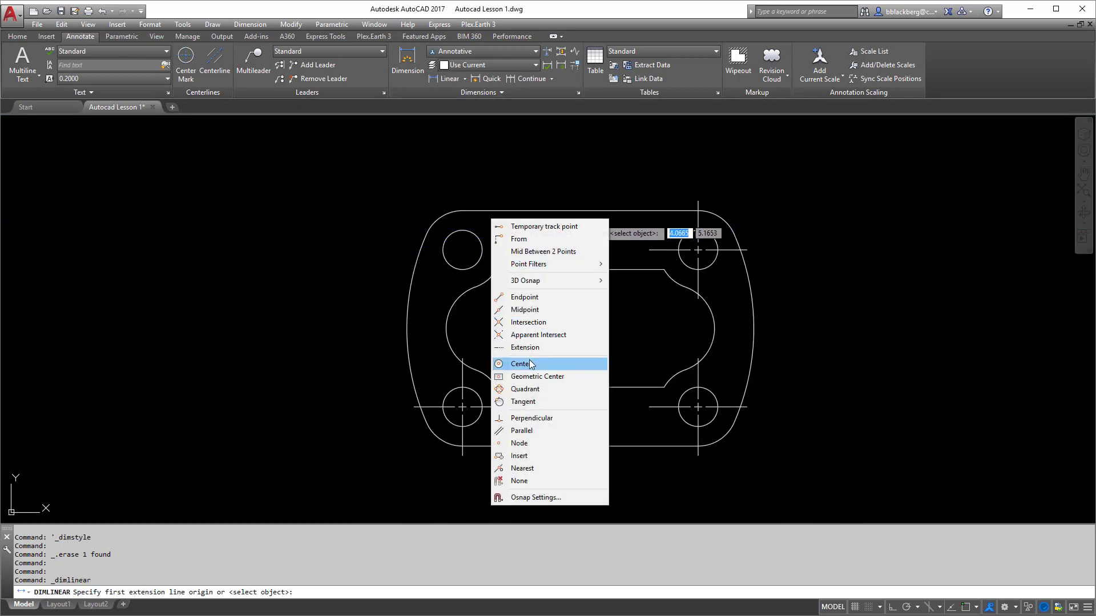
{"action": "left_click", "coordinate": [529, 363]}
{"action": "left_click", "coordinate": [483, 259]}
{"action": "right_click", "coordinate": [575, 244], "text": "shift"}
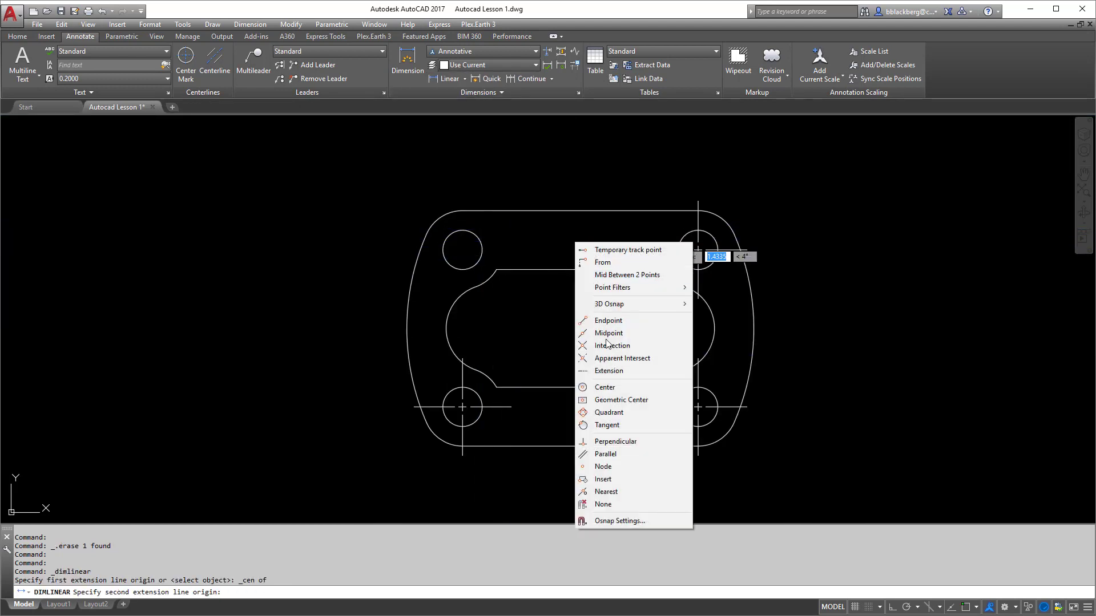
{"action": "left_click", "coordinate": [620, 387]}
{"action": "left_click", "coordinate": [678, 252]}
{"action": "middle_click_drag", "start_coordinate": [603, 181], "coordinate": [571, 276]}
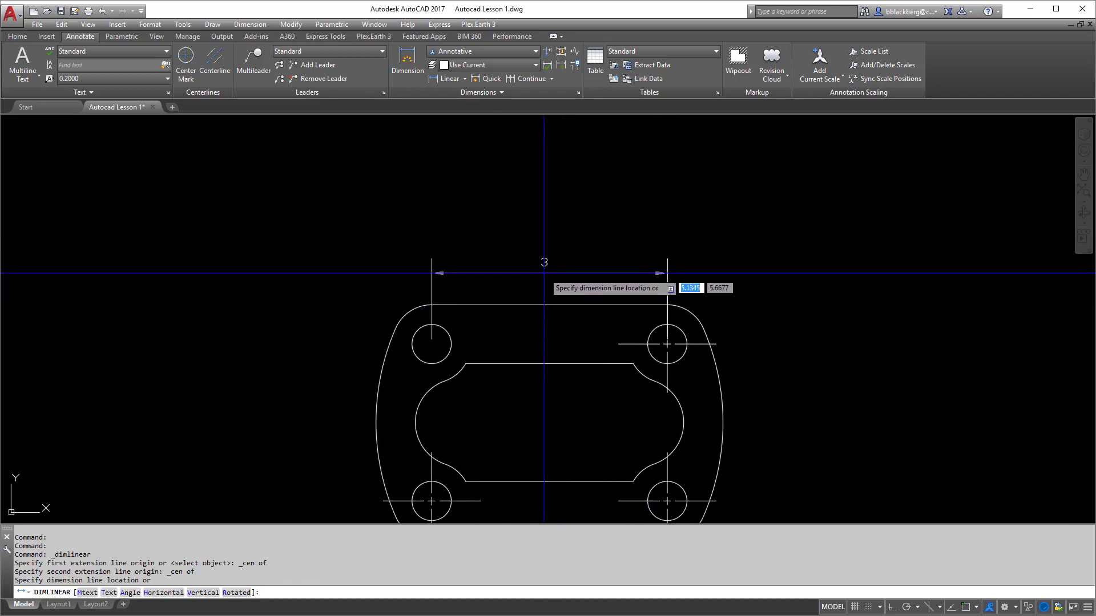
{"action": "left_click", "coordinate": [544, 274]}
{"action": "key", "text": "Delete"}
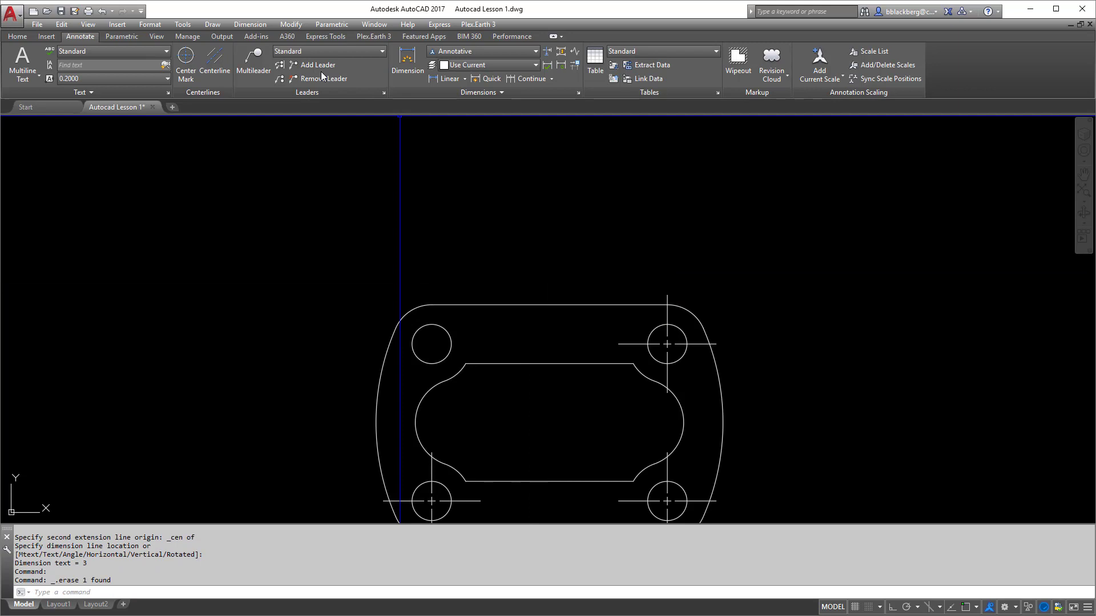
Dimension the lower hole centres 3 apart, placed below the plate, using Center snaps.
{"action": "left_click", "coordinate": [443, 77]}
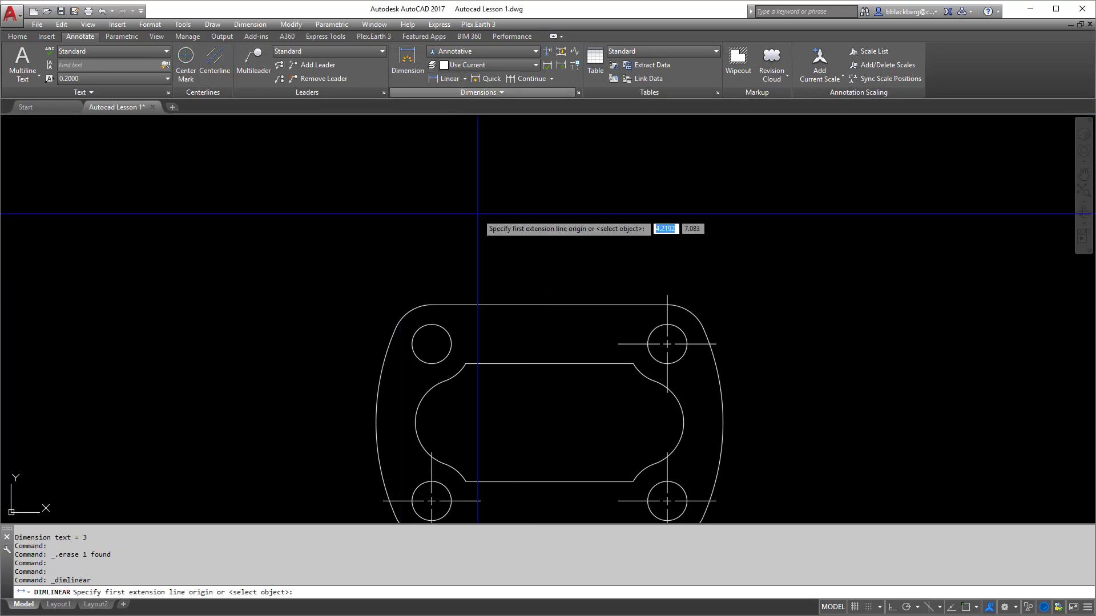
{"action": "middle_click_drag", "start_coordinate": [507, 377], "coordinate": [468, 218]}
{"action": "right_click", "coordinate": [434, 313], "text": "shift"}
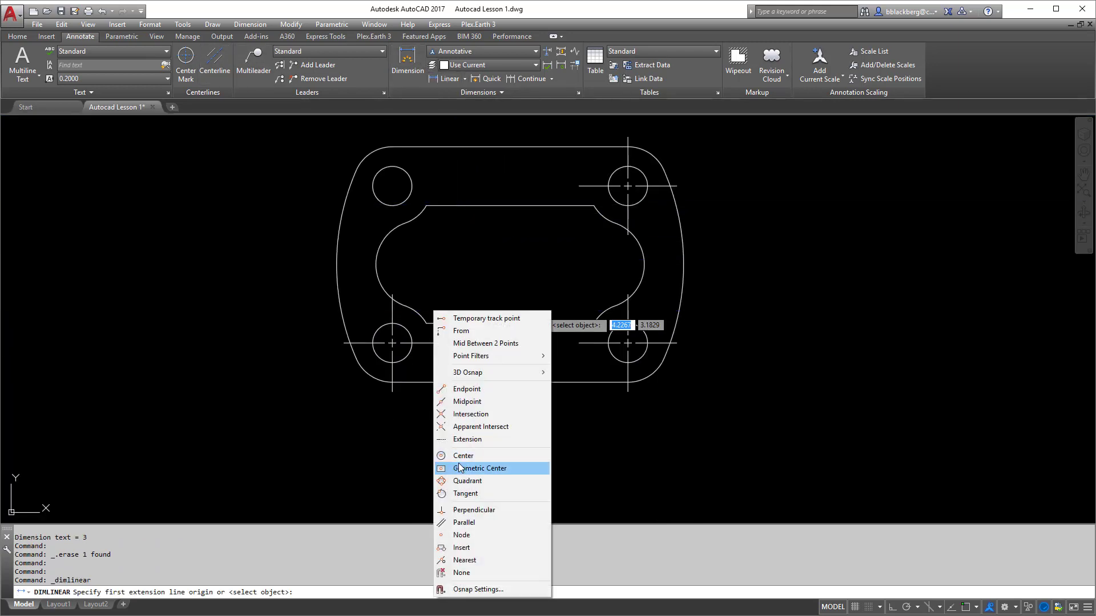
{"action": "left_click", "coordinate": [460, 455]}
{"action": "left_click", "coordinate": [392, 323]}
{"action": "right_click", "coordinate": [429, 315], "text": "shift"}
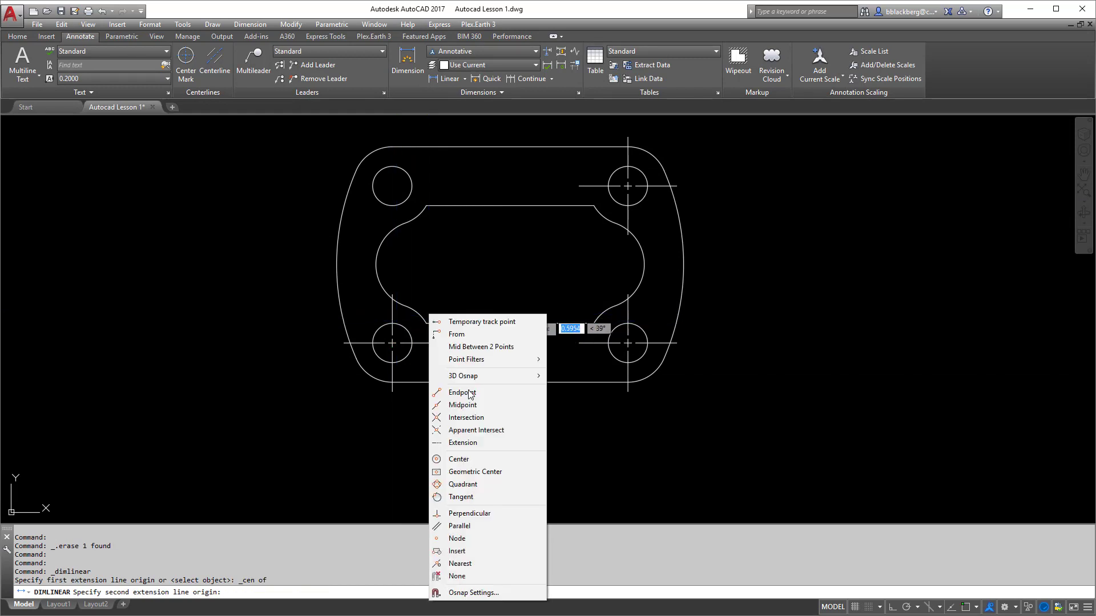
{"action": "left_click", "coordinate": [459, 459]}
{"action": "left_click", "coordinate": [625, 349]}
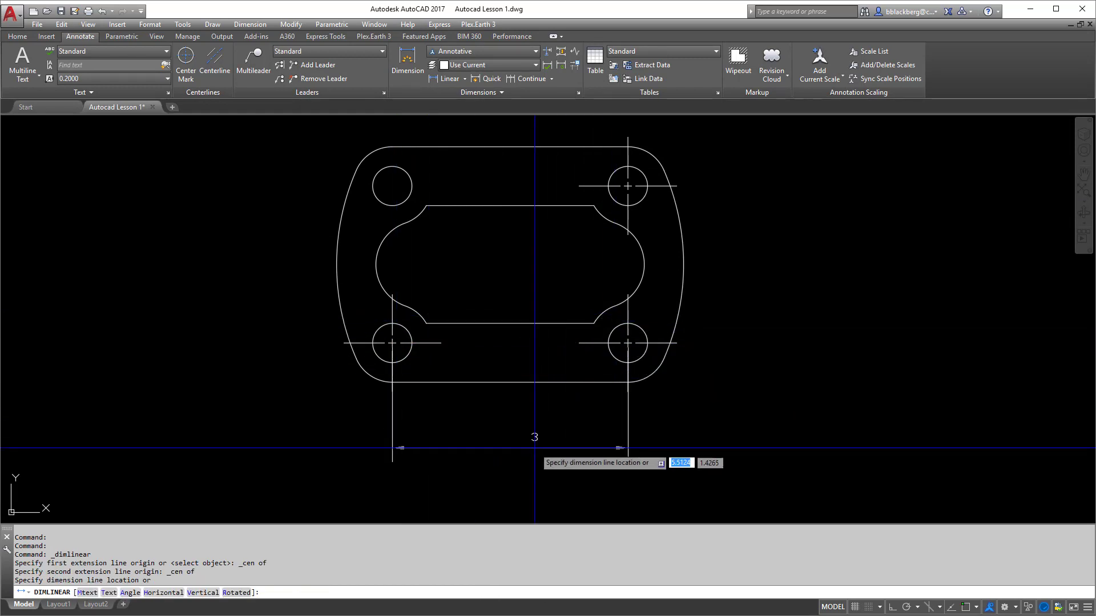
{"action": "left_click", "coordinate": [517, 420]}
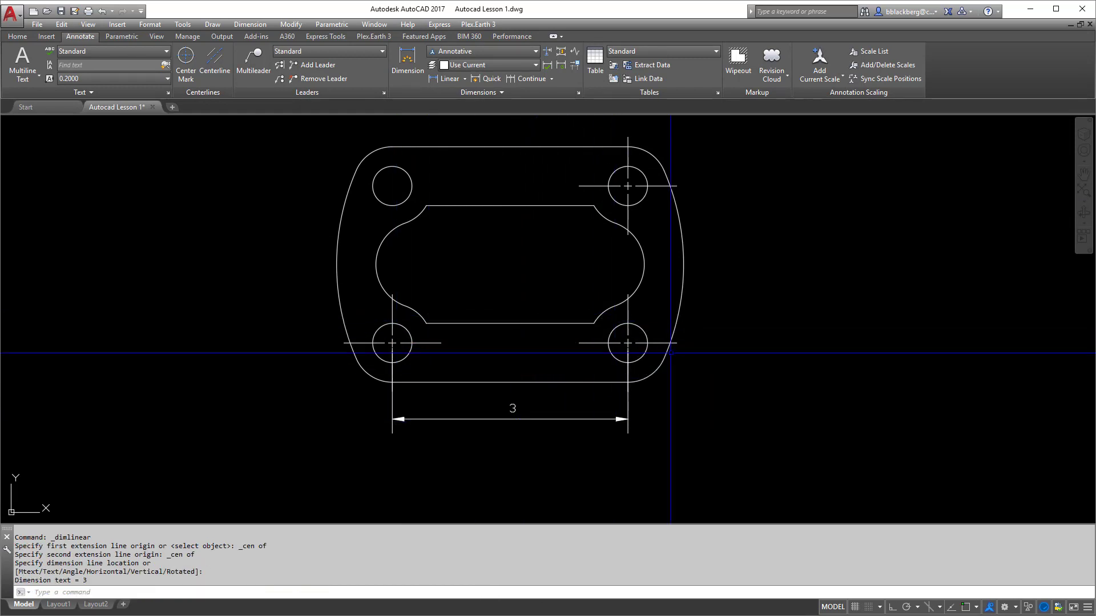
Dimension the left hole centres 2 apart vertically, placed left of the plate.
{"action": "left_click", "coordinate": [448, 79]}
{"action": "right_click", "coordinate": [324, 200], "text": "shift"}
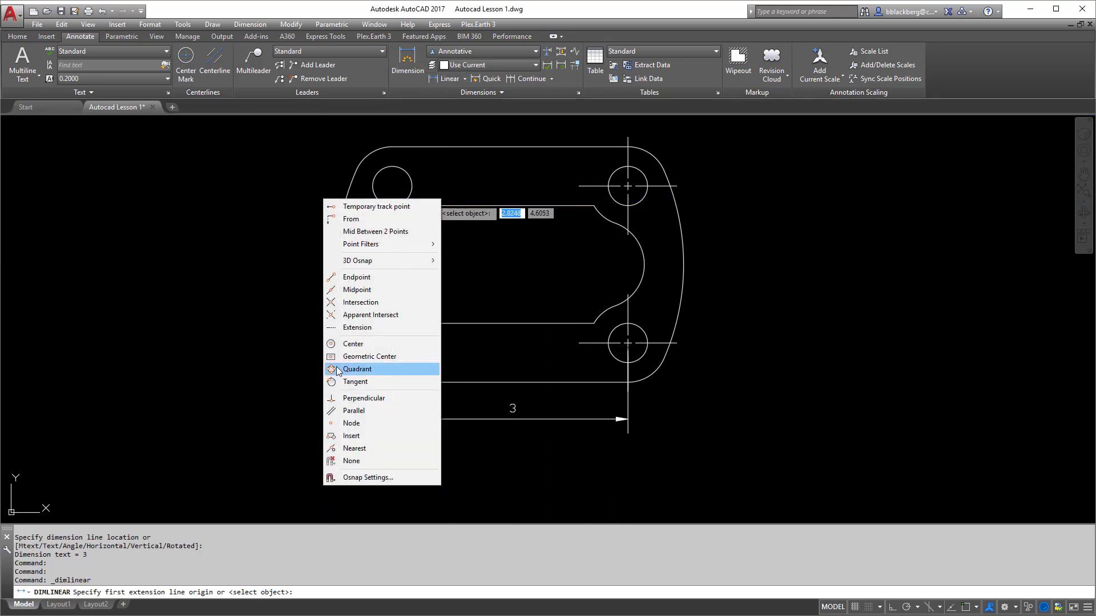
{"action": "left_click", "coordinate": [346, 343]}
{"action": "left_click", "coordinate": [392, 323]}
{"action": "right_click", "coordinate": [379, 256], "text": "shift"}
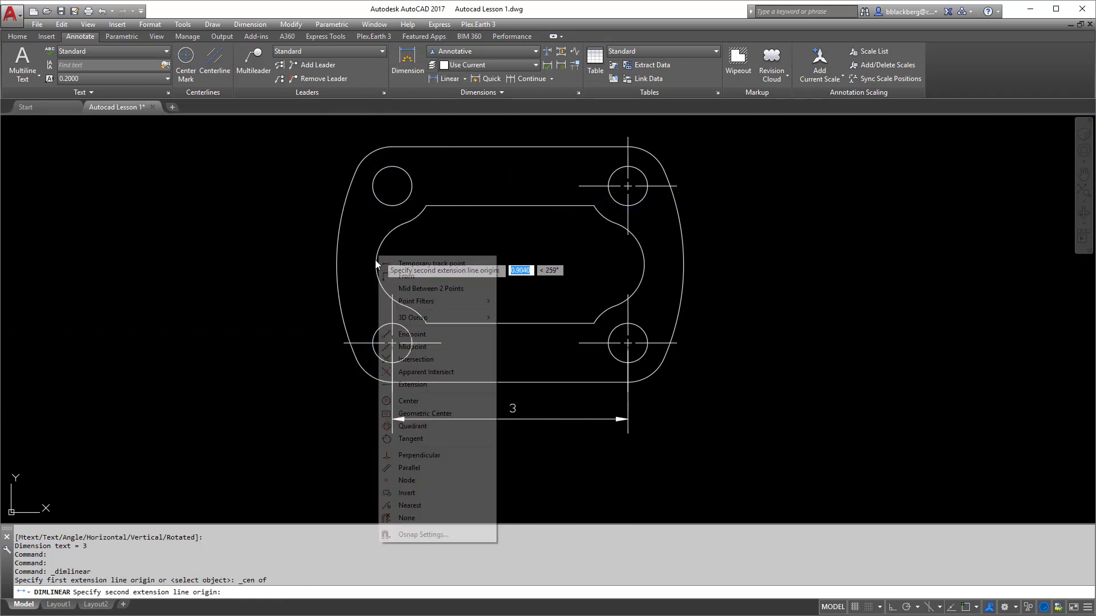
{"action": "left_click", "coordinate": [419, 399]}
{"action": "left_click", "coordinate": [377, 344]}
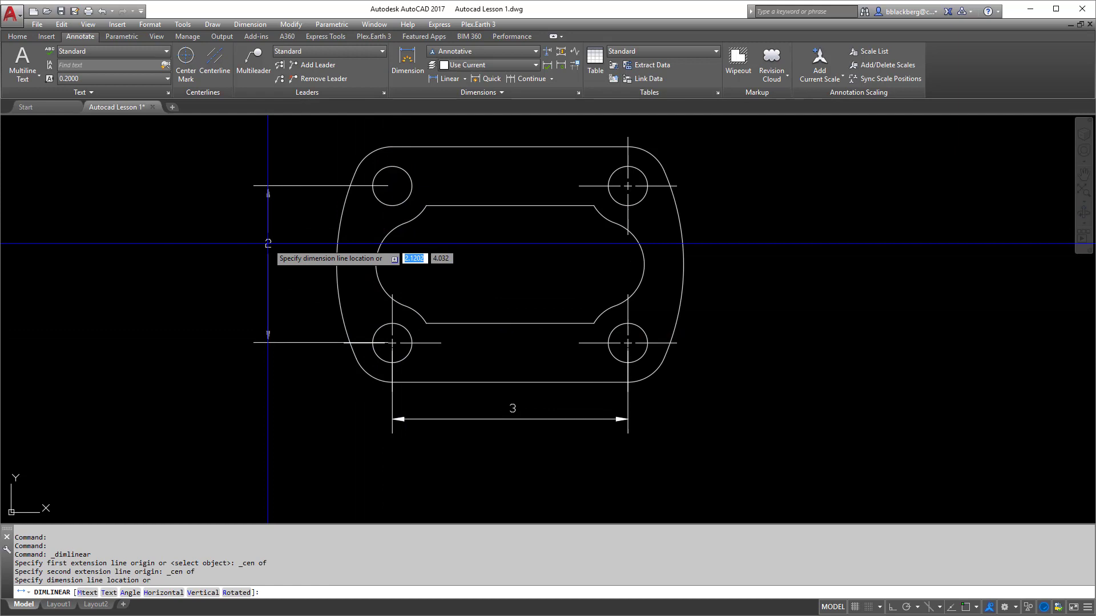
{"action": "left_click", "coordinate": [264, 264]}
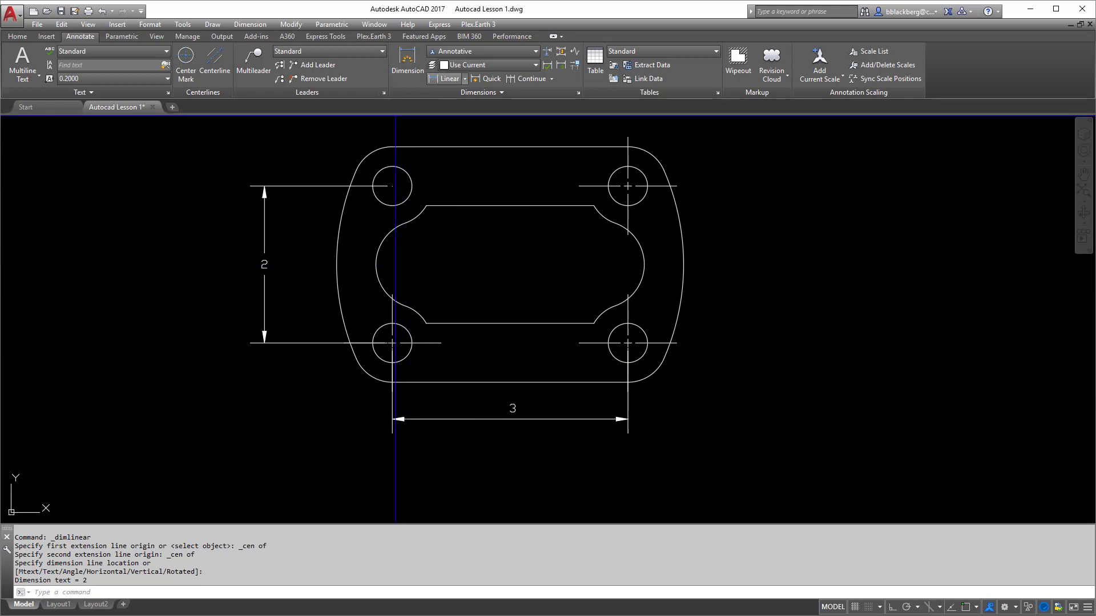
Cancel the linear dimension and switch to Aligned dimensioning.
{"action": "left_click", "coordinate": [448, 78]}
{"action": "right_click", "coordinate": [490, 153], "text": "shift"}
{"action": "left_click", "coordinate": [532, 403]}
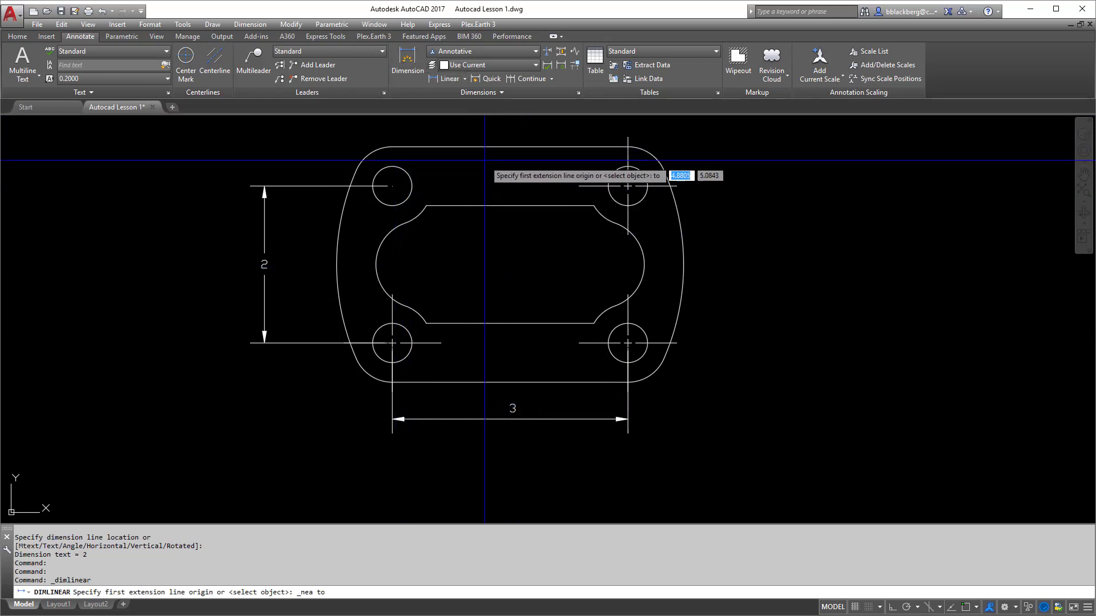
{"action": "left_click", "coordinate": [454, 81]}
{"action": "left_click", "coordinate": [456, 81]}
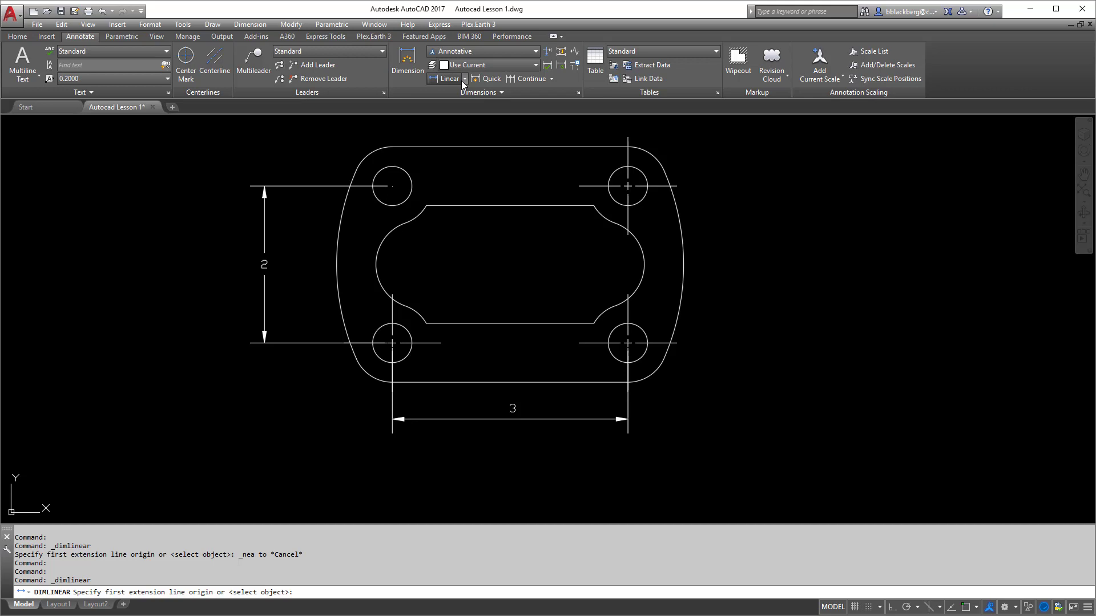
{"action": "left_click", "coordinate": [464, 79]}
{"action": "left_click", "coordinate": [456, 120]}
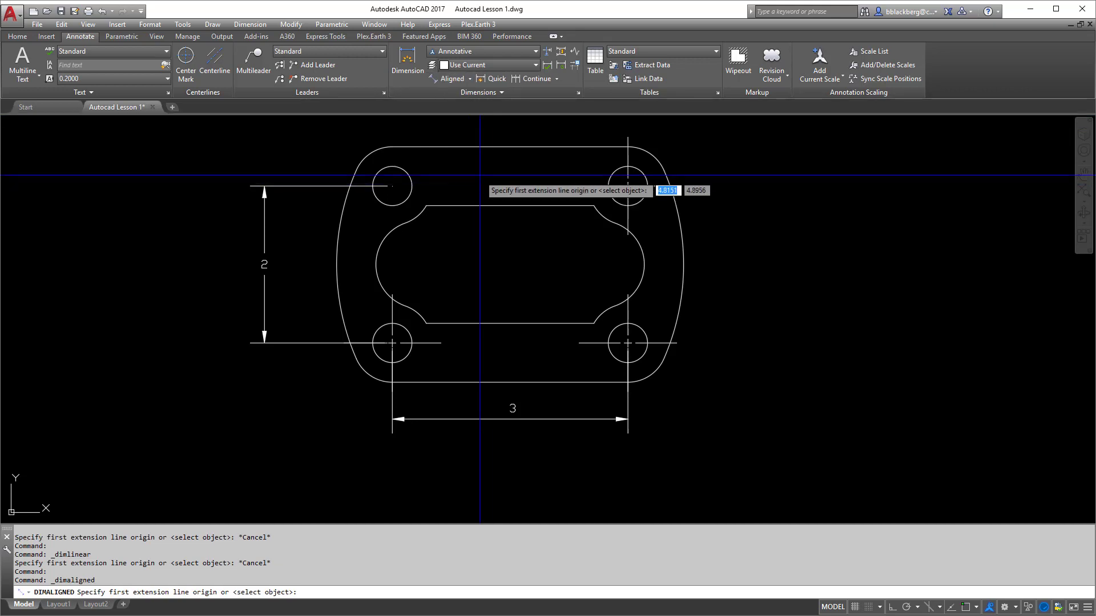
Add a 0.75 aligned dimension from the top edge (Nearest) to the slot (Perpendicular).
{"action": "right_click", "coordinate": [466, 160], "text": "shift"}
{"action": "left_click", "coordinate": [502, 398]}
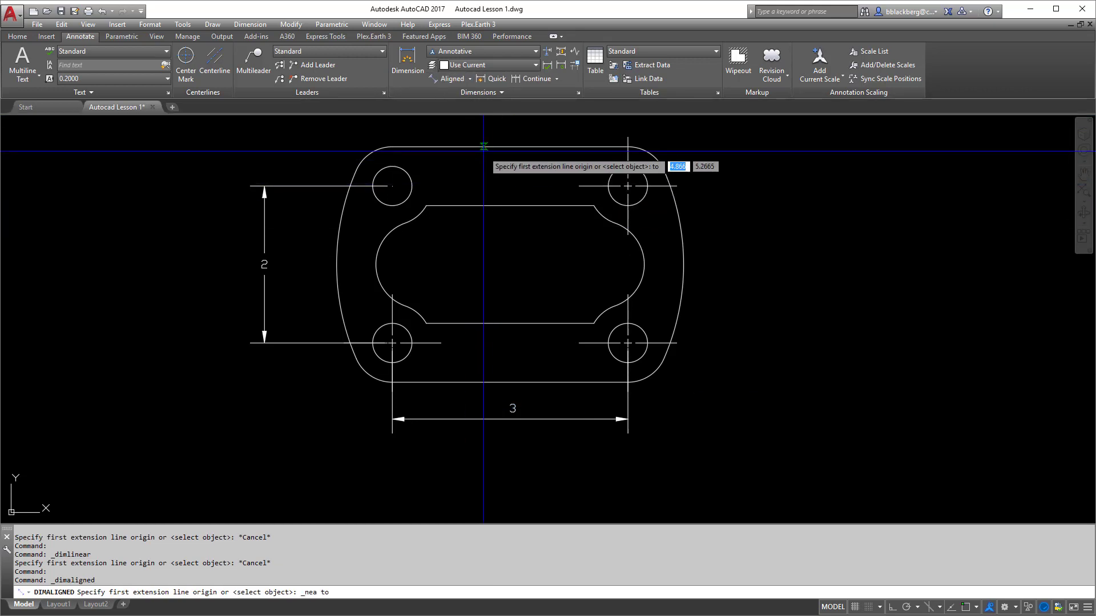
{"action": "left_click", "coordinate": [480, 148]}
{"action": "right_click", "coordinate": [484, 178], "text": "shift"}
{"action": "left_click", "coordinate": [539, 378]}
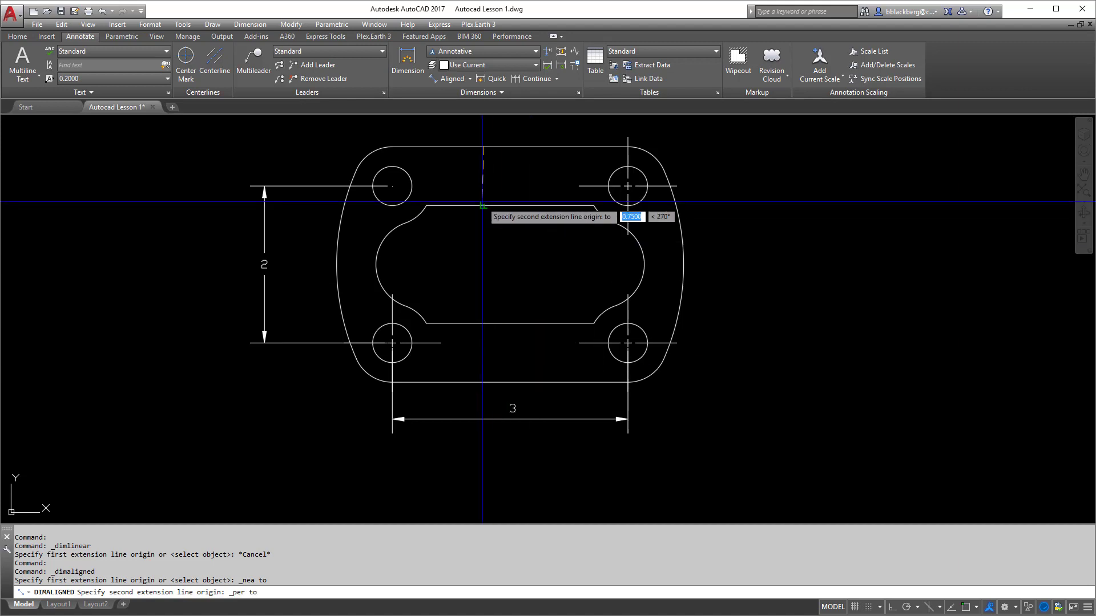
{"action": "left_click", "coordinate": [488, 205]}
{"action": "left_click", "coordinate": [484, 178]}
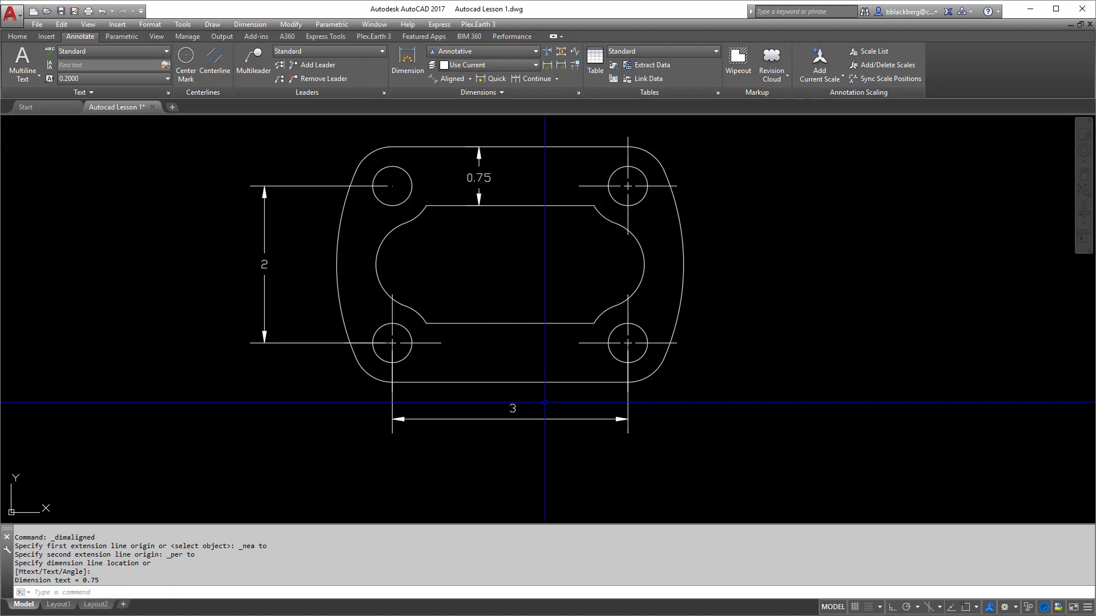
{"action": "left_click", "coordinate": [470, 80]}
Add an R0.5 radius dimension to the lower-right corner arc.
{"action": "left_click", "coordinate": [460, 189]}
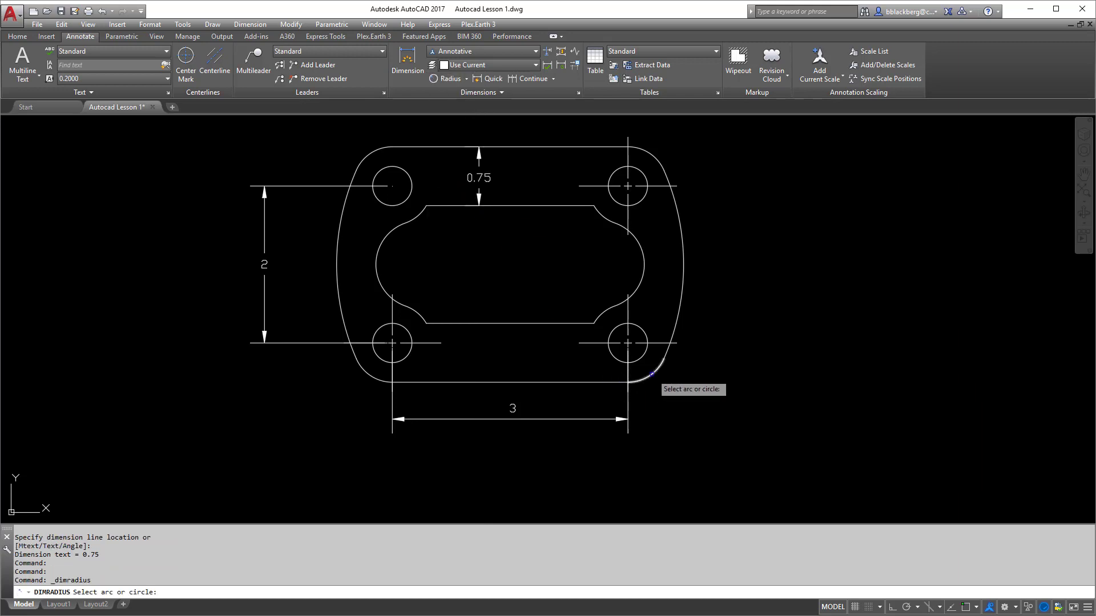
{"action": "left_click", "coordinate": [652, 374]}
{"action": "left_click", "coordinate": [711, 425]}
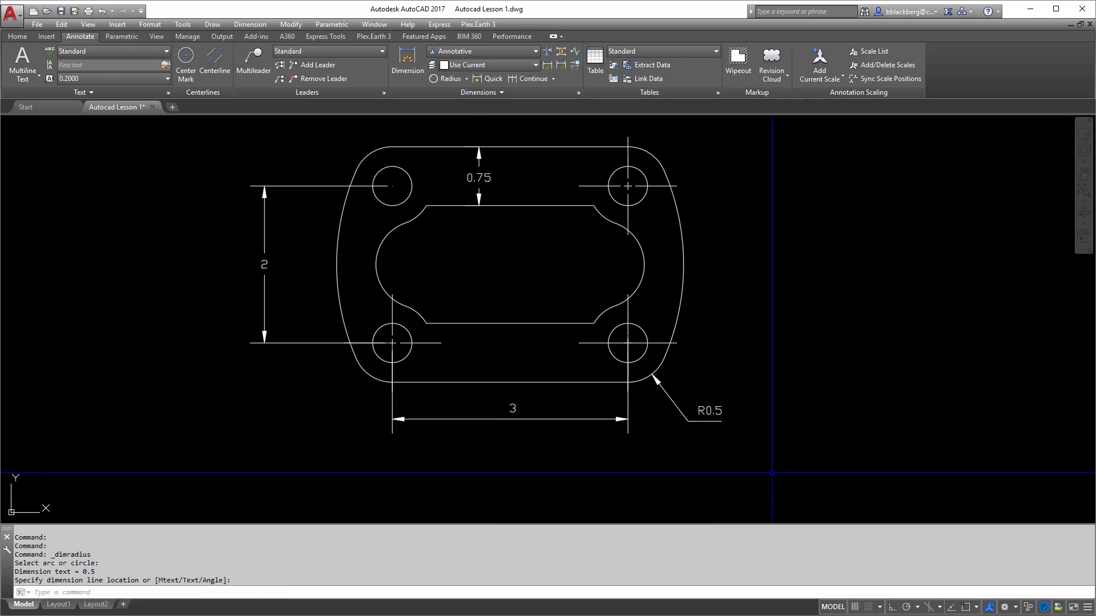
{"action": "key", "text": "Return"}
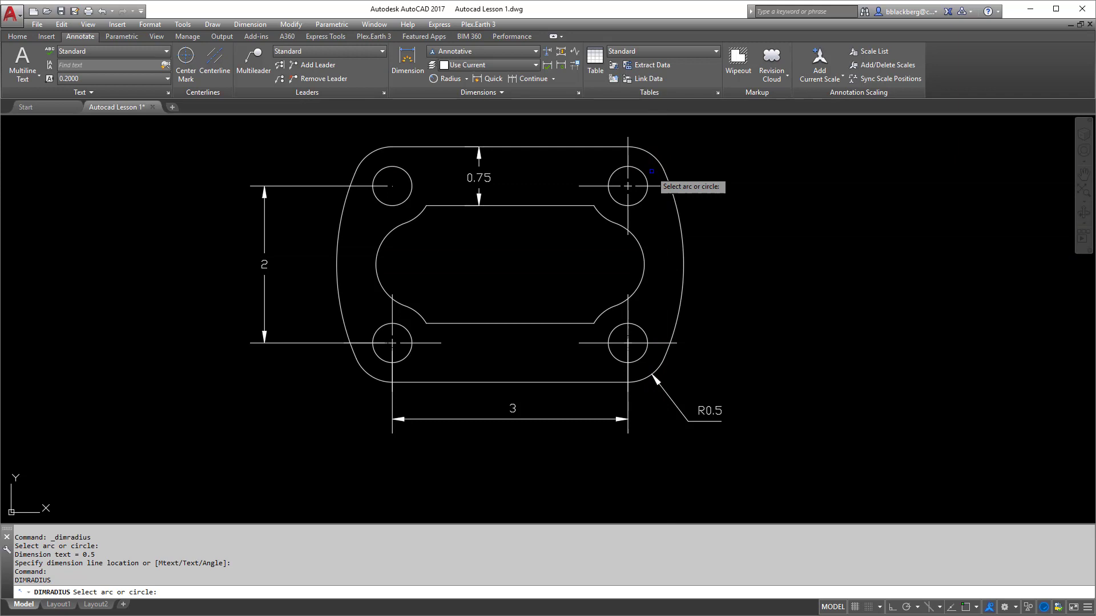
Add a Ø0.5 diameter dimension to the upper-right hole, placed above right.
{"action": "middle_click_drag", "start_coordinate": [646, 169], "coordinate": [637, 227]}
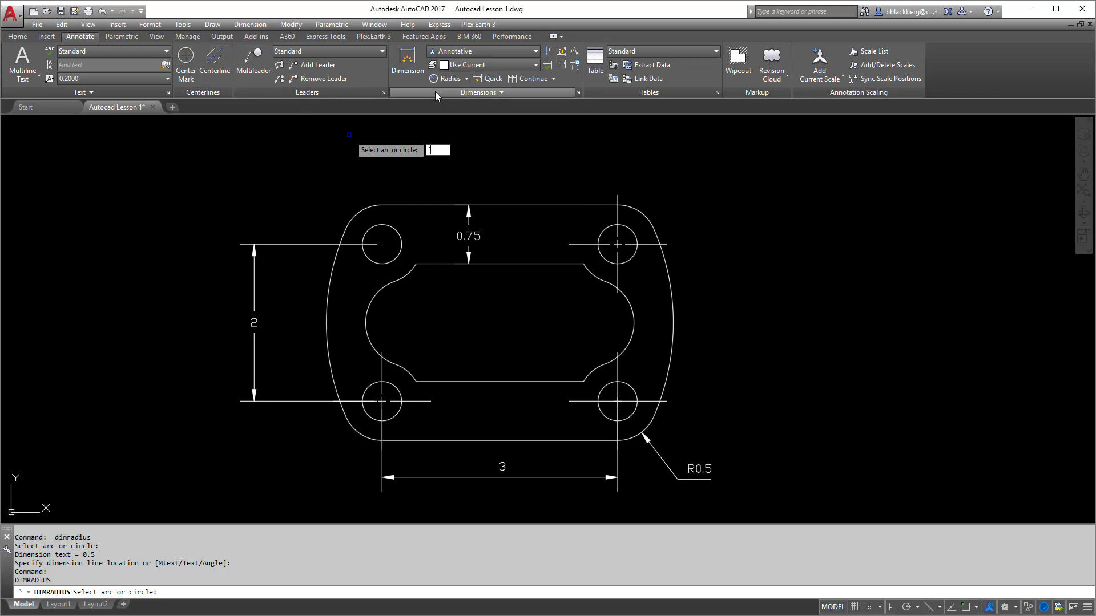
{"action": "left_click", "coordinate": [466, 80]}
{"action": "left_click", "coordinate": [462, 215]}
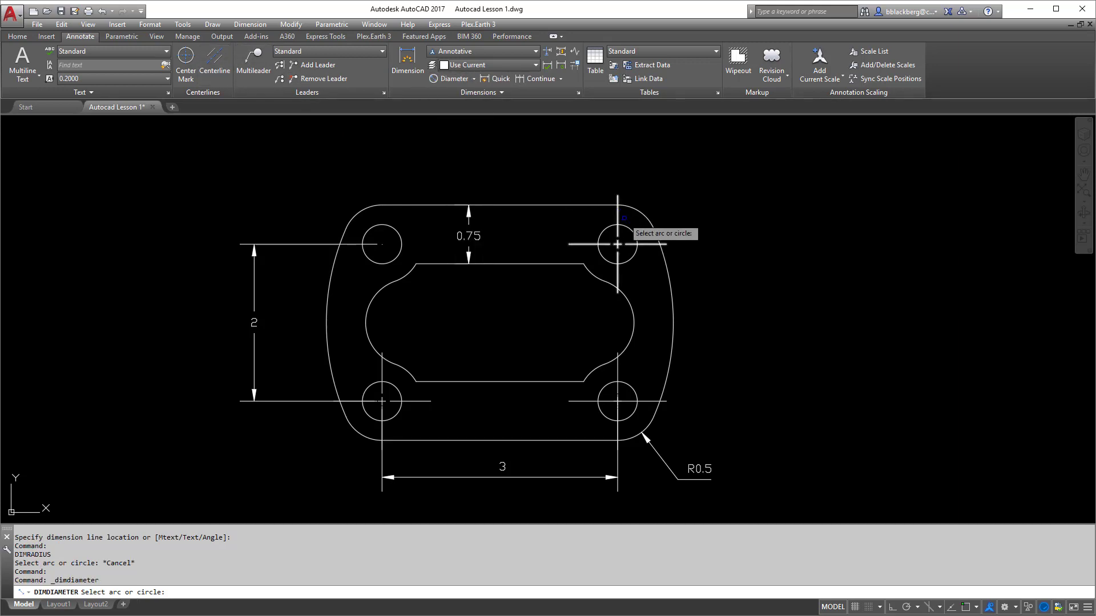
{"action": "left_click", "coordinate": [629, 231]}
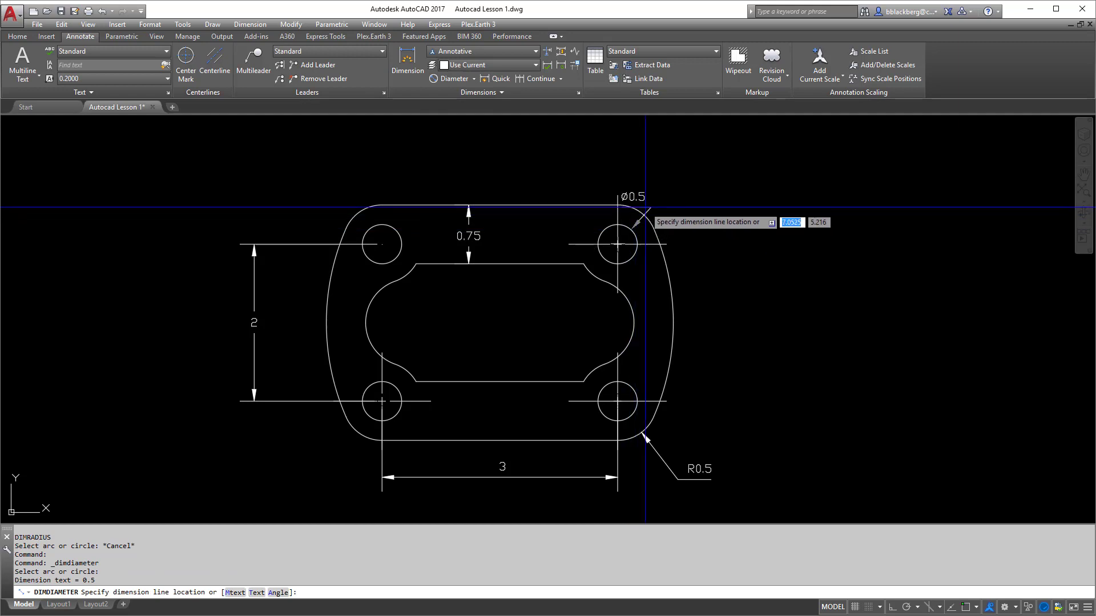
{"action": "left_click", "coordinate": [682, 176]}
{"action": "key", "text": "Escape"}
{"action": "left_click", "coordinate": [693, 167]}
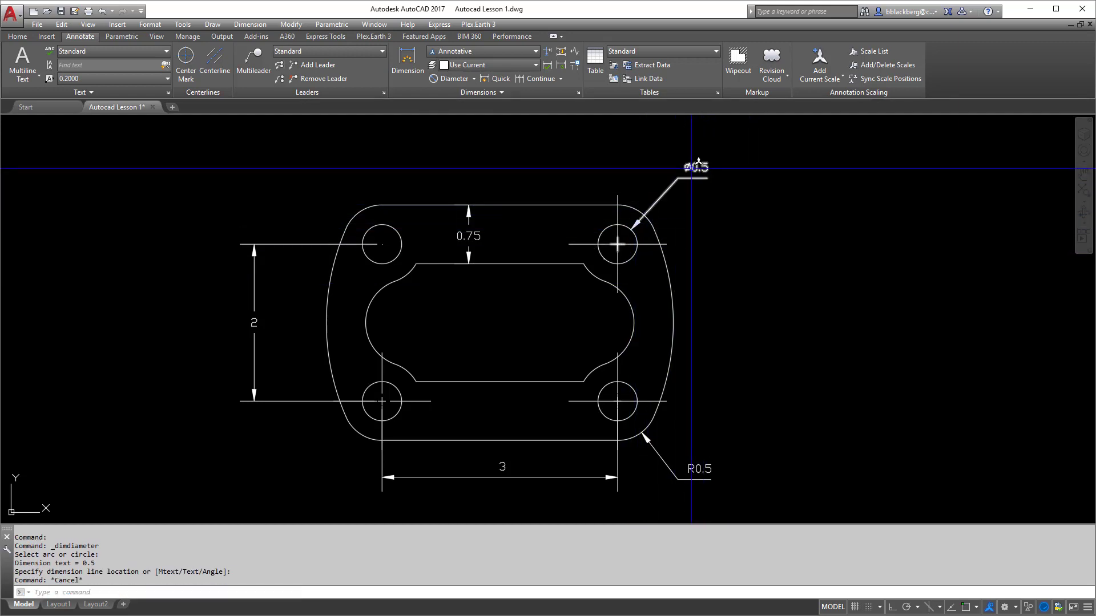
Edit the diameter label to read 4X Ø0.5.
{"action": "double_click", "coordinate": [687, 168]}
{"action": "type", "text": "4x"}
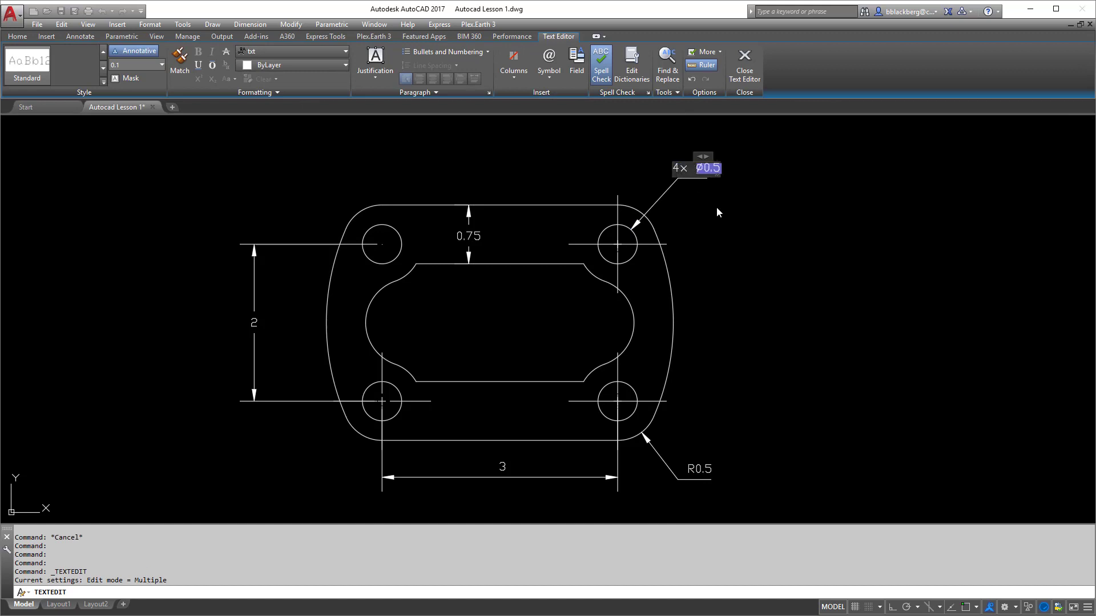
{"action": "key", "text": "BackSpace"}
{"action": "key", "text": "BackSpace"}
{"action": "type", "text": "X"}
{"action": "left_click", "coordinate": [708, 213]}
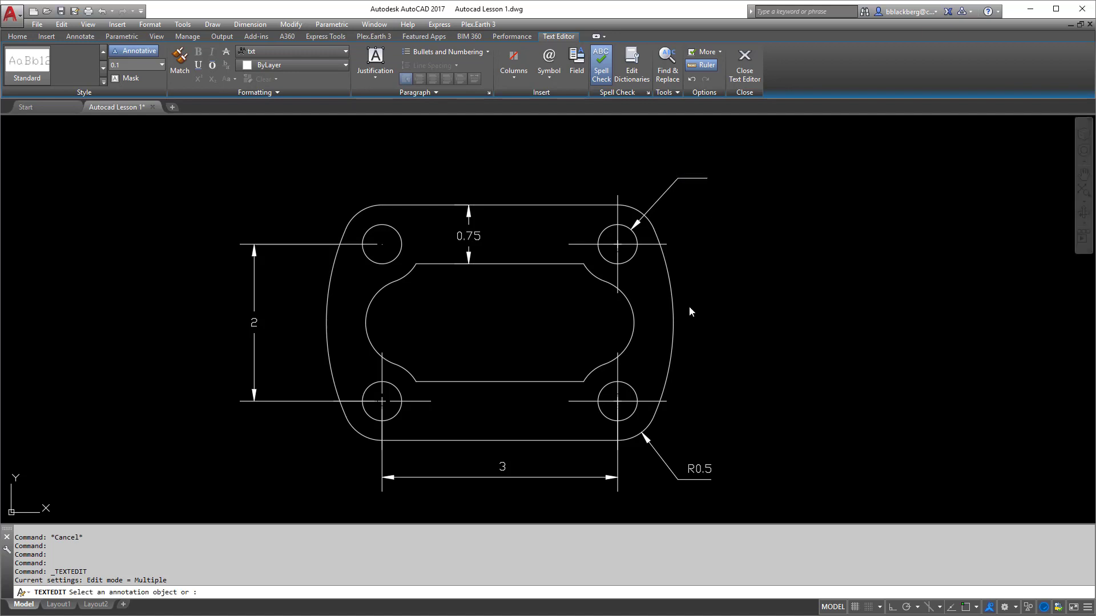
Edit the radius label to read 4X R0.5.
{"action": "left_click", "coordinate": [697, 465]}
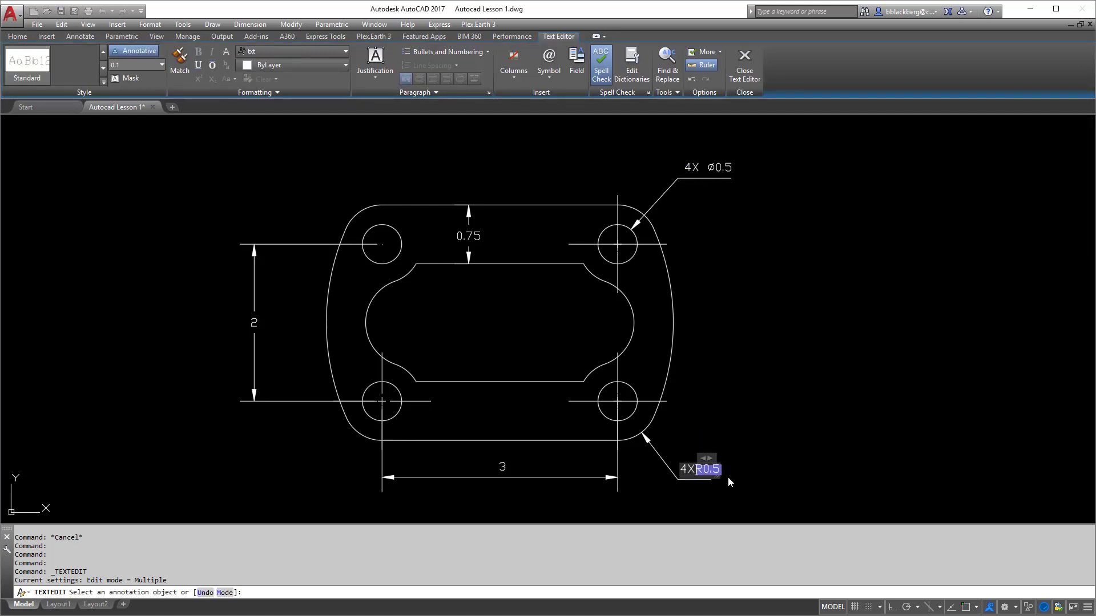
{"action": "left_click", "coordinate": [766, 444]}
{"action": "key", "text": "Return"}
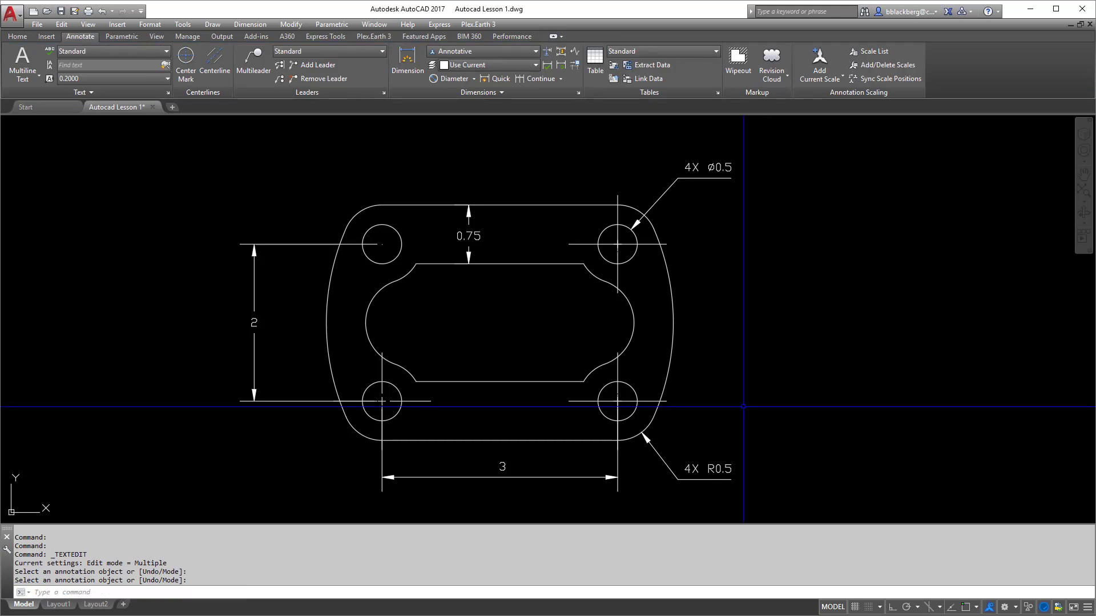
{"action": "left_click", "coordinate": [474, 79]}
Add an R0.56 radius dimension to the slot's right end arc, placed slightly below it.
{"action": "left_click", "coordinate": [469, 192]}
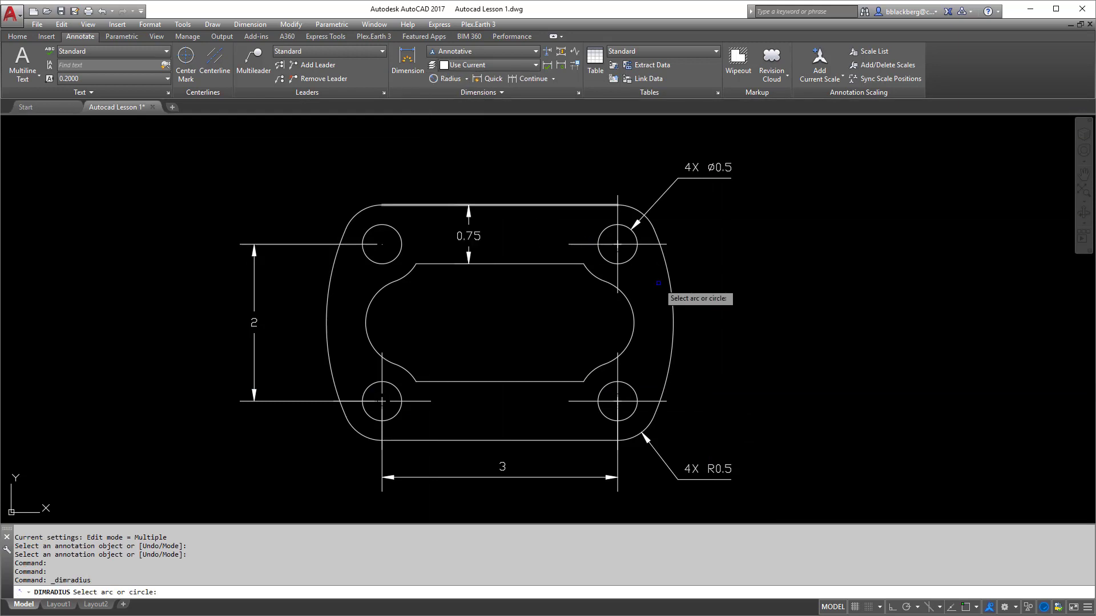
{"action": "left_click", "coordinate": [634, 326]}
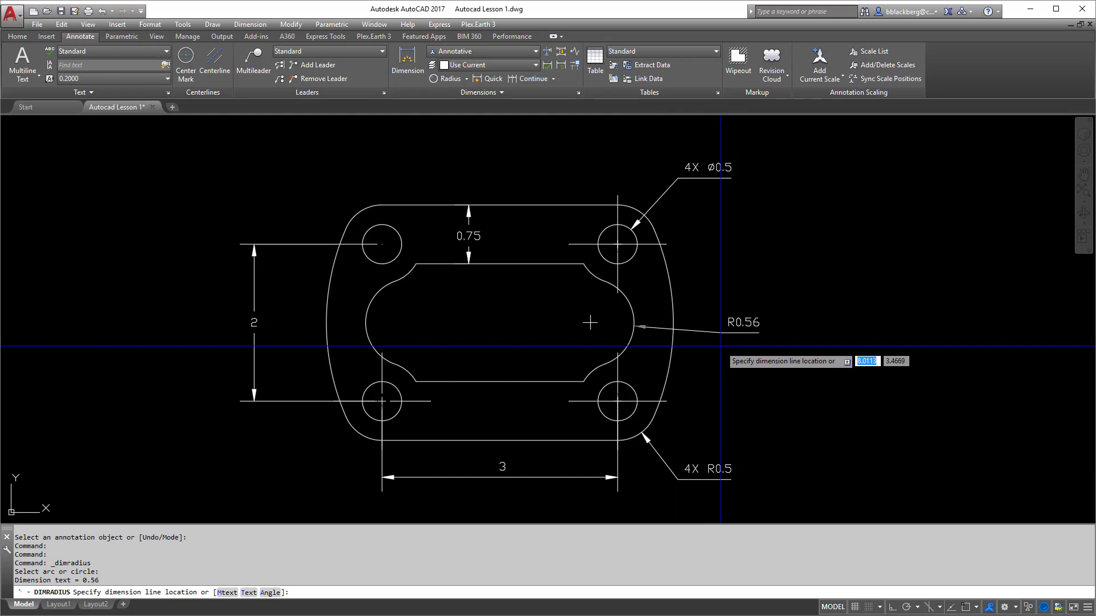
{"action": "key", "text": "F8"}
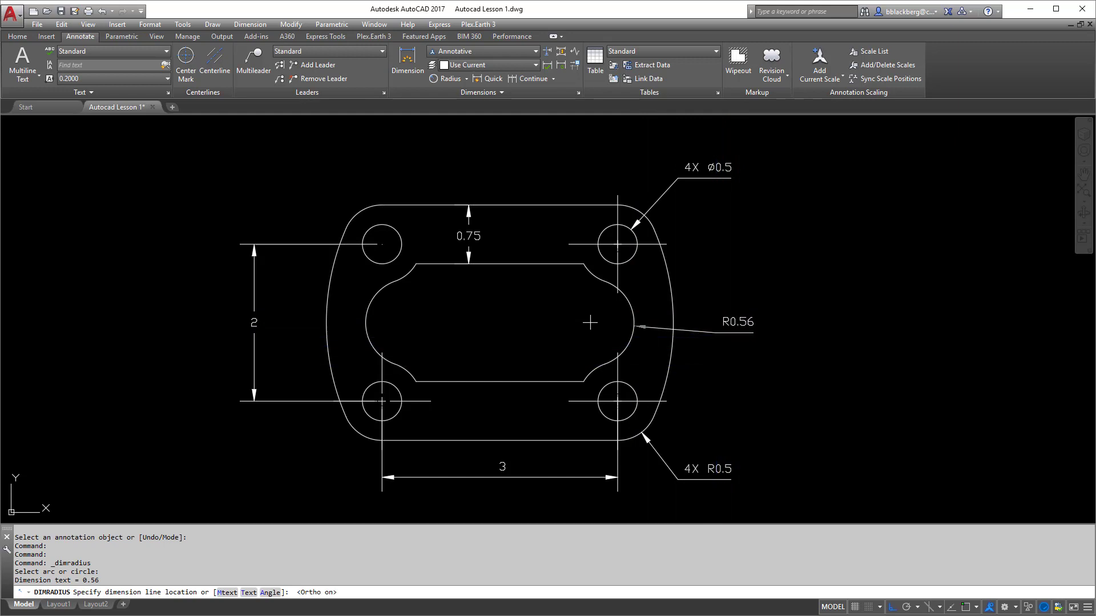
{"action": "left_click", "coordinate": [740, 356]}
{"action": "left_click", "coordinate": [737, 331]}
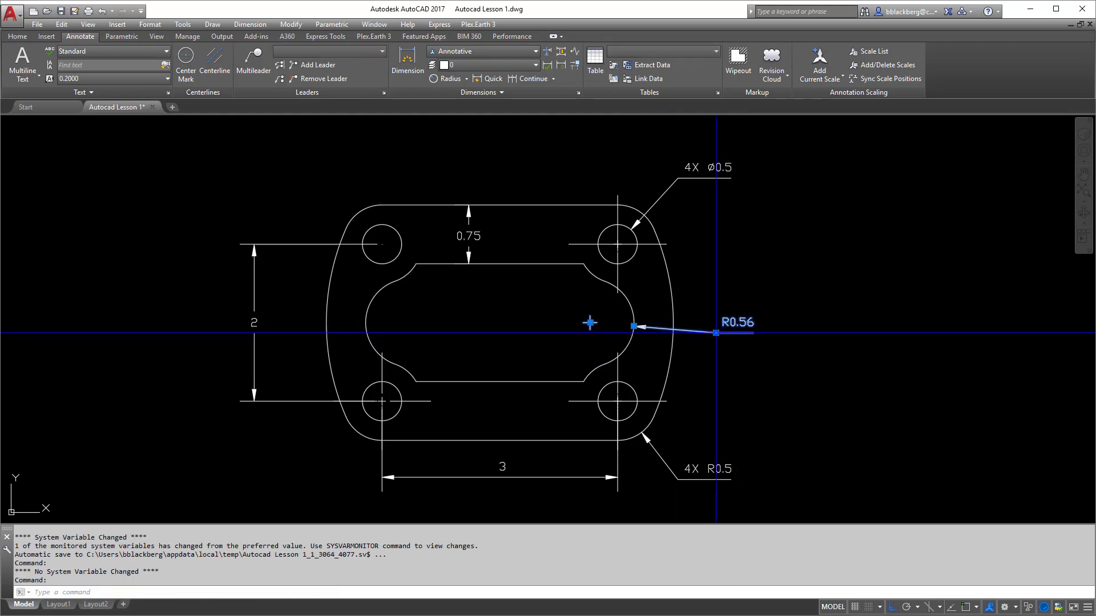
{"action": "left_click", "coordinate": [715, 333]}
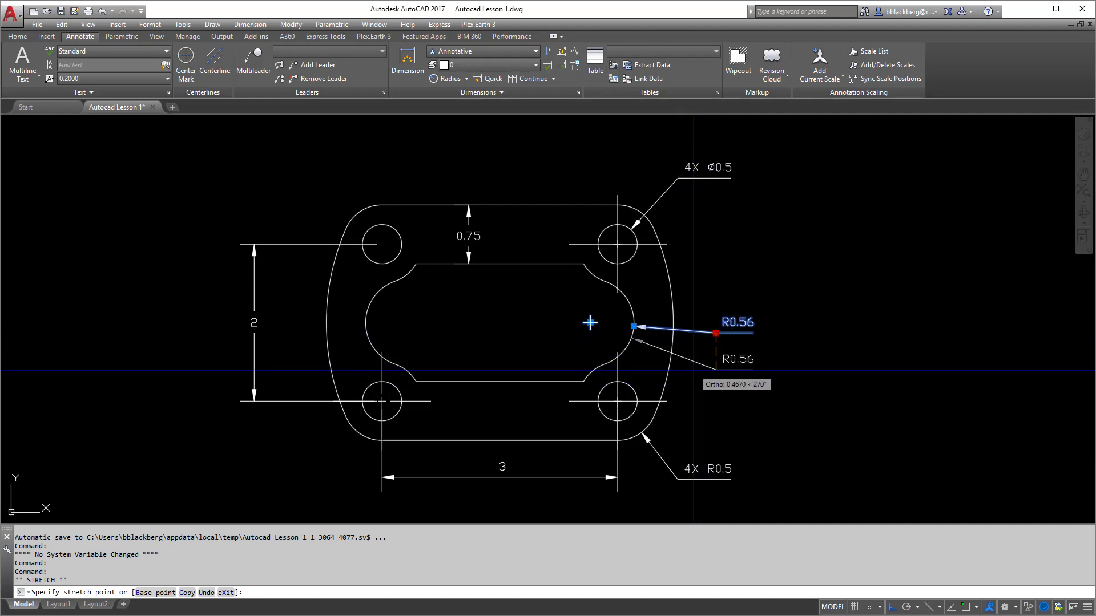
{"action": "left_click", "coordinate": [696, 377]}
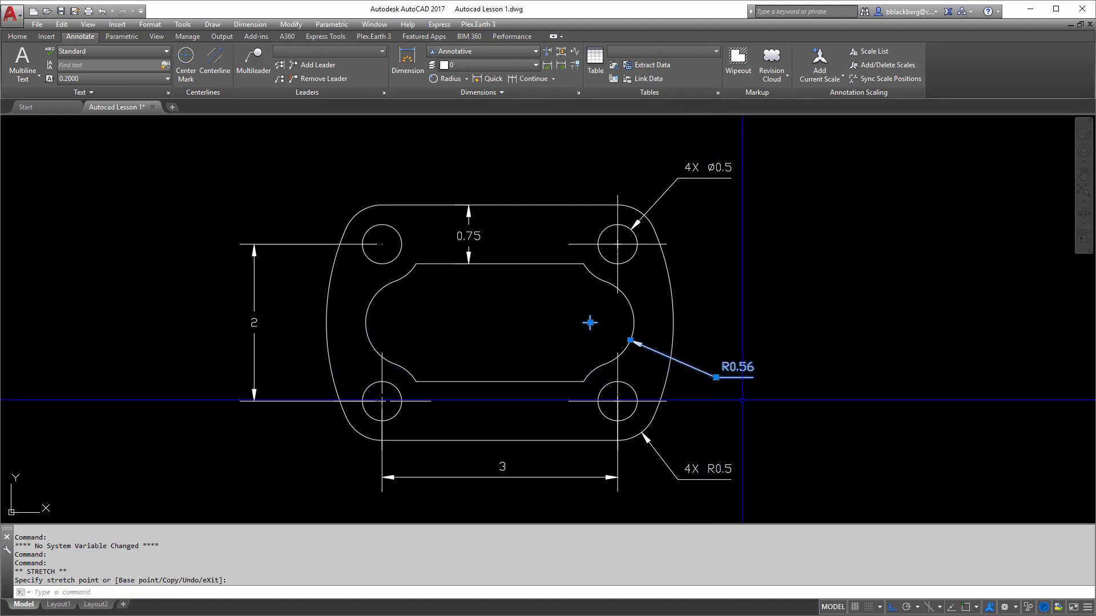
{"action": "key", "text": "Escape"}
{"action": "type", "text": "DDED"}
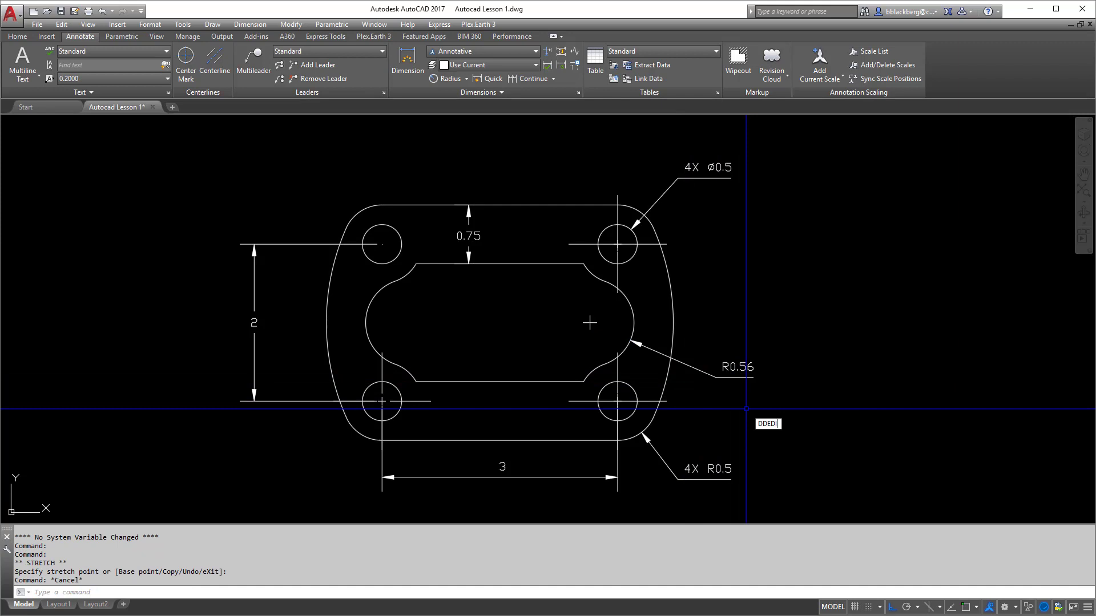
Edit the radius label to read 2X R0.56.
{"action": "type", "text": "T"}
{"action": "key", "text": "Return"}
{"action": "left_click", "coordinate": [735, 367]}
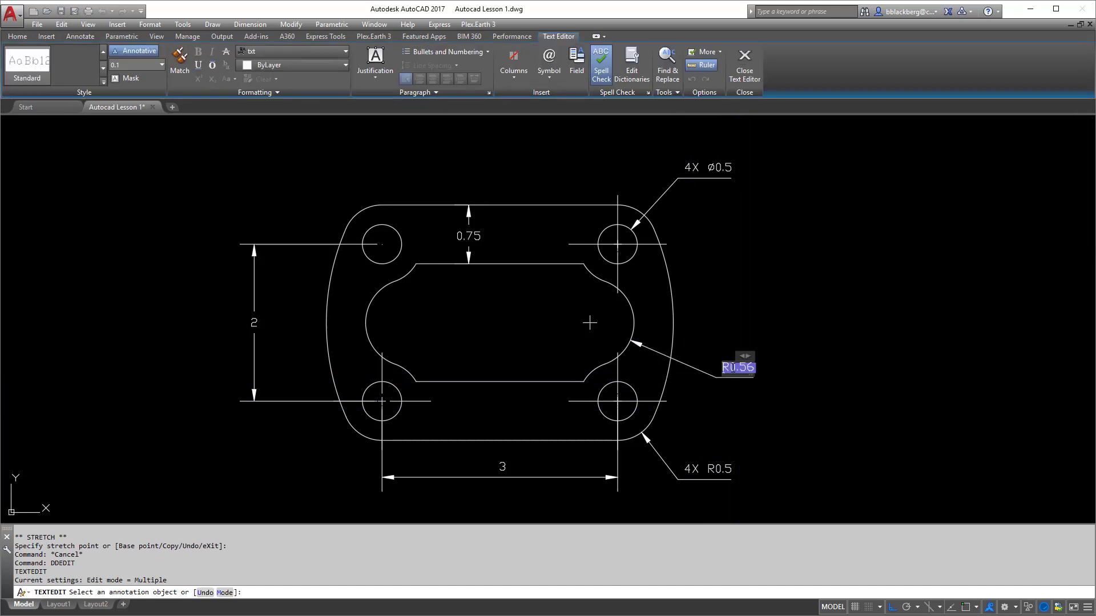
{"action": "left_click", "coordinate": [804, 310]}
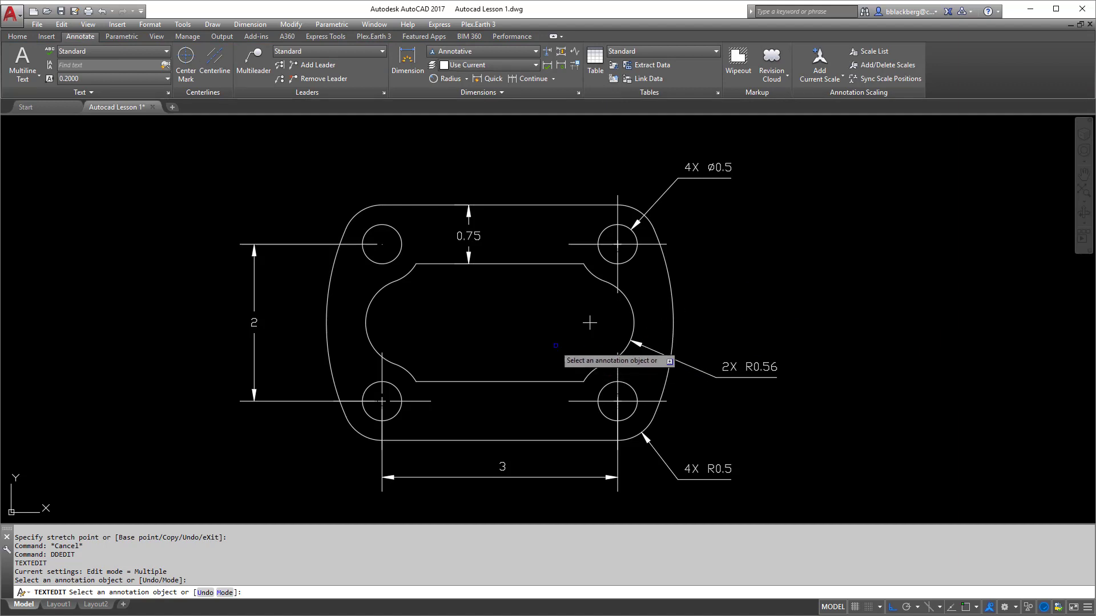
{"action": "middle_click_drag", "start_coordinate": [446, 339], "coordinate": [504, 323]}
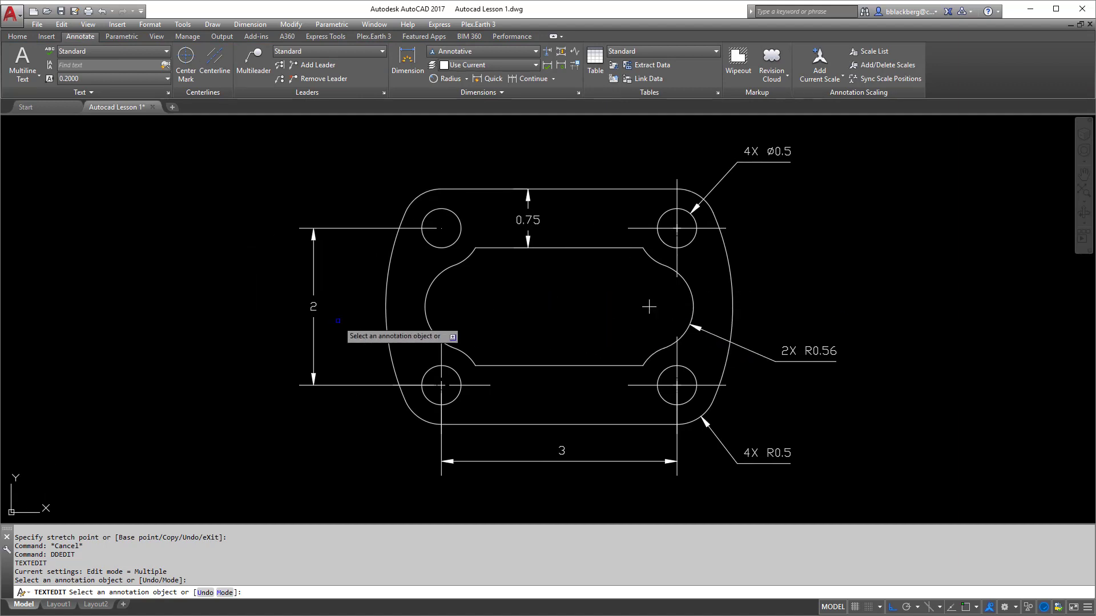
{"action": "left_click", "coordinate": [732, 295]}
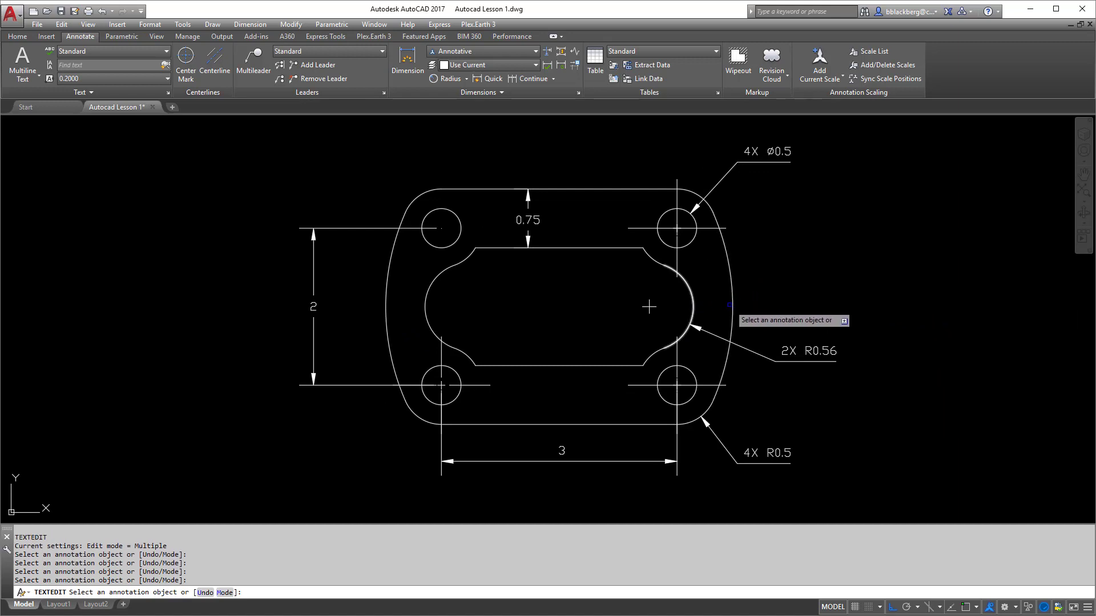
{"action": "key", "text": "Escape"}
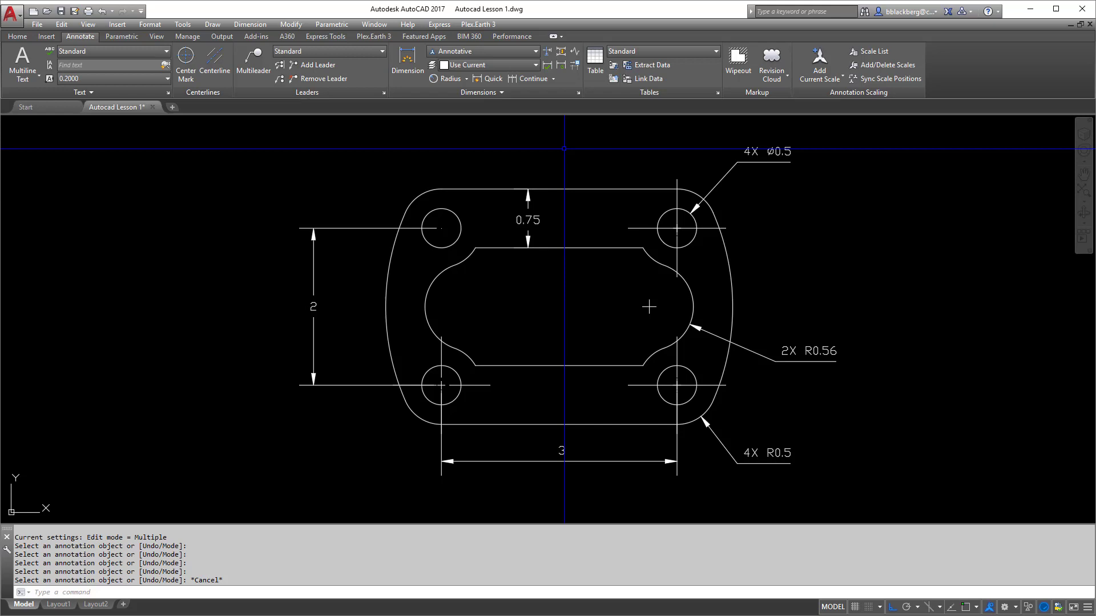
Dimension the outer right arc with an R3 radius, moving the label inside the slot.
{"action": "left_click", "coordinate": [465, 80]}
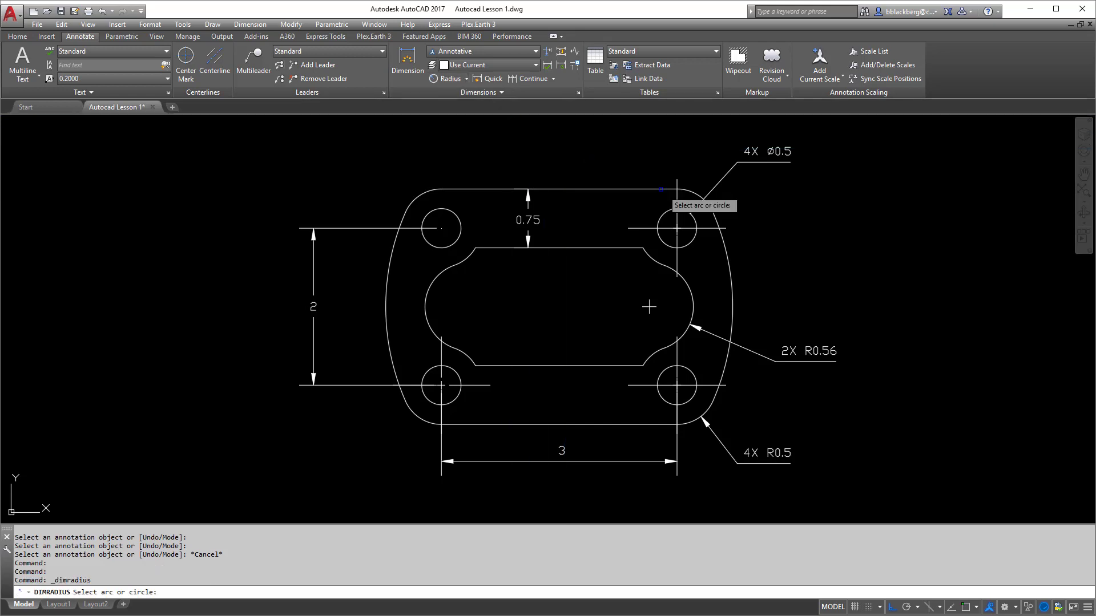
{"action": "left_click", "coordinate": [731, 292]}
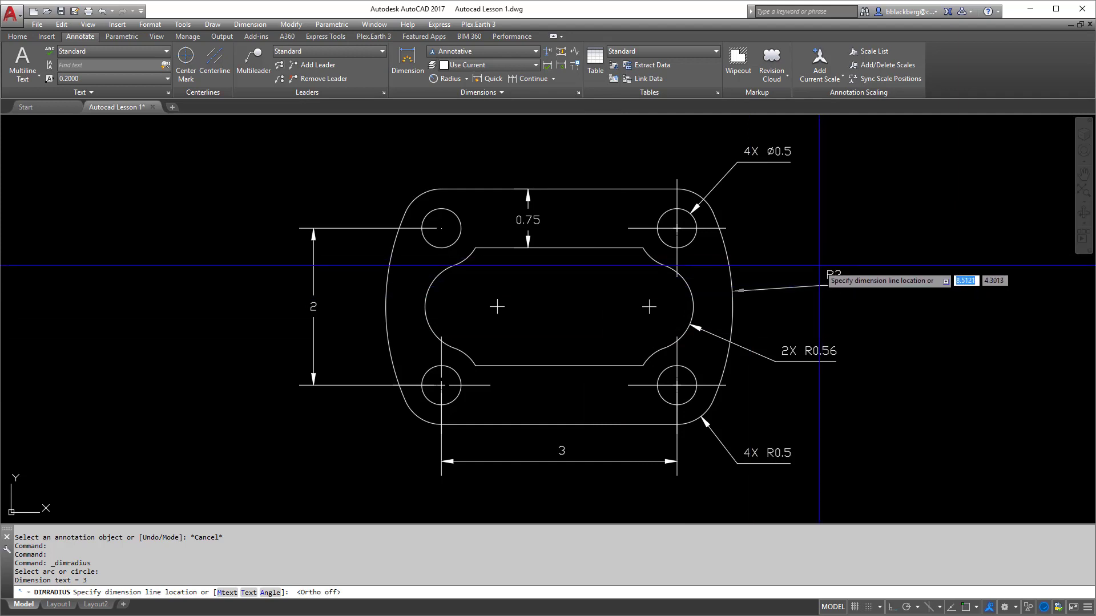
{"action": "key", "text": "F8"}
{"action": "left_click", "coordinate": [807, 287]}
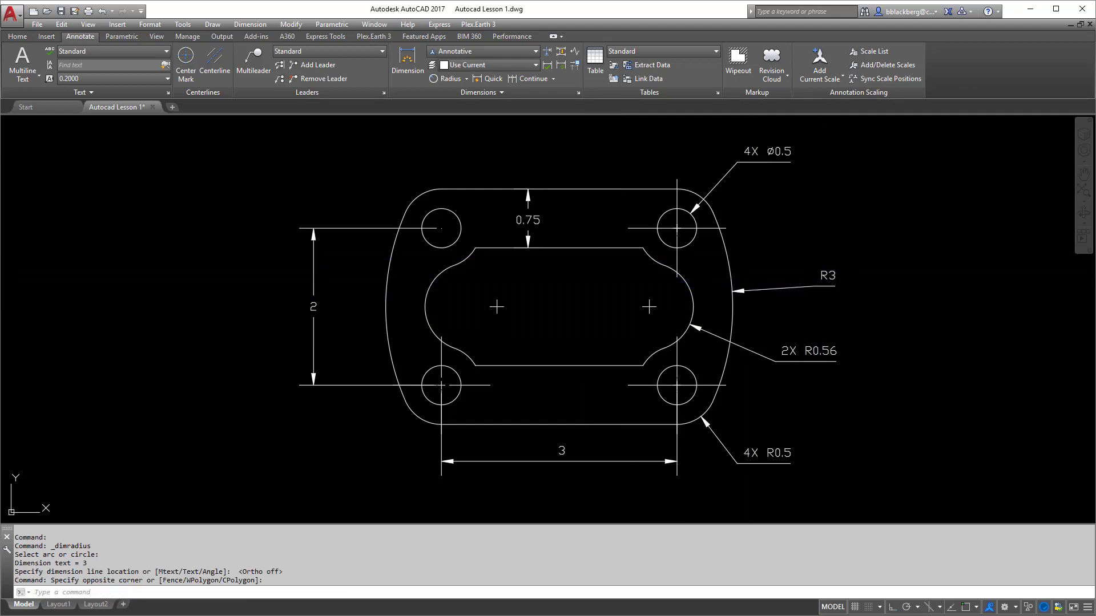
{"action": "left_click", "coordinate": [802, 293]}
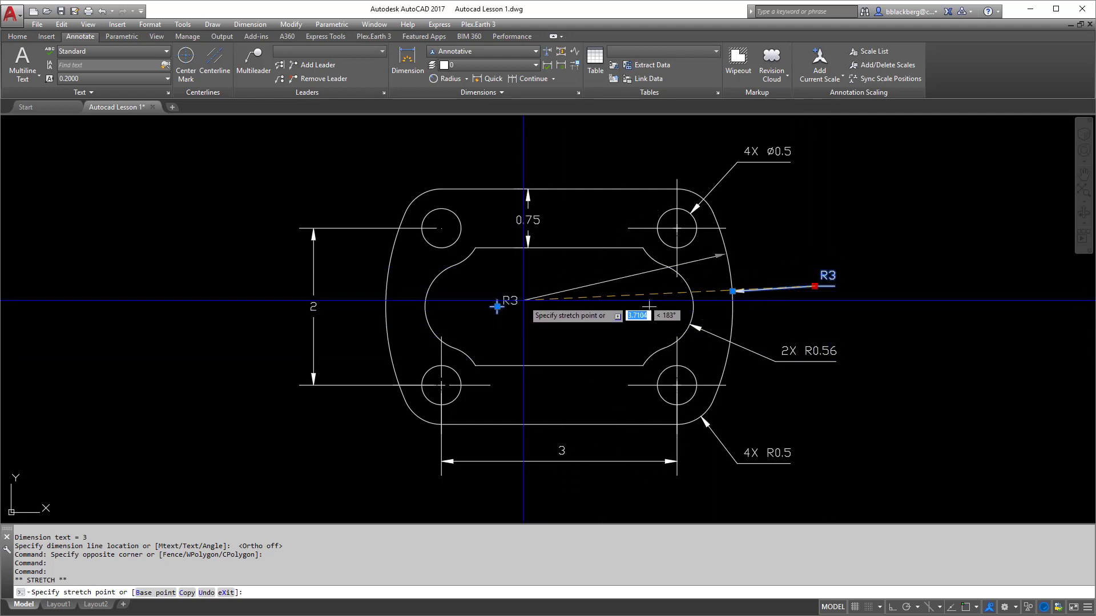
{"action": "key", "text": "Down"}
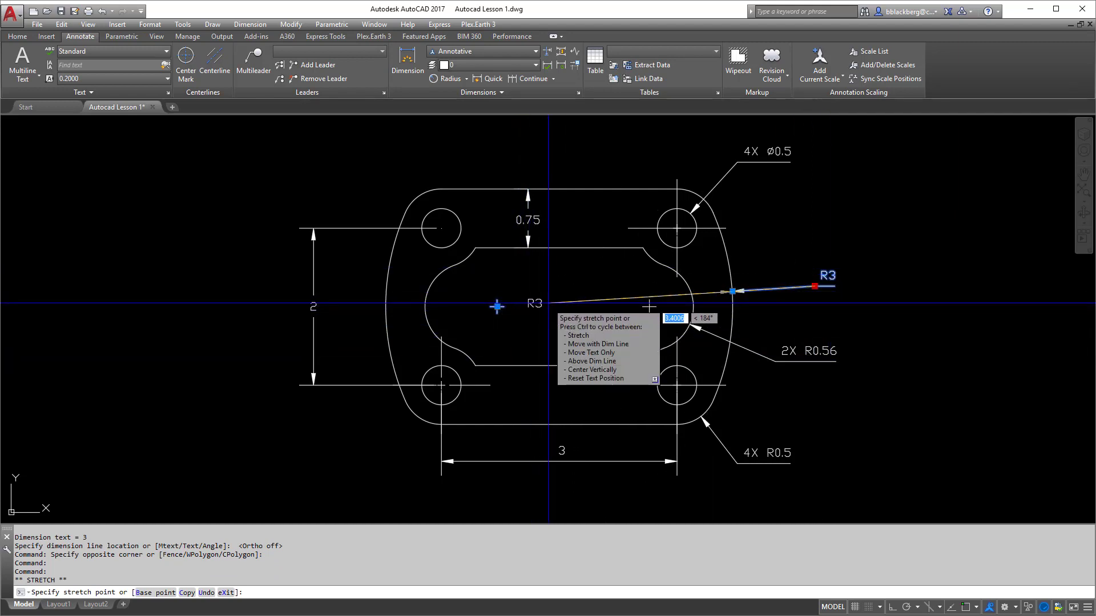
{"action": "left_click", "coordinate": [547, 304]}
{"action": "key", "text": "Escape"}
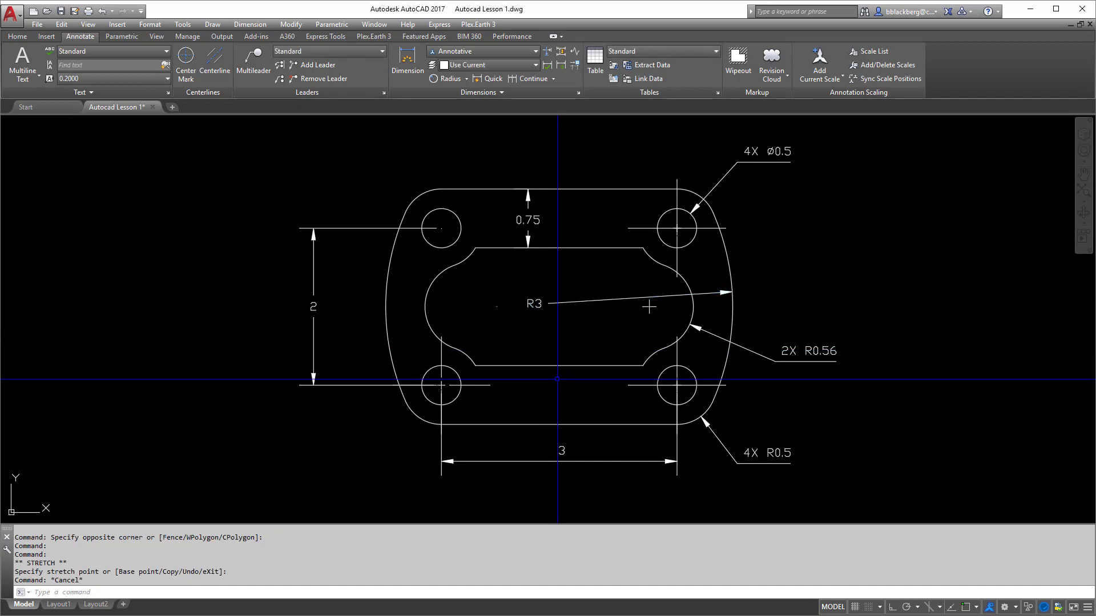
Edit the R3 label to read 2X R3.
{"action": "double_click", "coordinate": [544, 302]}
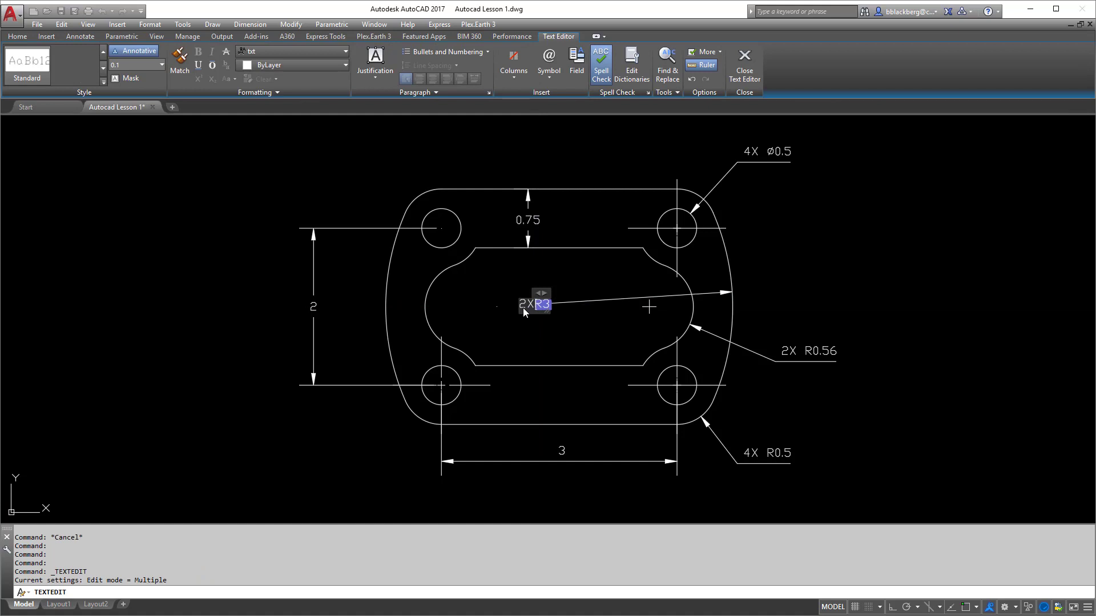
{"action": "type", "text": "2X"}
{"action": "left_click", "coordinate": [545, 352]}
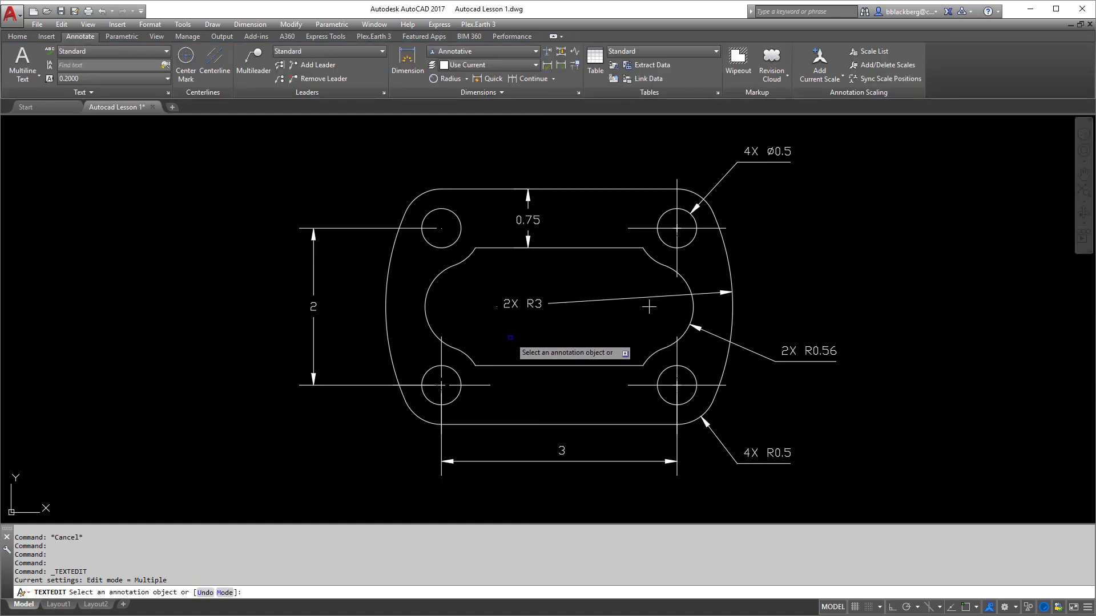
{"action": "key", "text": "Return"}
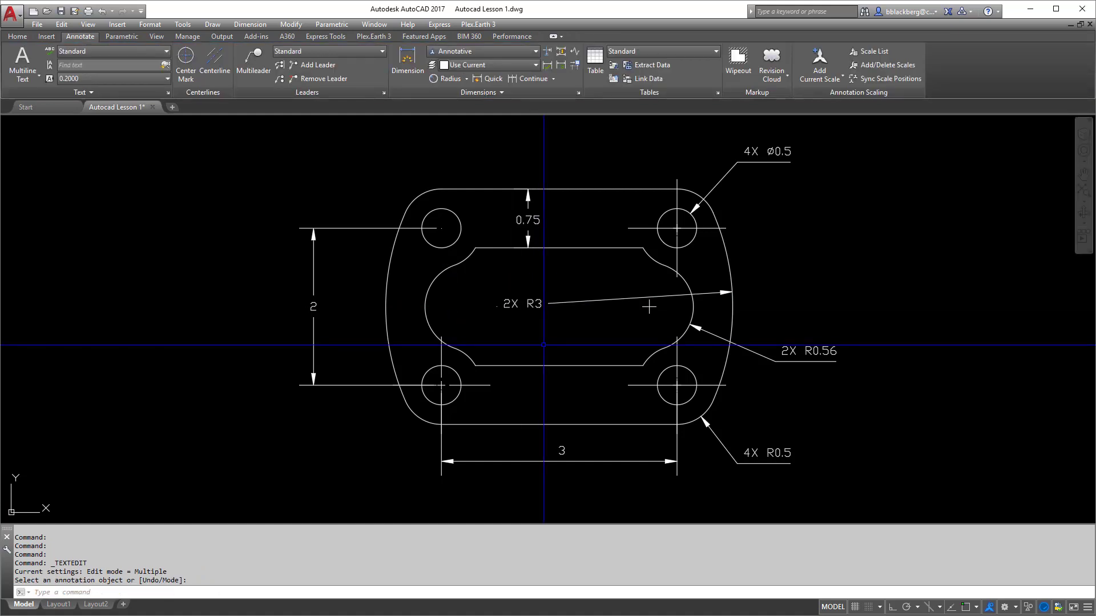
{"action": "scroll", "coordinate": [320, 325], "scroll_direction": "down", "scroll_amount": 3}
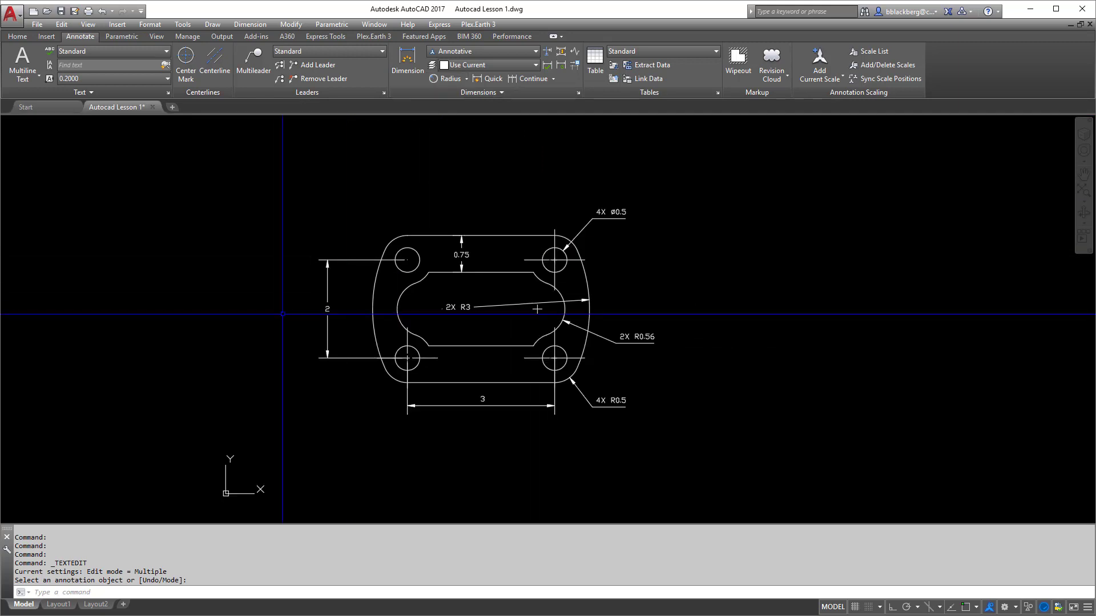
Start a polyline right of the plate with a vertical first segment, then turn Ortho off.
{"action": "type", "text": "P"}
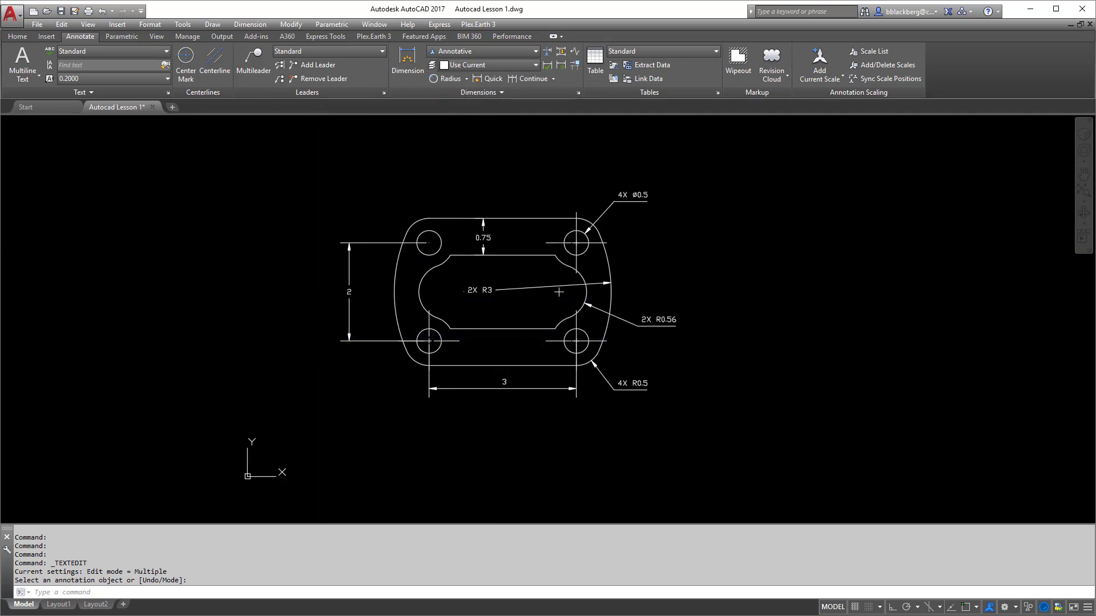
{"action": "type", "text": "PL"}
{"action": "key", "text": "Return"}
{"action": "left_click", "coordinate": [779, 242]}
{"action": "key", "text": "F8"}
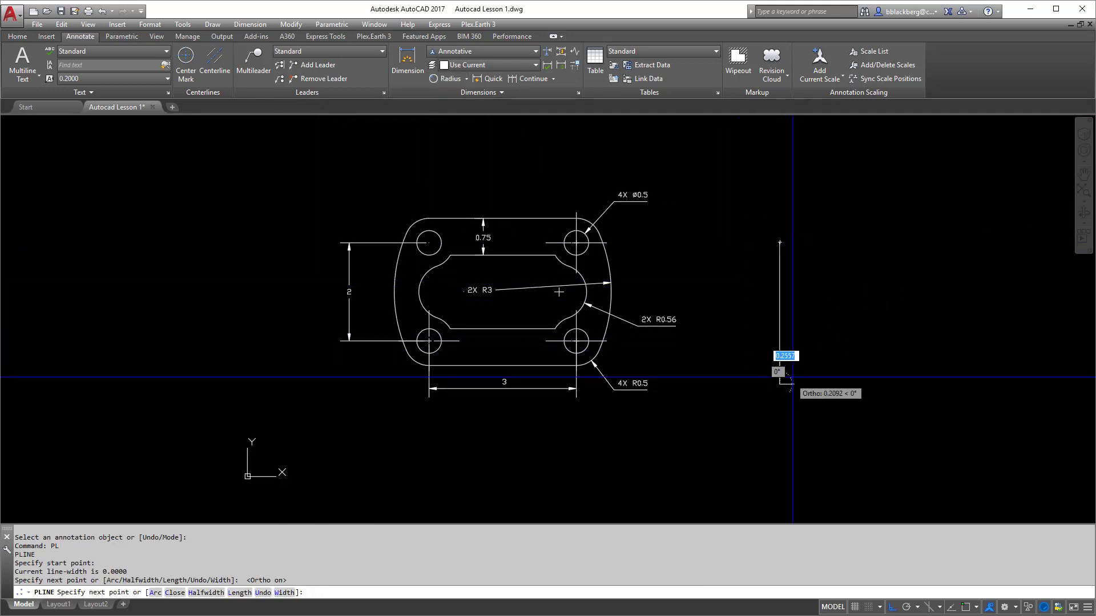
{"action": "left_click", "coordinate": [779, 384]}
{"action": "key", "text": "F8"}
{"action": "left_click", "coordinate": [904, 255]}
{"action": "key", "text": "Escape"}
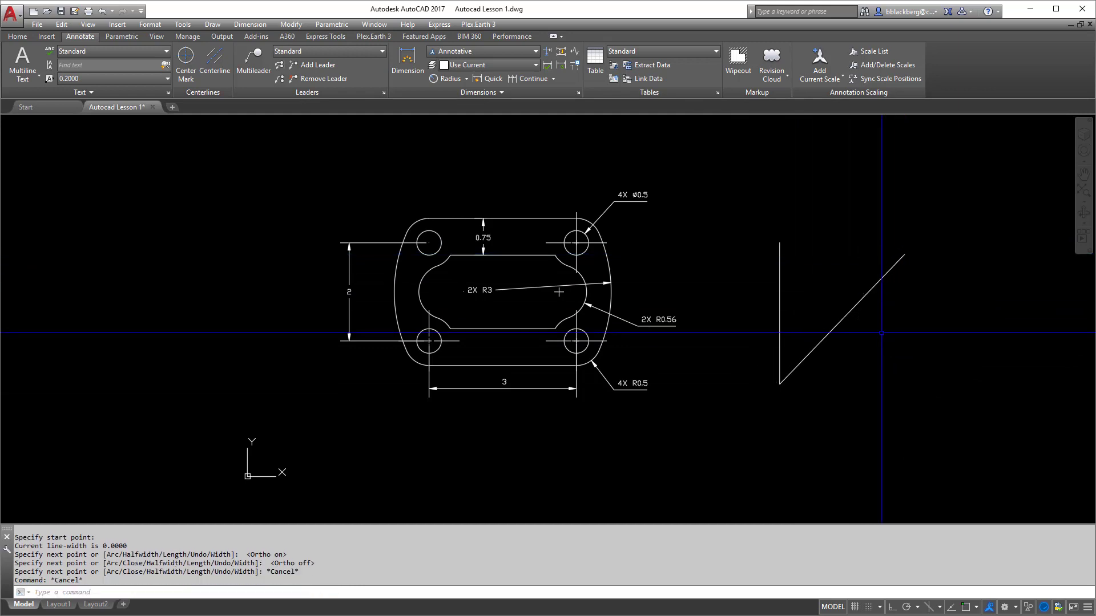
{"action": "left_click", "coordinate": [466, 78]}
{"action": "left_click", "coordinate": [472, 142]}
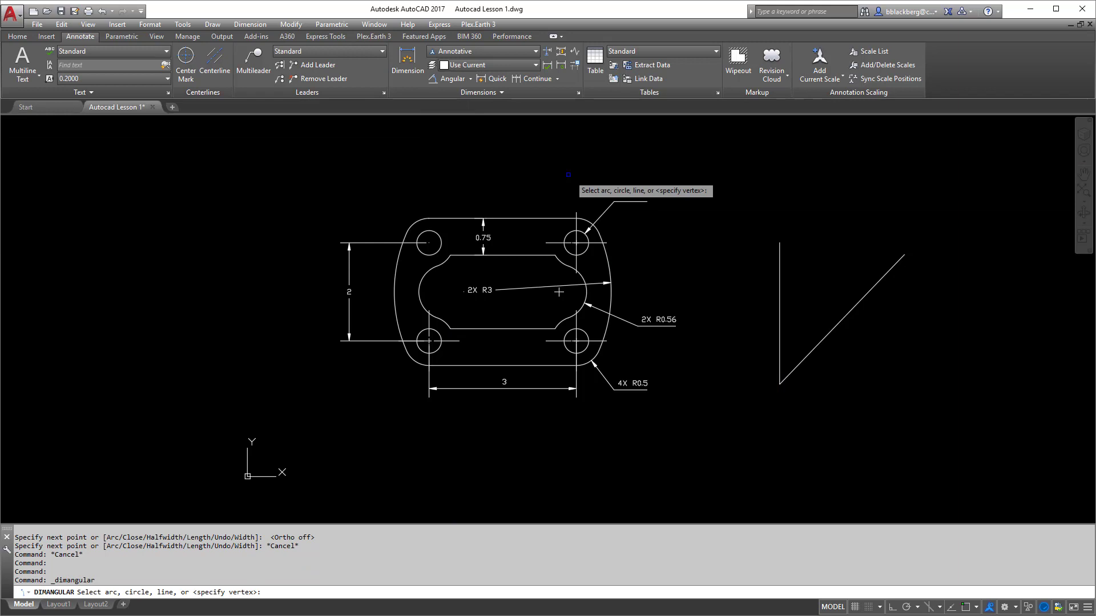
{"action": "left_click", "coordinate": [830, 333]}
{"action": "left_click", "coordinate": [815, 297]}
{"action": "scroll", "coordinate": [822, 320], "scroll_direction": "up", "scroll_amount": 3}
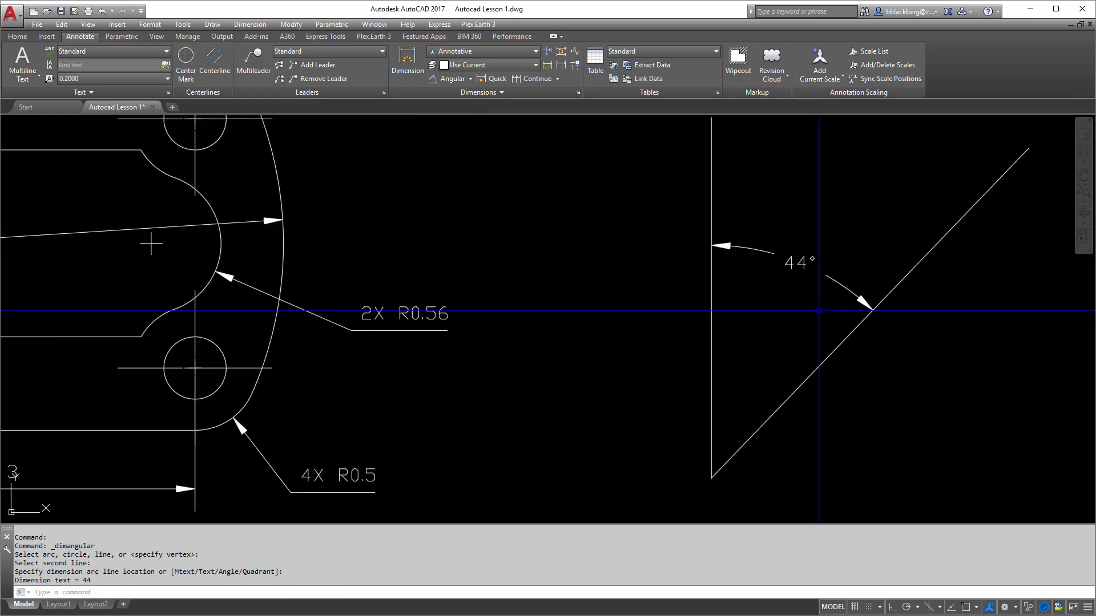
{"action": "key", "text": "Delete"}
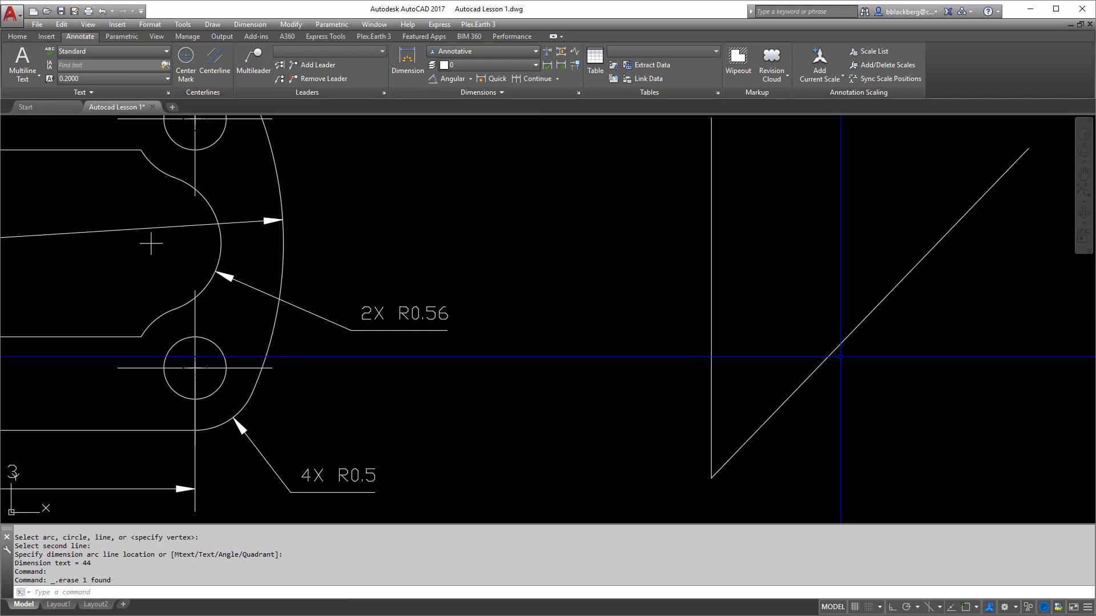
{"action": "scroll", "coordinate": [711, 319], "scroll_direction": "down", "scroll_amount": 4}
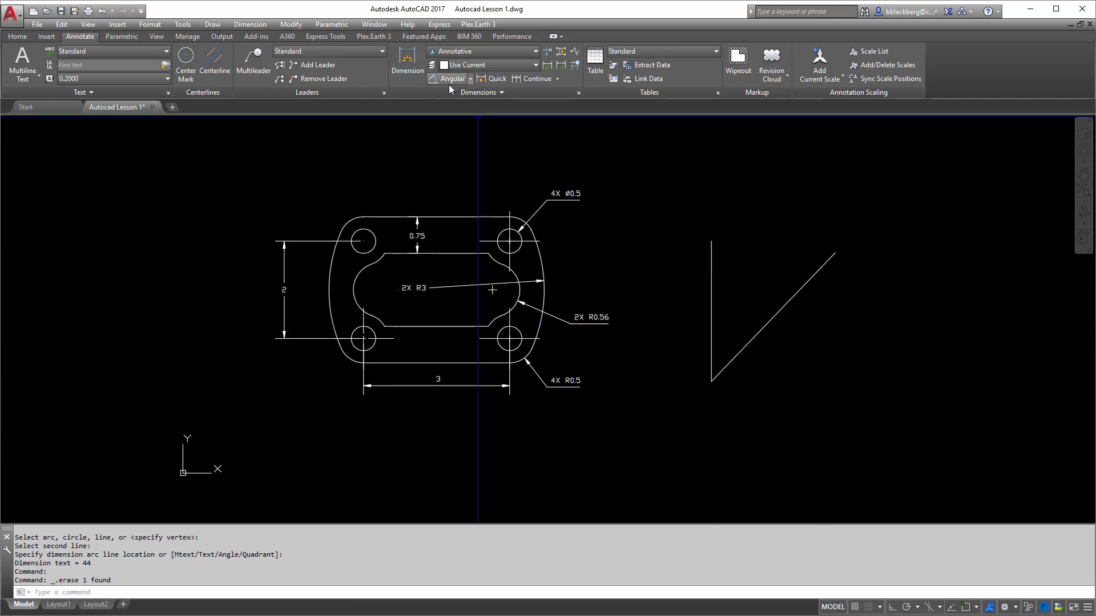
Add a 2.55 linear dimension across the V's open top, snapping to endpoints.
{"action": "left_click", "coordinate": [476, 80]}
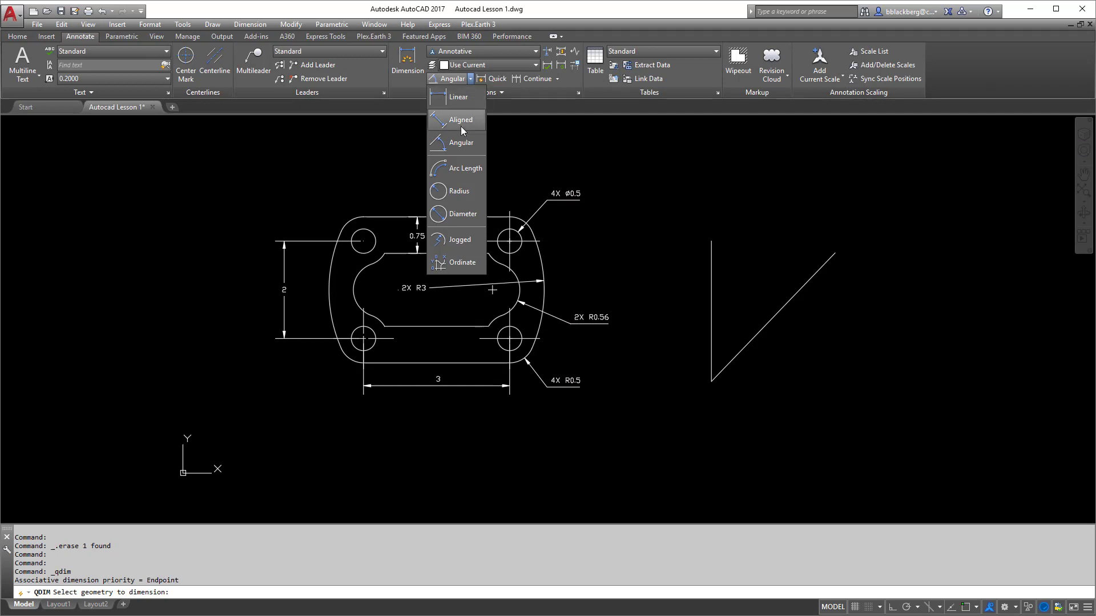
{"action": "left_click", "coordinate": [458, 97]}
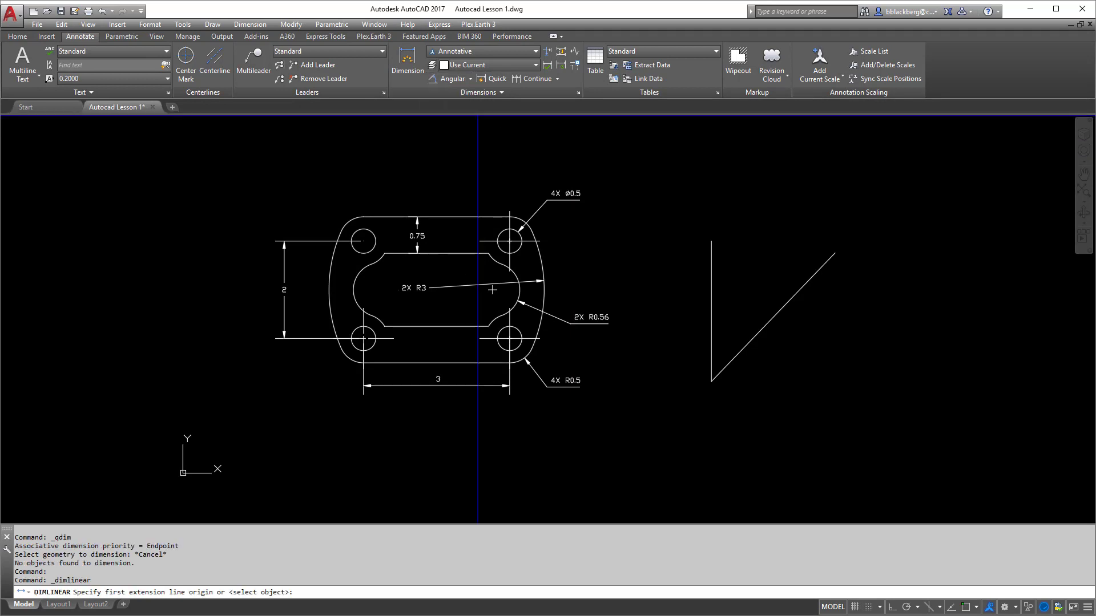
{"action": "right_click", "coordinate": [705, 230], "text": "shift"}
{"action": "left_click", "coordinate": [747, 291]}
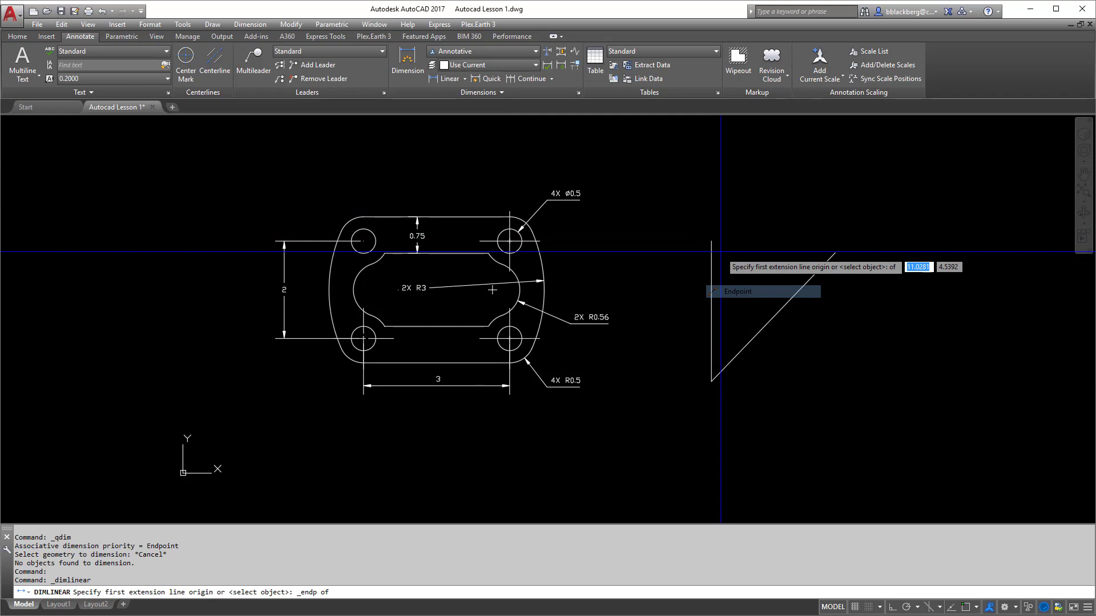
{"action": "left_click", "coordinate": [720, 244]}
{"action": "right_click", "coordinate": [823, 234], "text": "shift"}
{"action": "left_click", "coordinate": [856, 310]}
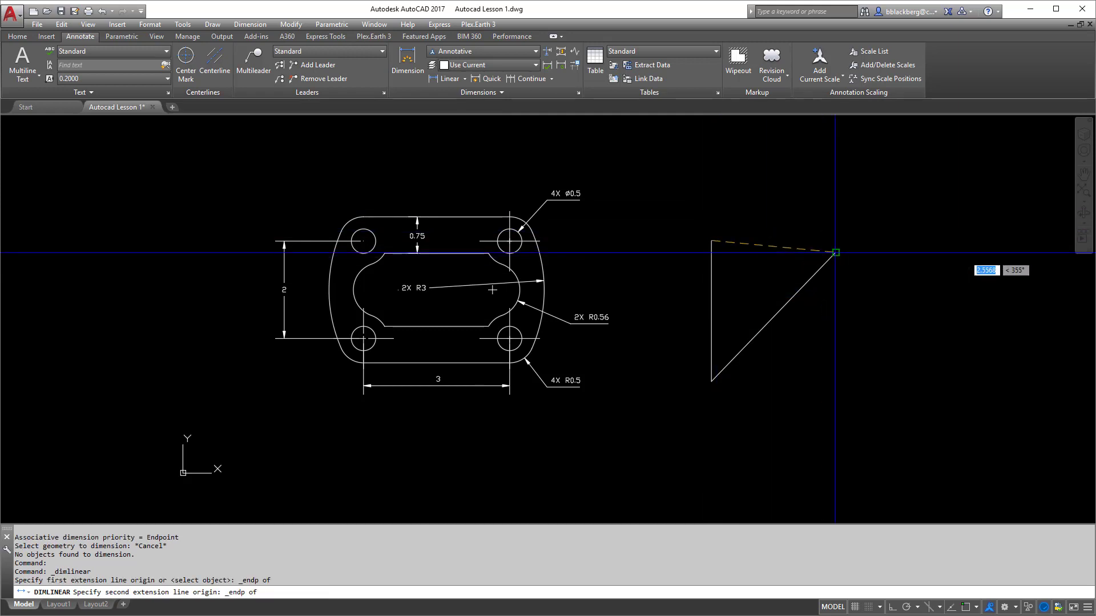
{"action": "left_click", "coordinate": [835, 254]}
{"action": "left_click", "coordinate": [770, 229]}
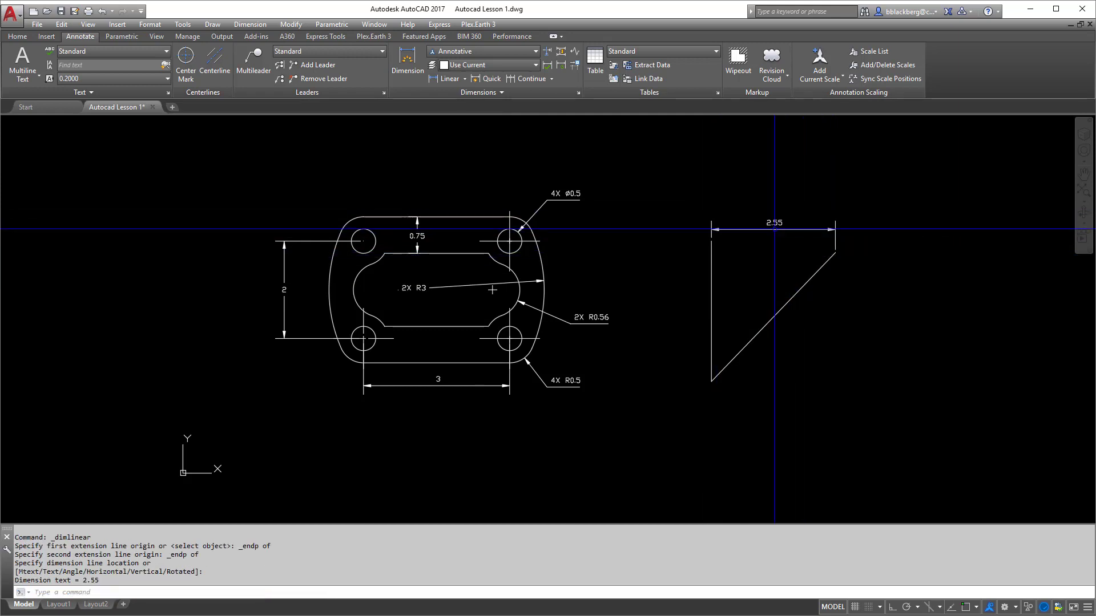
Add a 2.56 aligned dimension between the tops of the two lines.
{"action": "left_click", "coordinate": [465, 79]}
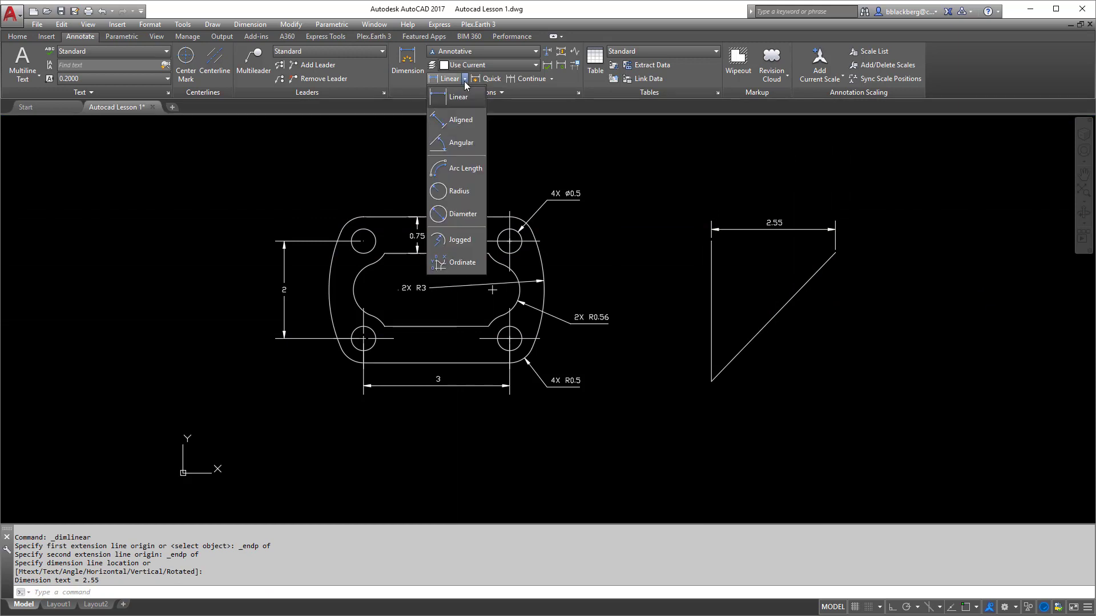
{"action": "left_click", "coordinate": [457, 116]}
{"action": "right_click", "coordinate": [746, 249], "text": "shift"}
{"action": "left_click", "coordinate": [792, 326]}
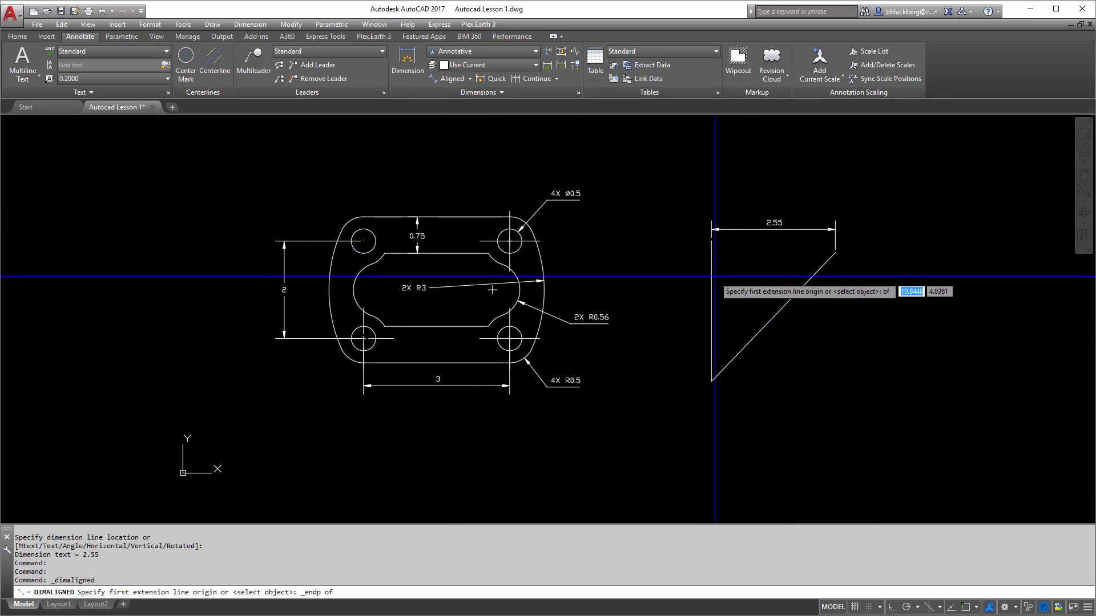
{"action": "left_click", "coordinate": [713, 242]}
{"action": "right_click", "coordinate": [756, 275], "text": "shift"}
{"action": "left_click", "coordinate": [790, 355]}
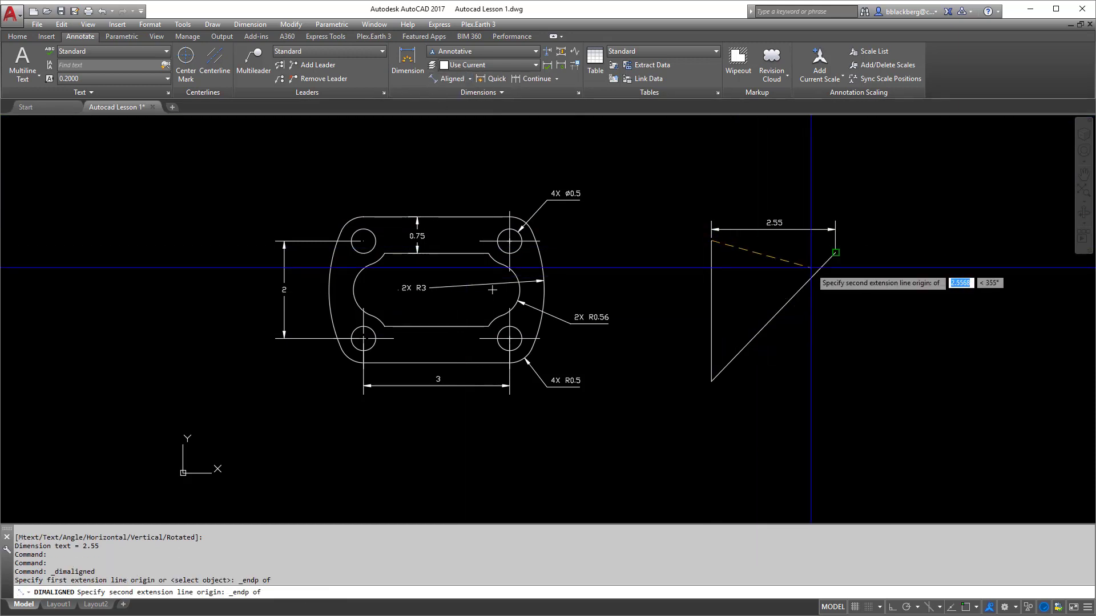
{"action": "left_click", "coordinate": [810, 267]}
{"action": "scroll", "coordinate": [802, 251], "scroll_direction": "up", "scroll_amount": 4}
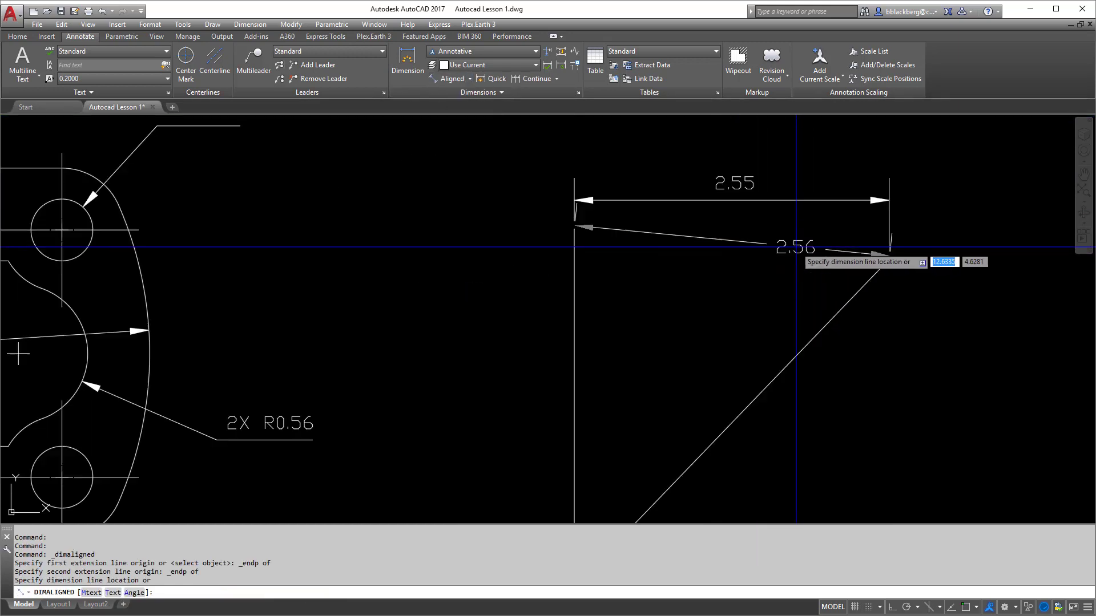
{"action": "left_click", "coordinate": [737, 237]}
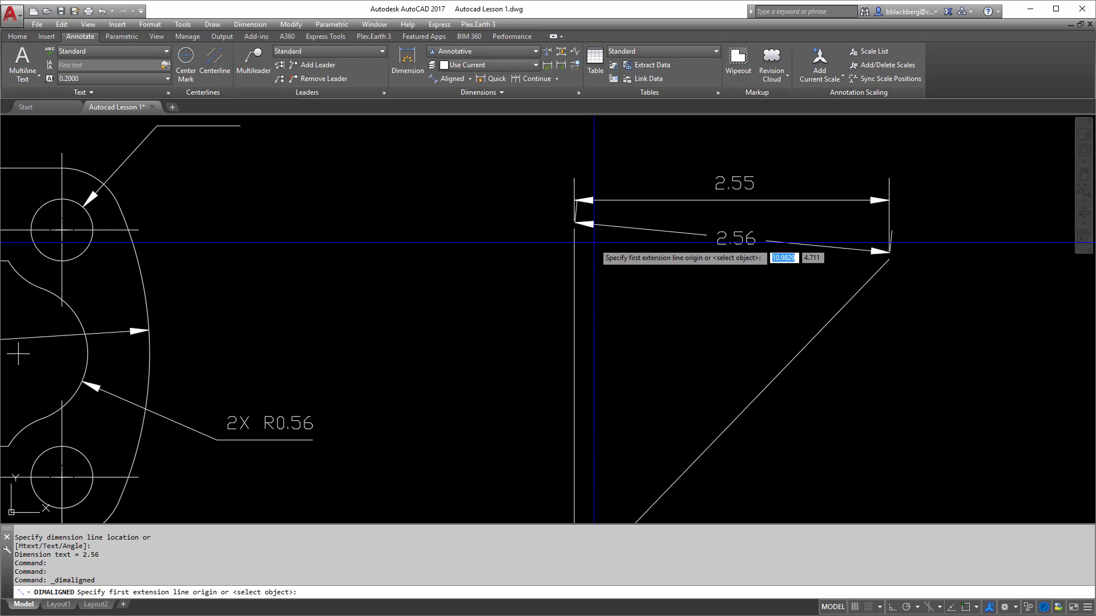
Add a 3.67 aligned dimension along the diagonal line.
{"action": "scroll", "coordinate": [594, 243], "scroll_direction": "down", "scroll_amount": 2}
{"action": "right_click", "coordinate": [652, 368], "text": "shift"}
{"action": "left_click", "coordinate": [692, 444]}
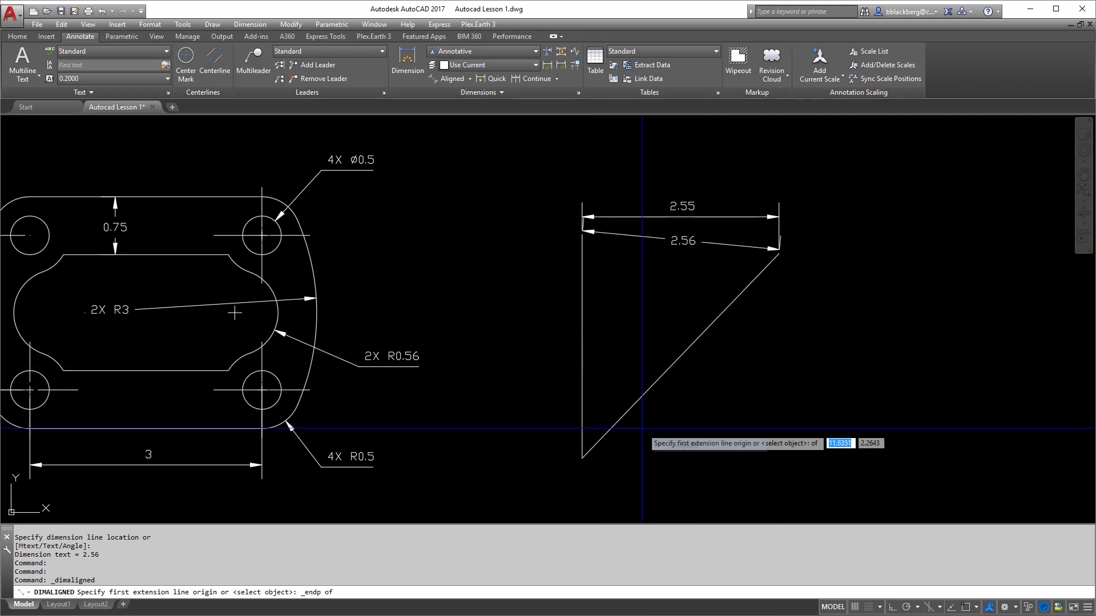
{"action": "left_click", "coordinate": [582, 457]}
{"action": "right_click", "coordinate": [649, 371], "text": "shift"}
{"action": "left_click", "coordinate": [691, 447]}
{"action": "left_click", "coordinate": [778, 254]}
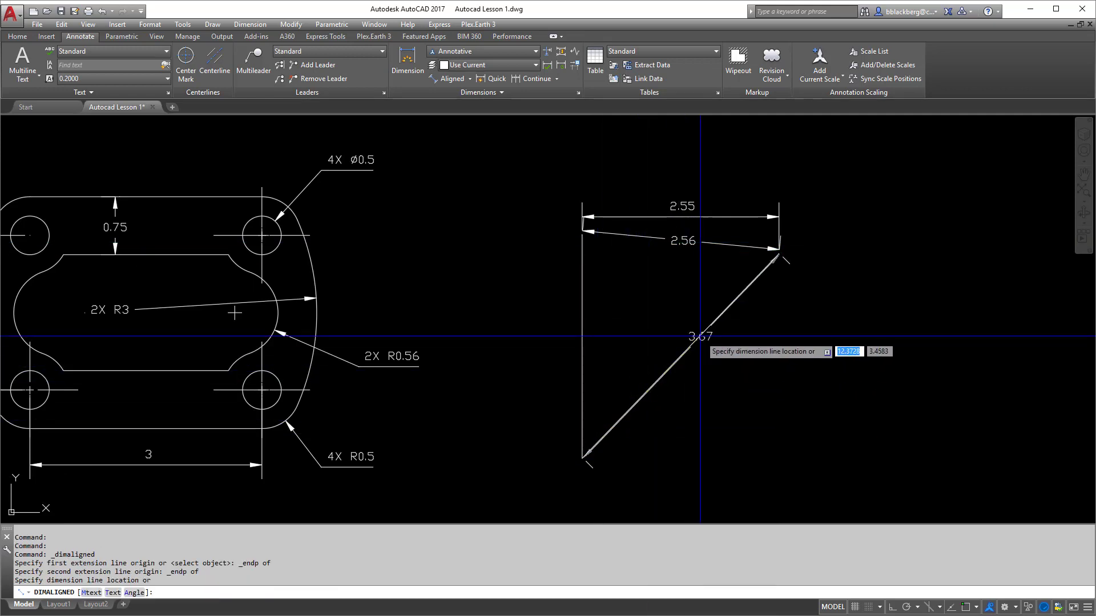
{"action": "left_click", "coordinate": [703, 383]}
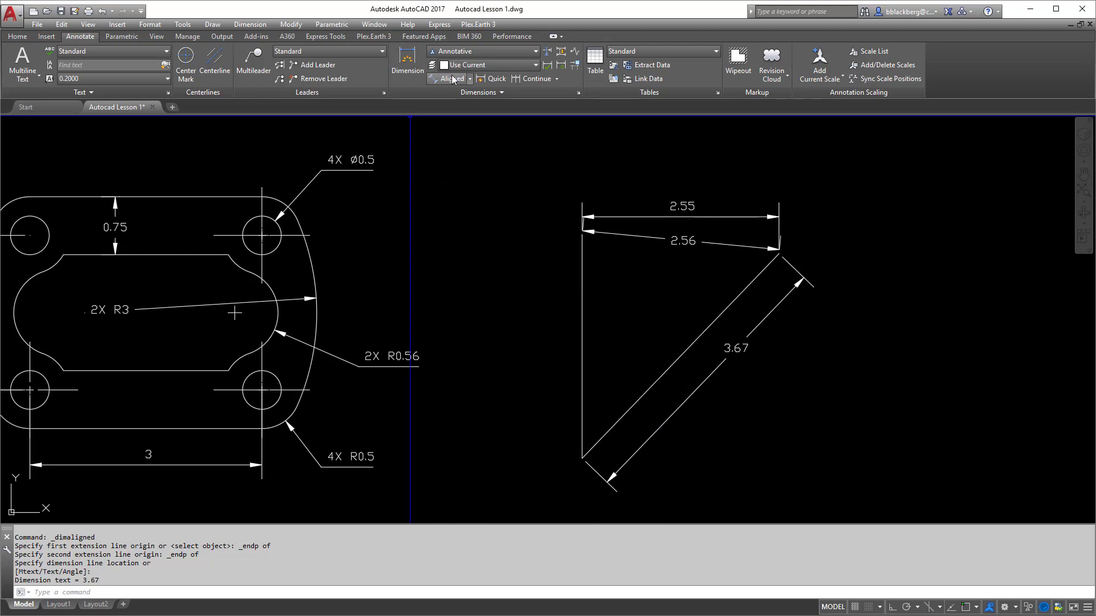
Begin a linear dimension between V endpoints, then cancel it unfinished.
{"action": "left_click", "coordinate": [469, 79]}
{"action": "left_click", "coordinate": [456, 112]}
{"action": "right_click", "coordinate": [723, 267], "text": "shift"}
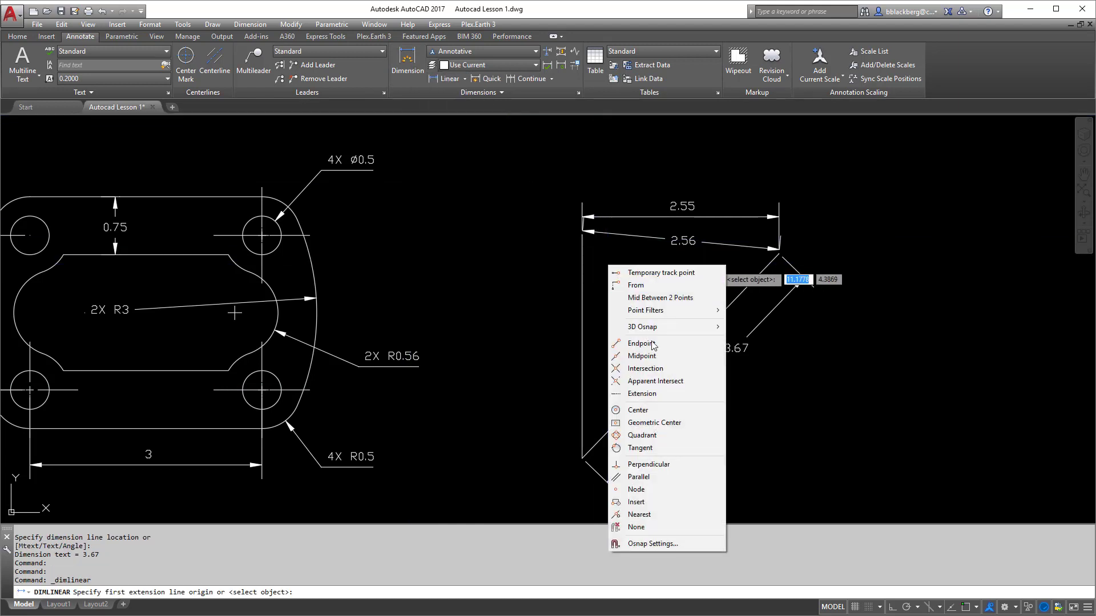
{"action": "left_click", "coordinate": [652, 343]}
{"action": "left_click", "coordinate": [645, 400]}
{"action": "right_click", "coordinate": [803, 313], "text": "shift"}
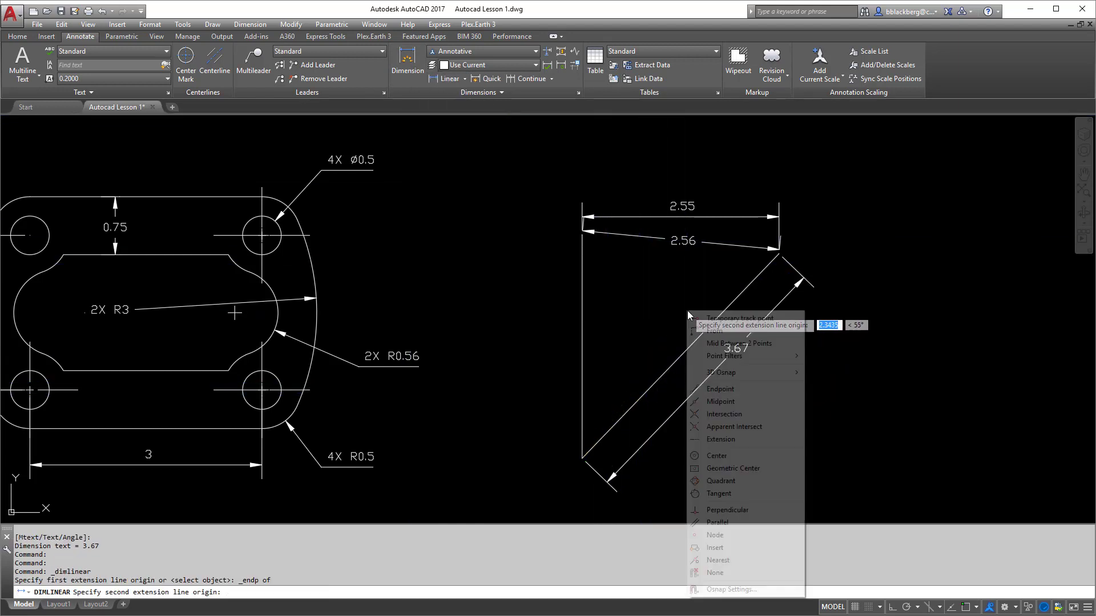
{"action": "left_click", "coordinate": [721, 389]}
{"action": "left_click", "coordinate": [779, 254]}
{"action": "scroll", "coordinate": [741, 298], "scroll_direction": "down", "scroll_amount": 2}
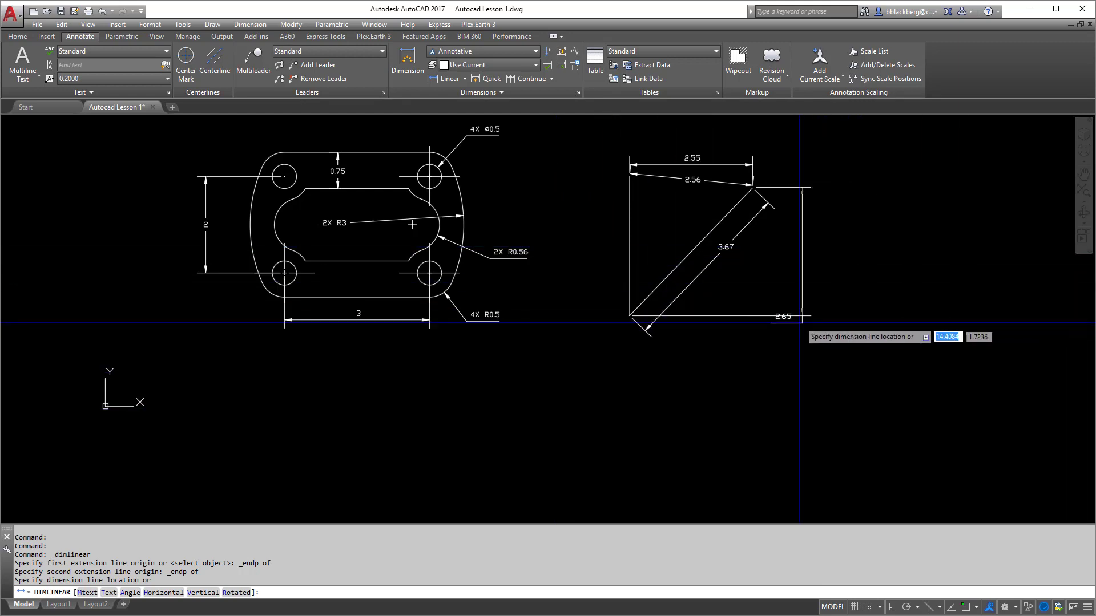
{"action": "key", "text": "Escape"}
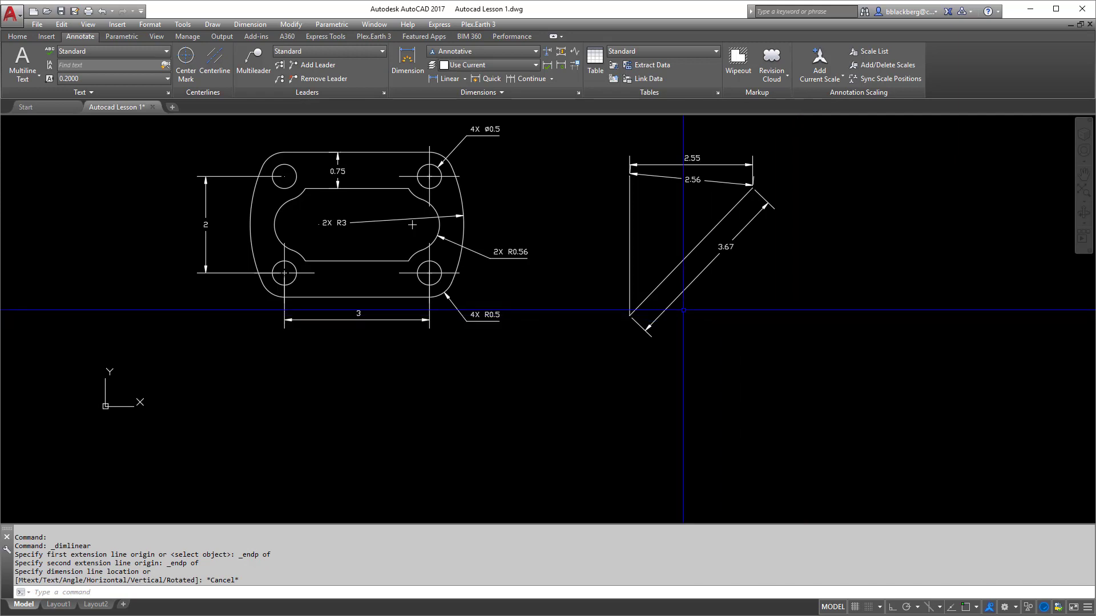
Erase the V lines and their 2.55, 2.56 and 3.67 dimensions with a crossing window.
{"action": "left_click", "coordinate": [798, 140]}
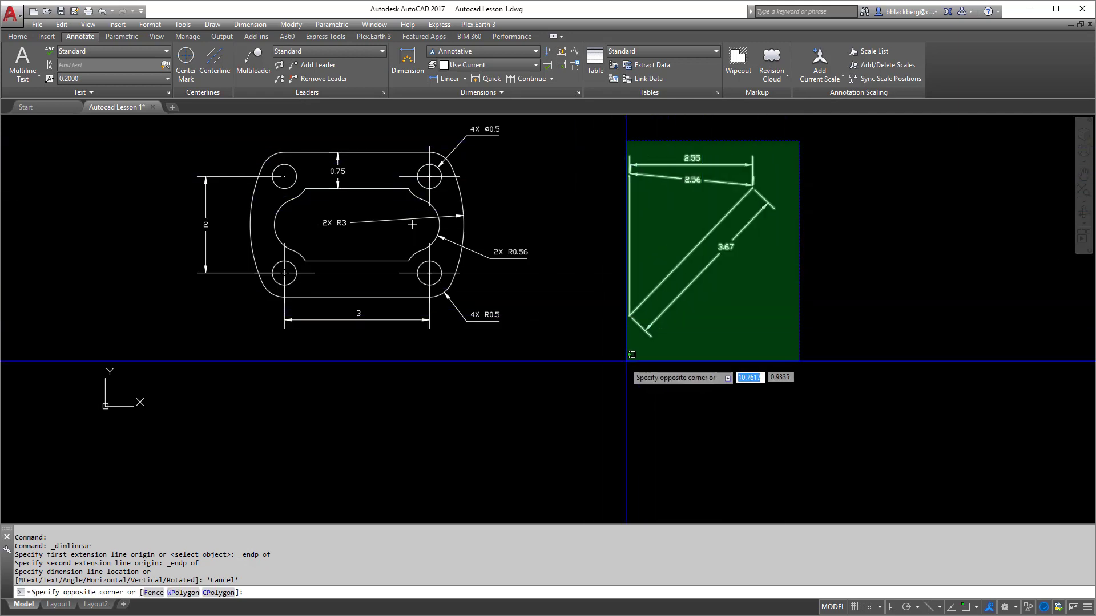
{"action": "left_click", "coordinate": [620, 364]}
{"action": "key", "text": "Delete"}
{"action": "scroll", "coordinate": [620, 364], "scroll_direction": "down", "scroll_amount": 1}
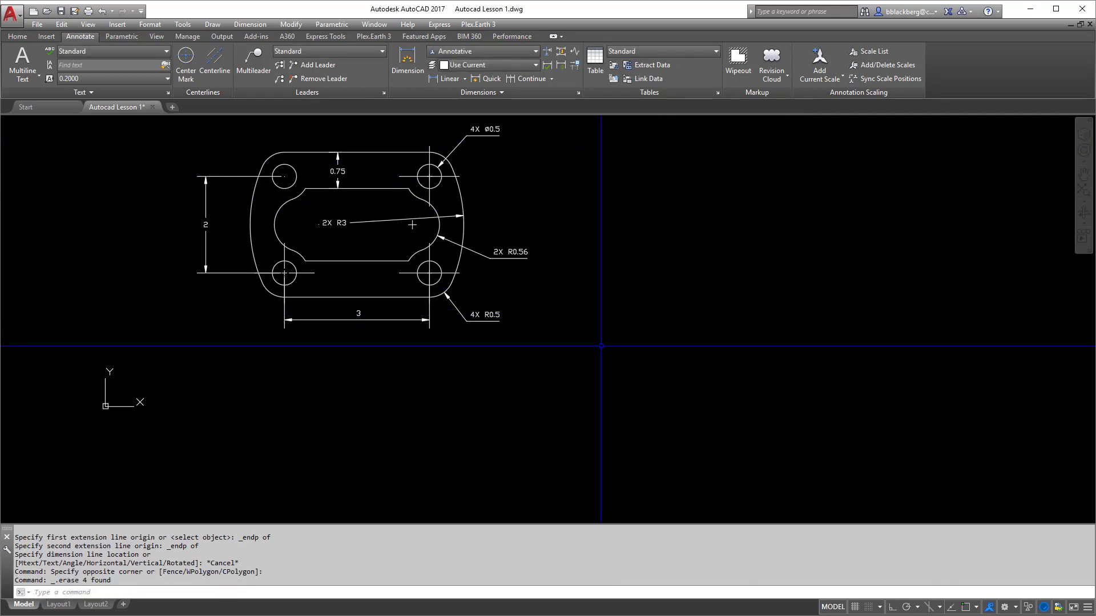
{"action": "scroll", "coordinate": [365, 251], "scroll_direction": "up", "scroll_amount": 1}
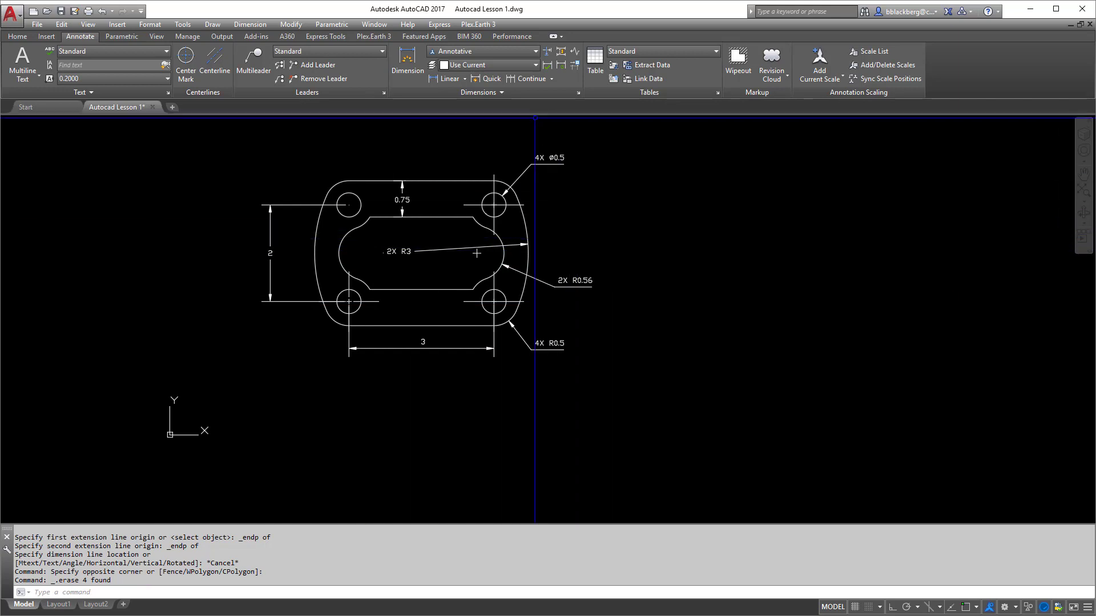
{"action": "left_click", "coordinate": [464, 78]}
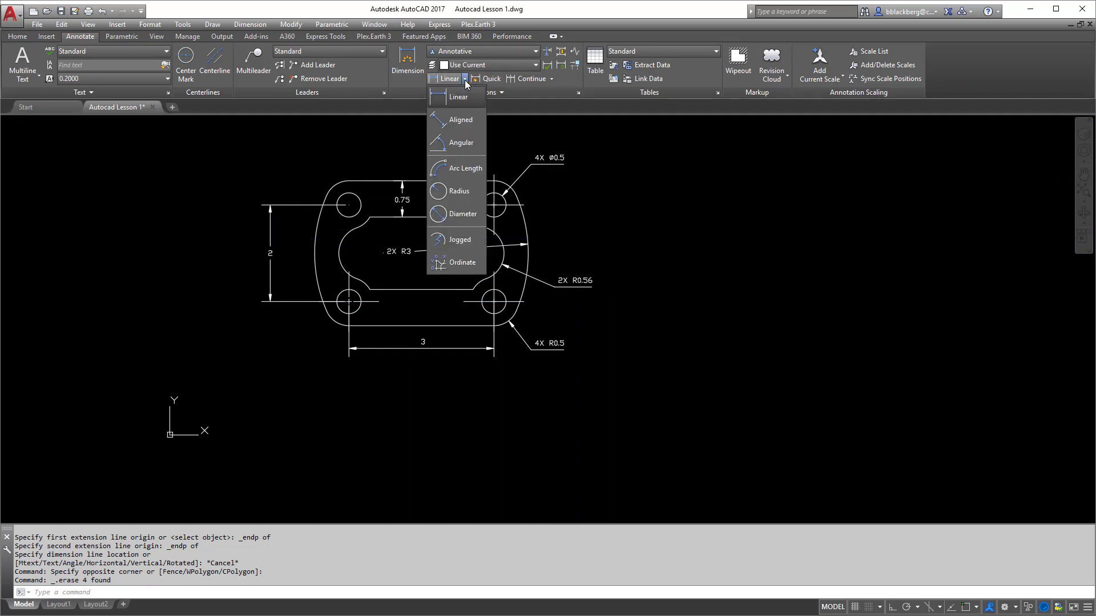
{"action": "left_click", "coordinate": [456, 239]}
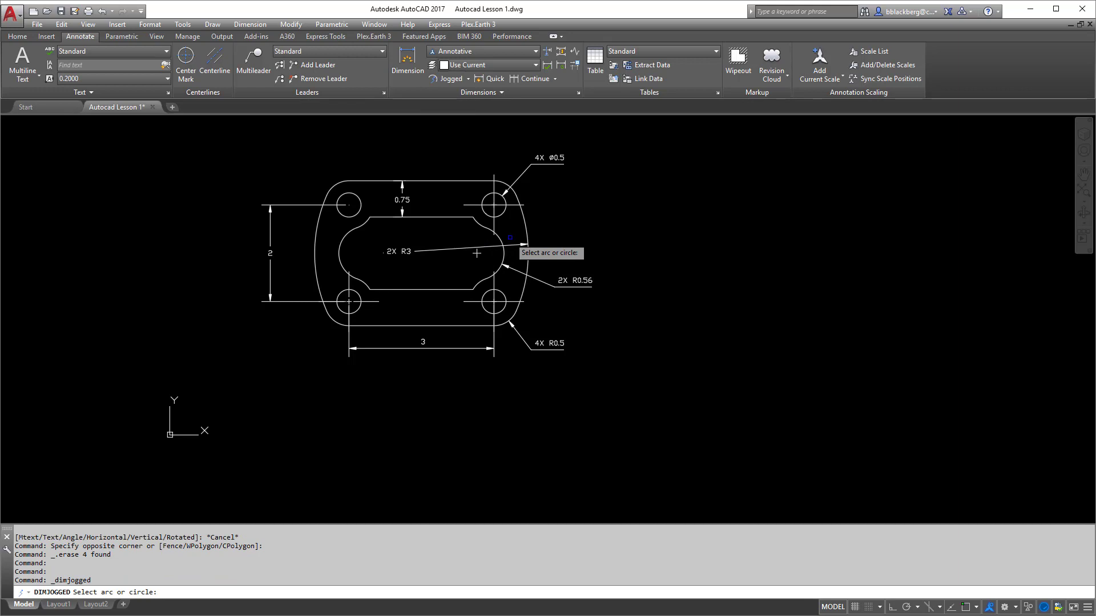
{"action": "scroll", "coordinate": [514, 237], "scroll_direction": "up", "scroll_amount": 4}
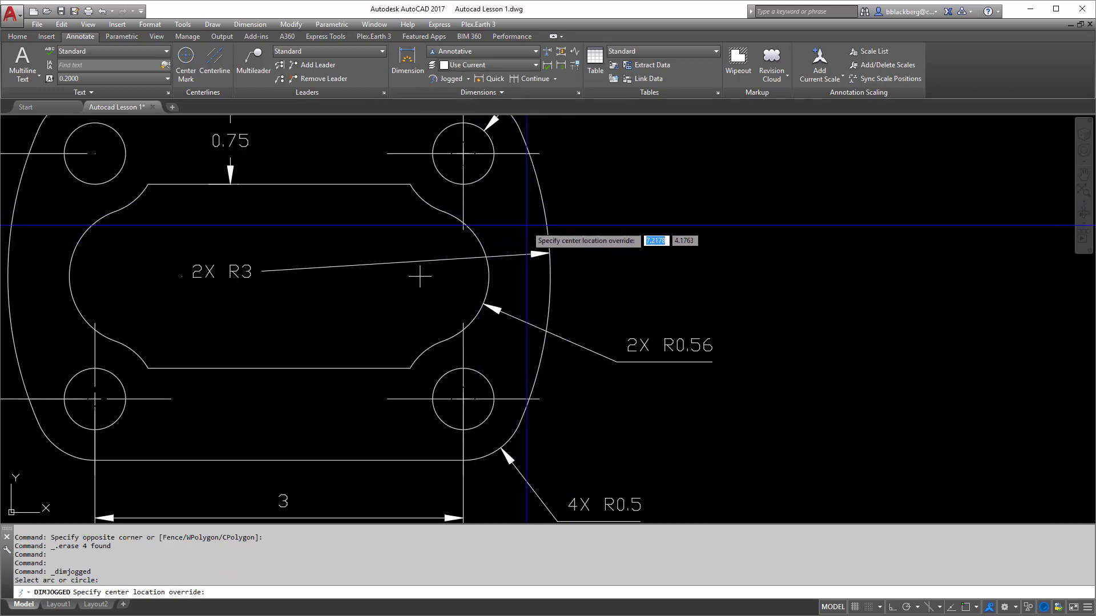
{"action": "left_click", "coordinate": [527, 226]}
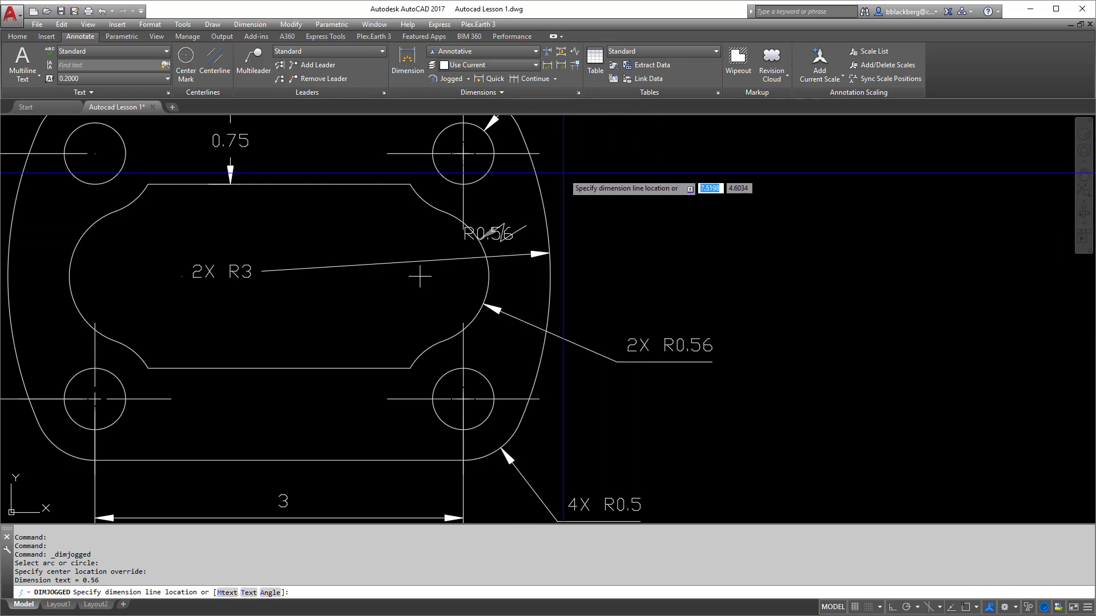
{"action": "key", "text": "F8"}
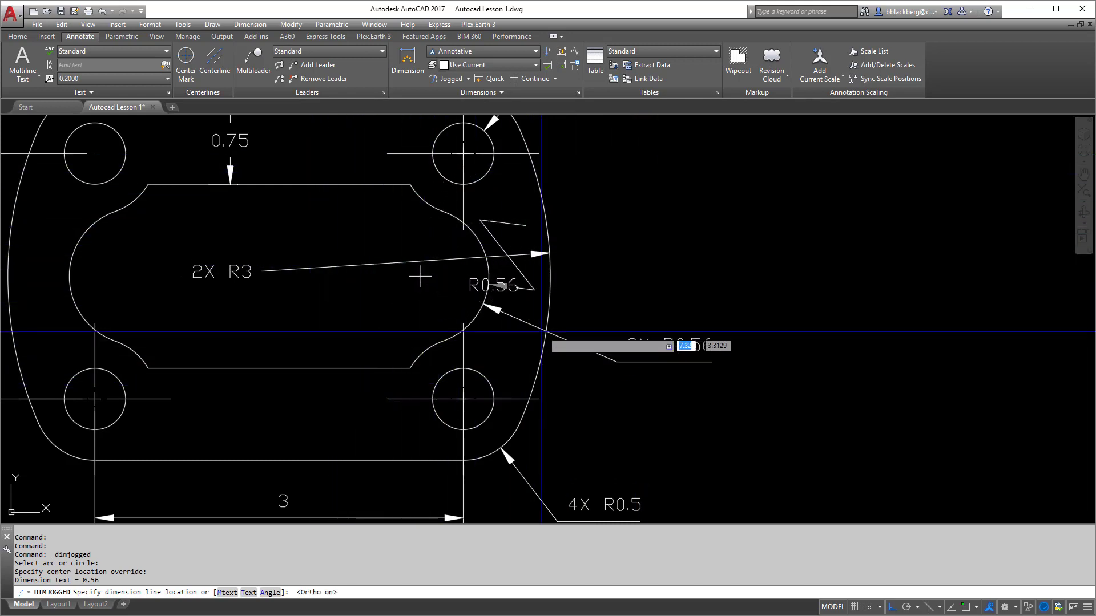
{"action": "left_click", "coordinate": [336, 344]}
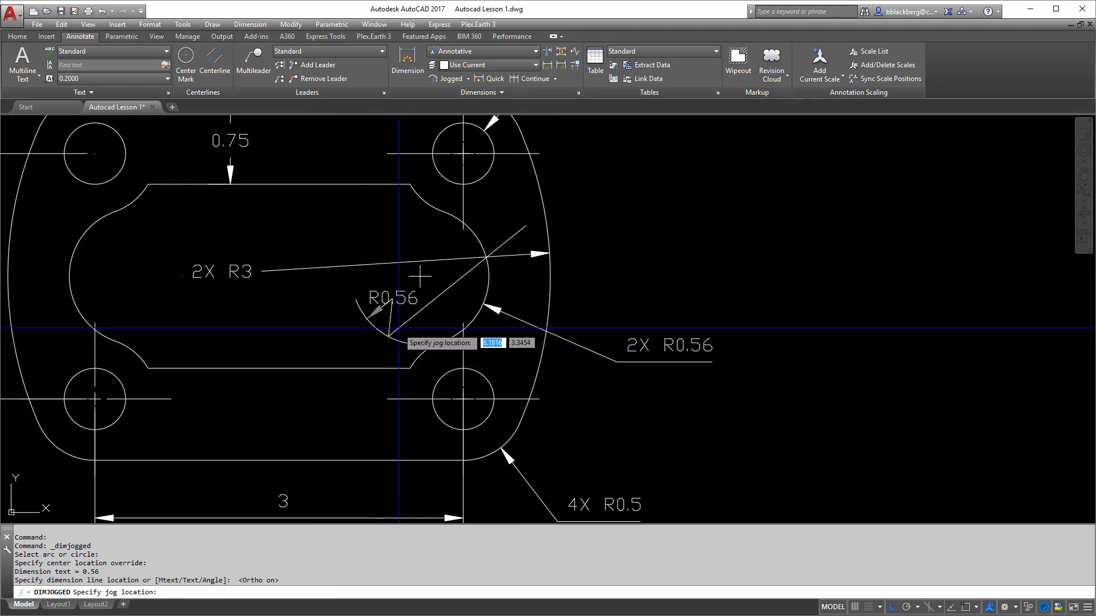
{"action": "key", "text": "Escape"}
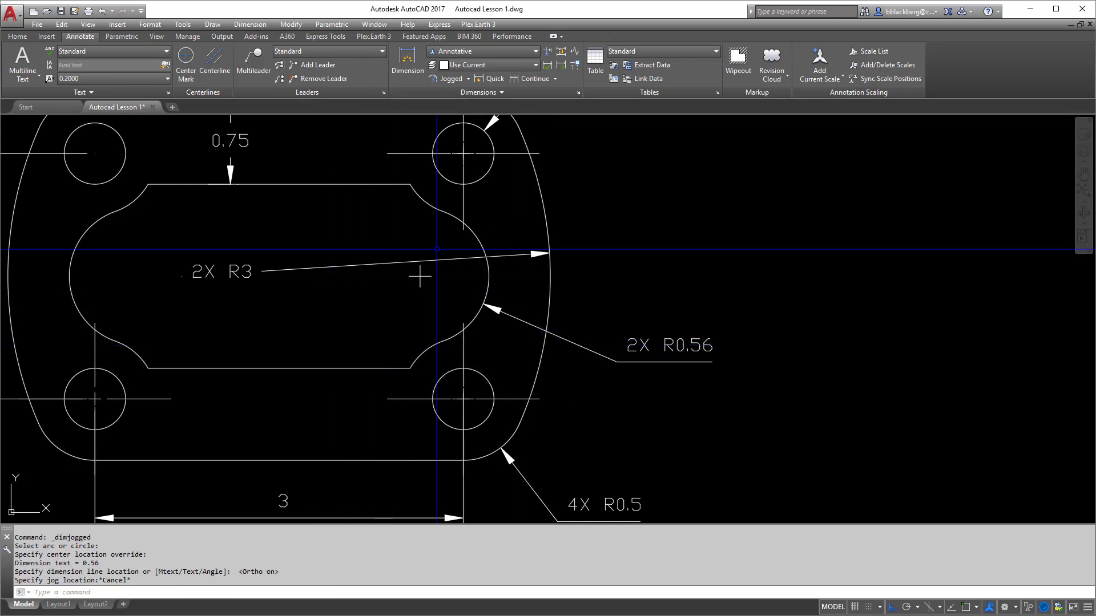
{"action": "left_click", "coordinate": [469, 79]}
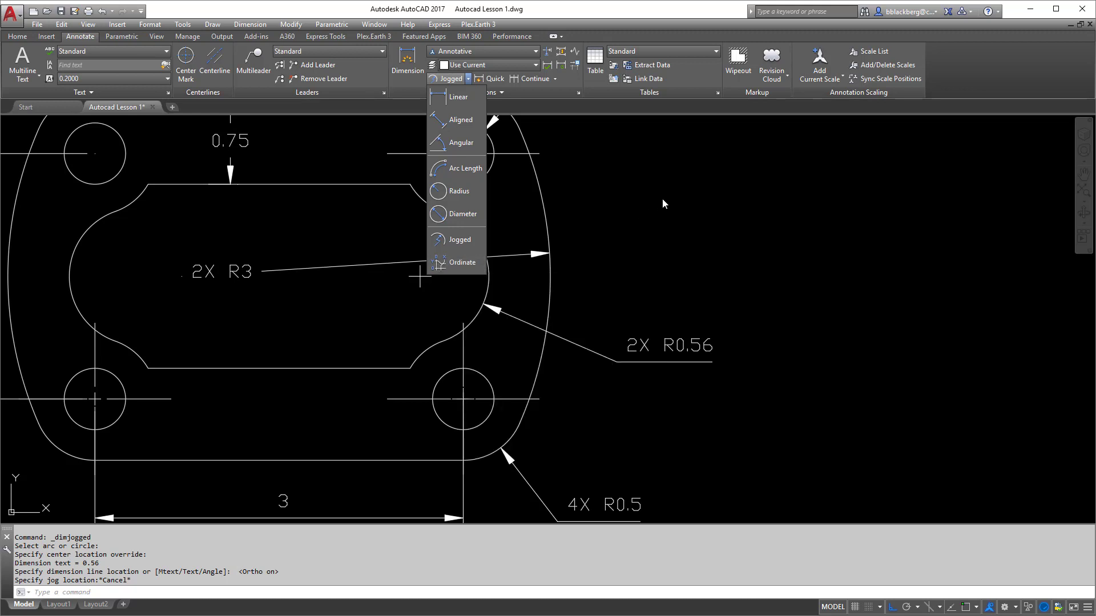
{"action": "scroll", "coordinate": [573, 287], "scroll_direction": "down", "scroll_amount": 4}
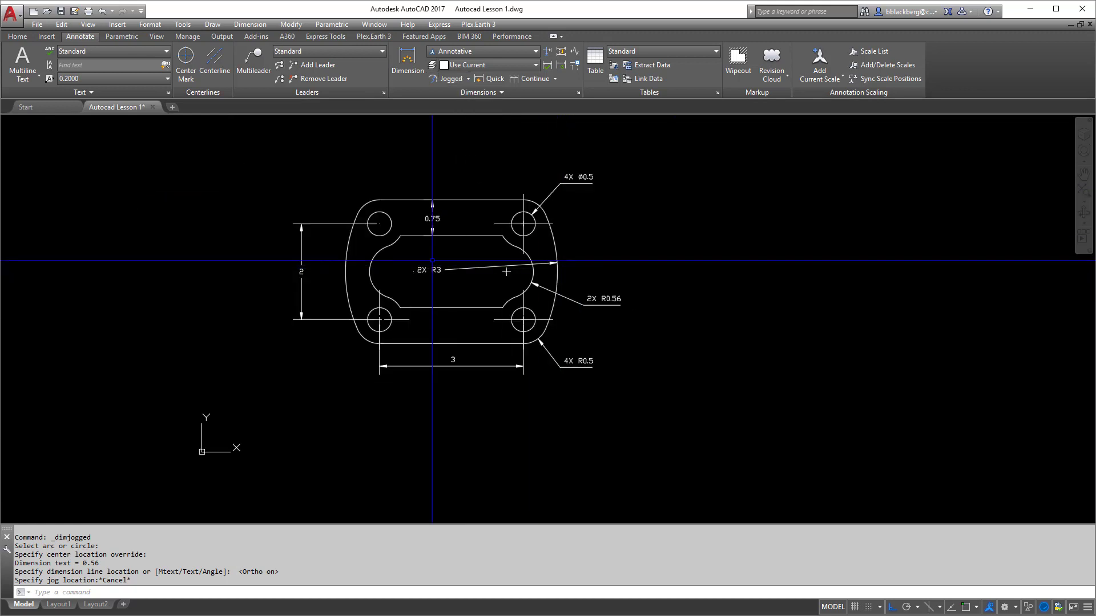
{"action": "mouse_move", "coordinate": [447, 266]}
{"action": "middle_mouse_down"}
{"action": "mouse_move", "coordinate": [591, 266]}
{"action": "mouse_move", "coordinate": [610, 289]}
{"action": "mouse_move", "coordinate": [605, 256]}
{"action": "middle_mouse_up"}
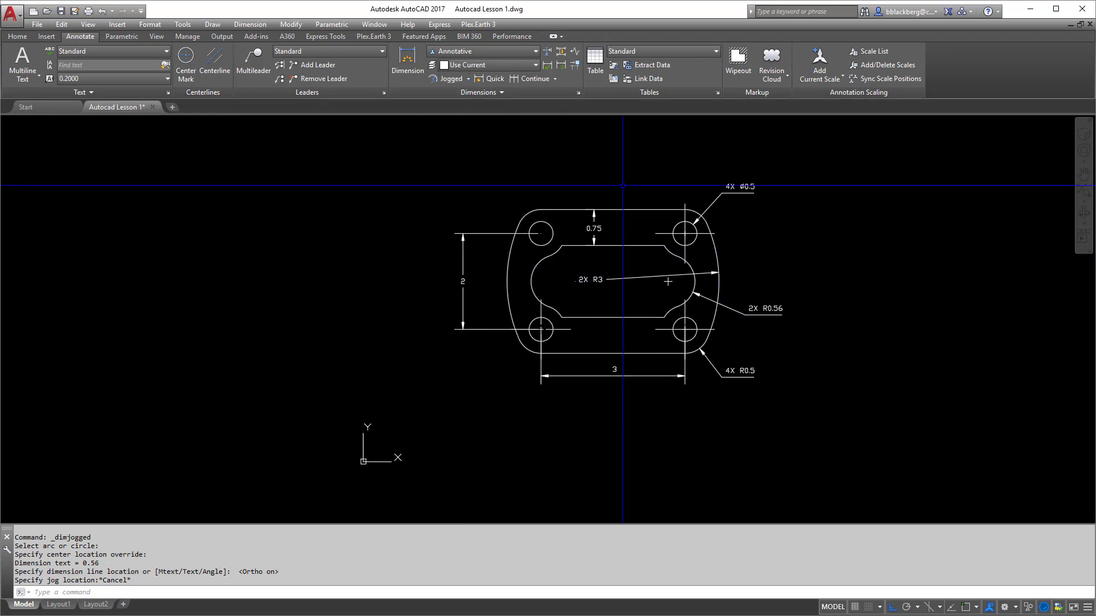
{"action": "left_click", "coordinate": [577, 96]}
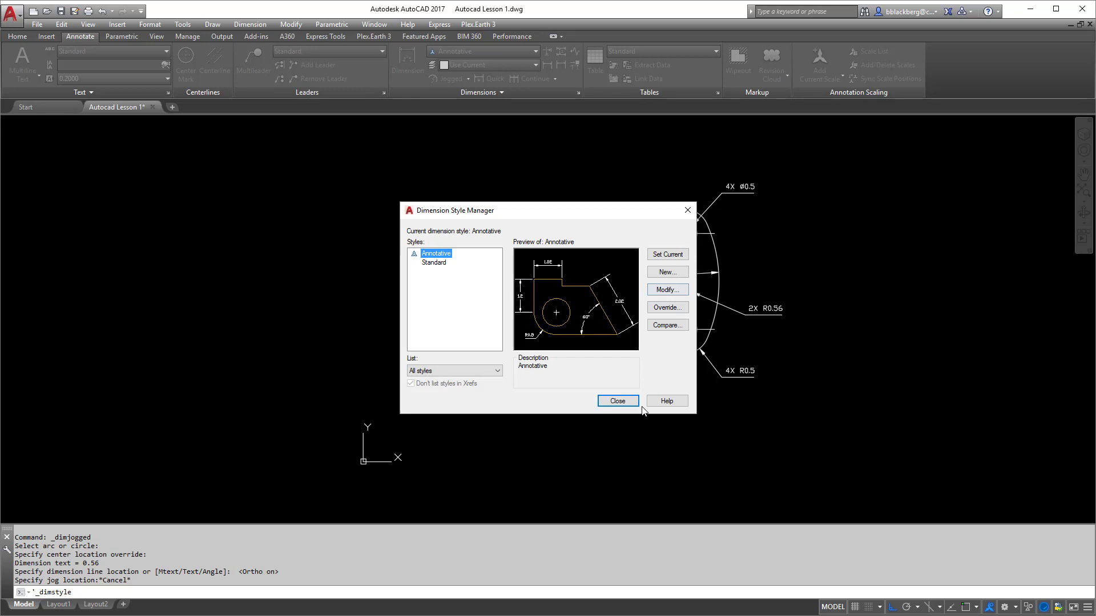
{"action": "left_click", "coordinate": [624, 401]}
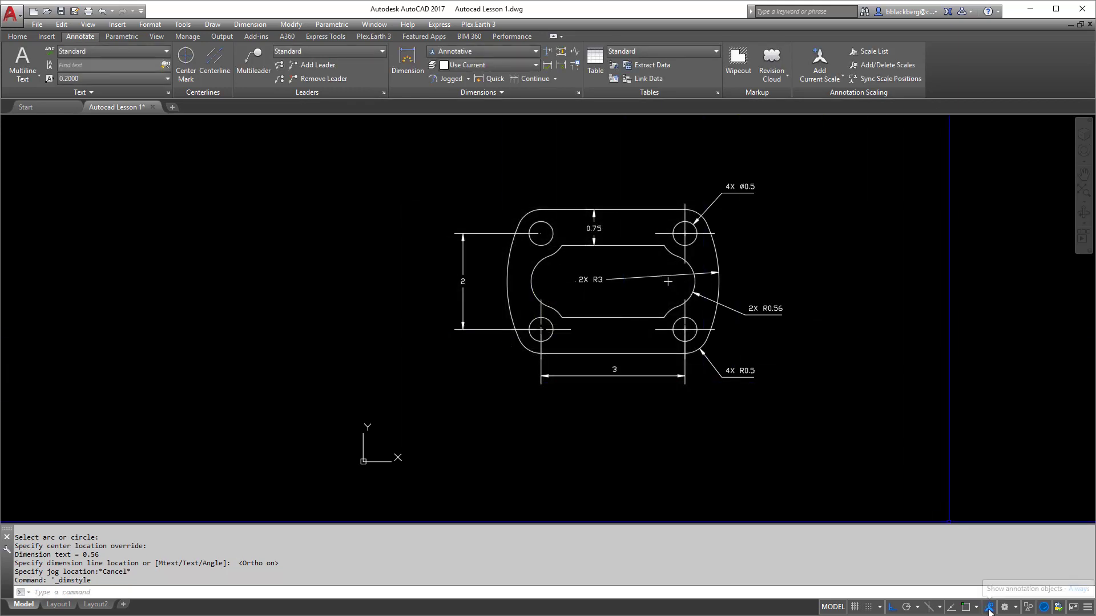
Toggle Show Annotation Objects off and on, and enable Annotation Scale on the status bar.
{"action": "middle_click_drag", "start_coordinate": [668, 282], "coordinate": [692, 302]}
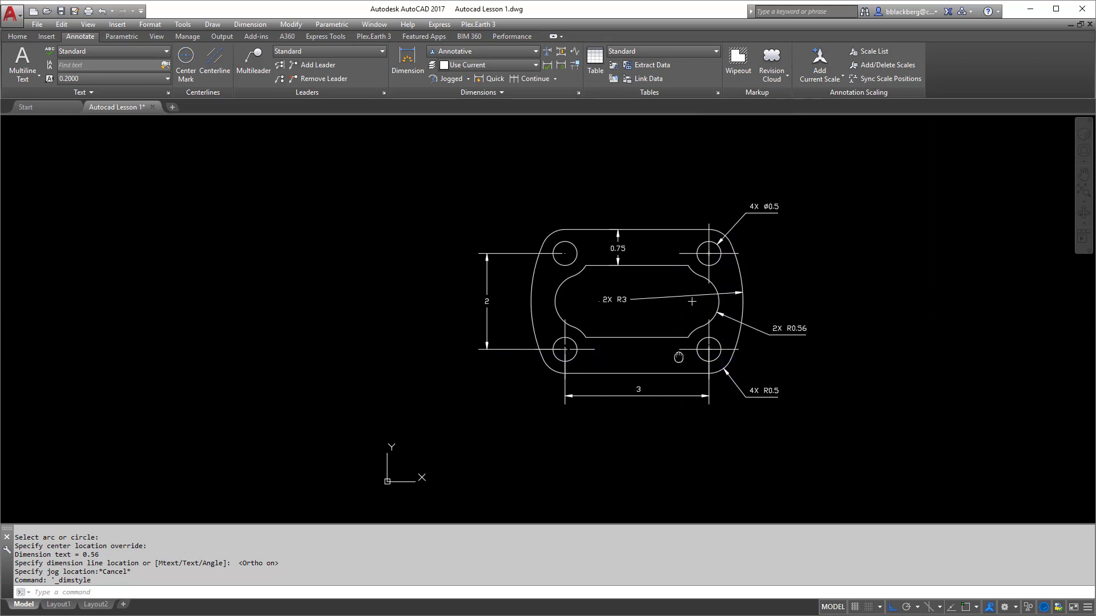
{"action": "left_click", "coordinate": [988, 608]}
{"action": "left_click", "coordinate": [989, 608]}
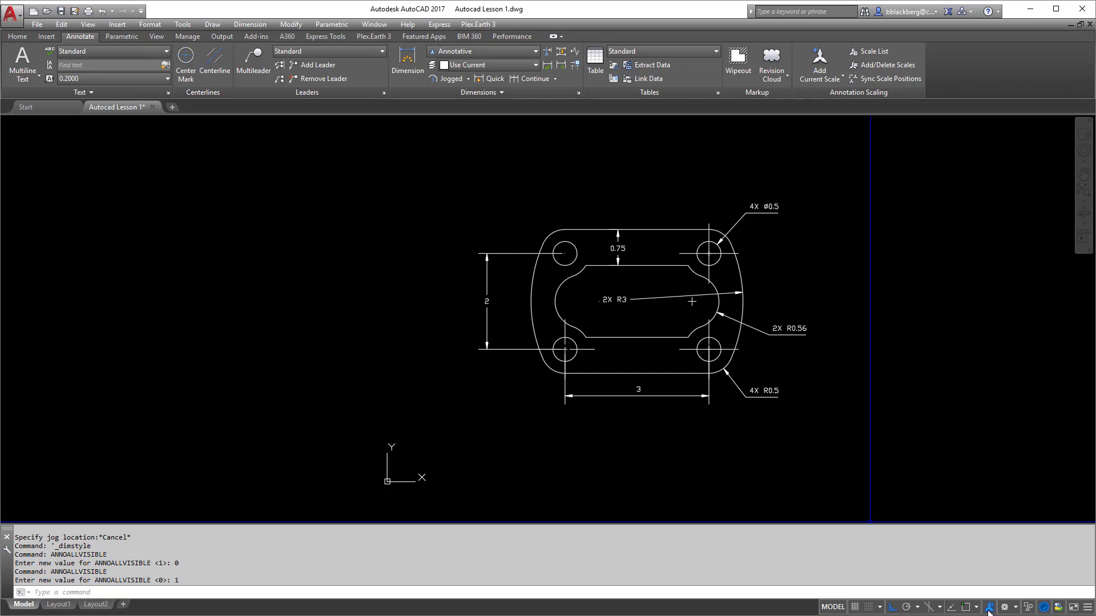
{"action": "left_click", "coordinate": [1087, 609]}
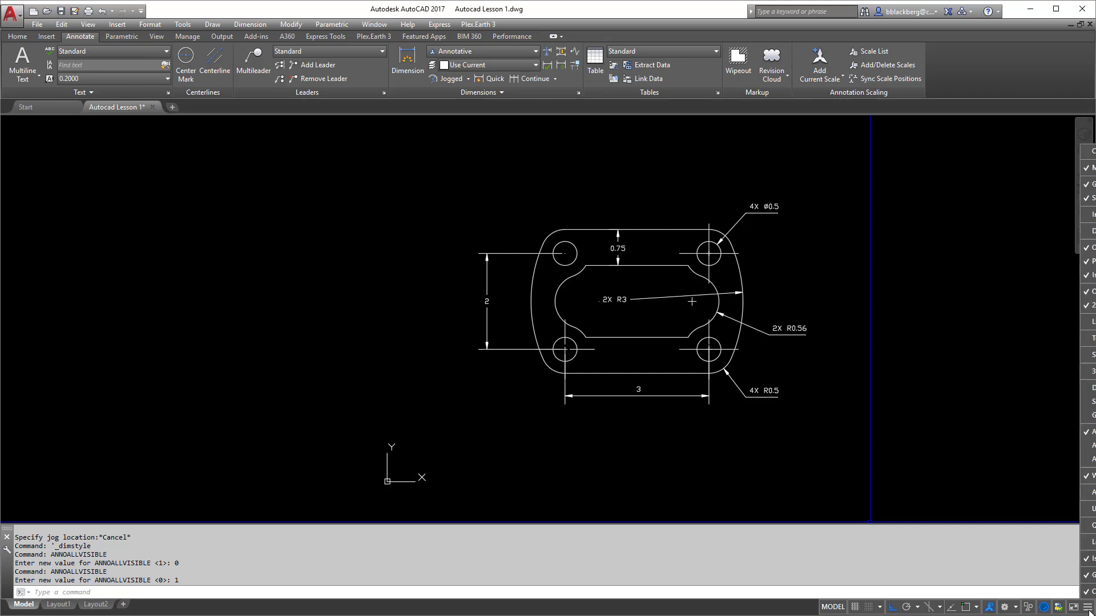
{"action": "left_click", "coordinate": [1087, 446]}
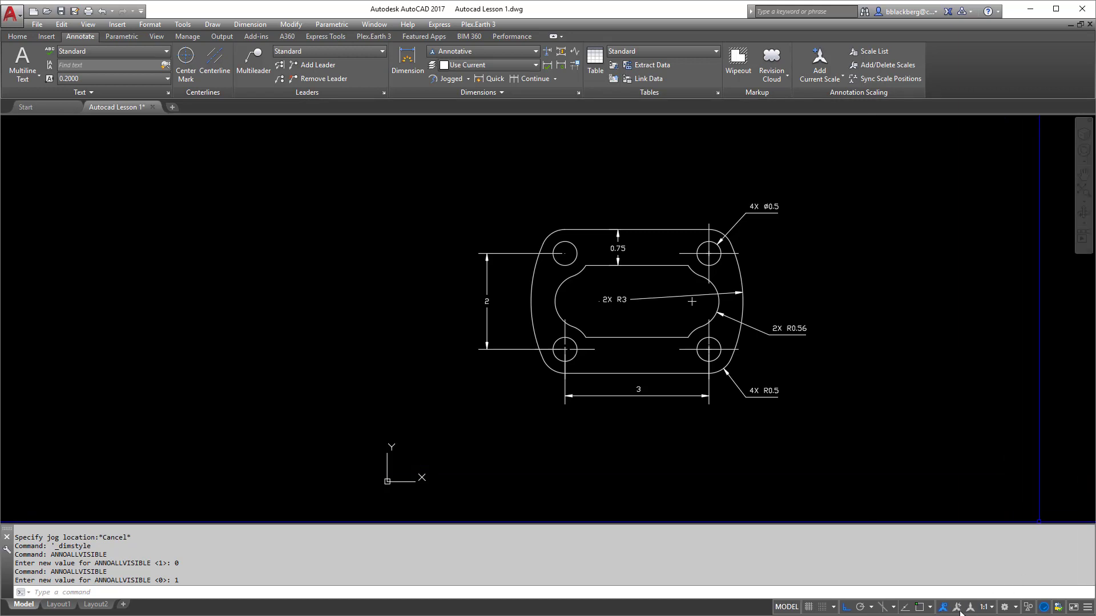
{"action": "left_click", "coordinate": [1088, 609]}
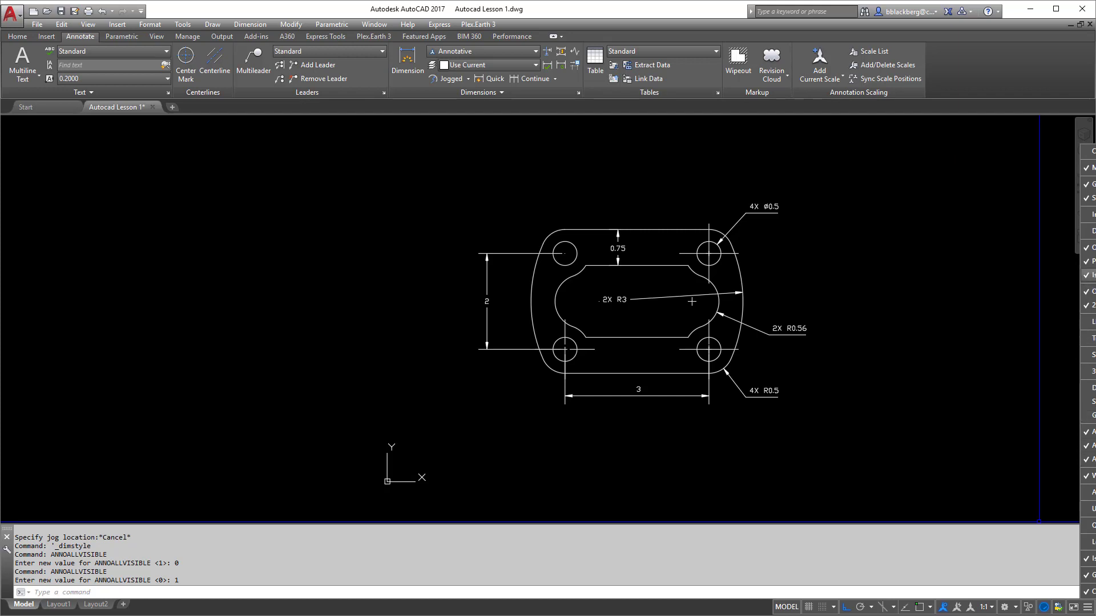
{"action": "left_click", "coordinate": [986, 460]}
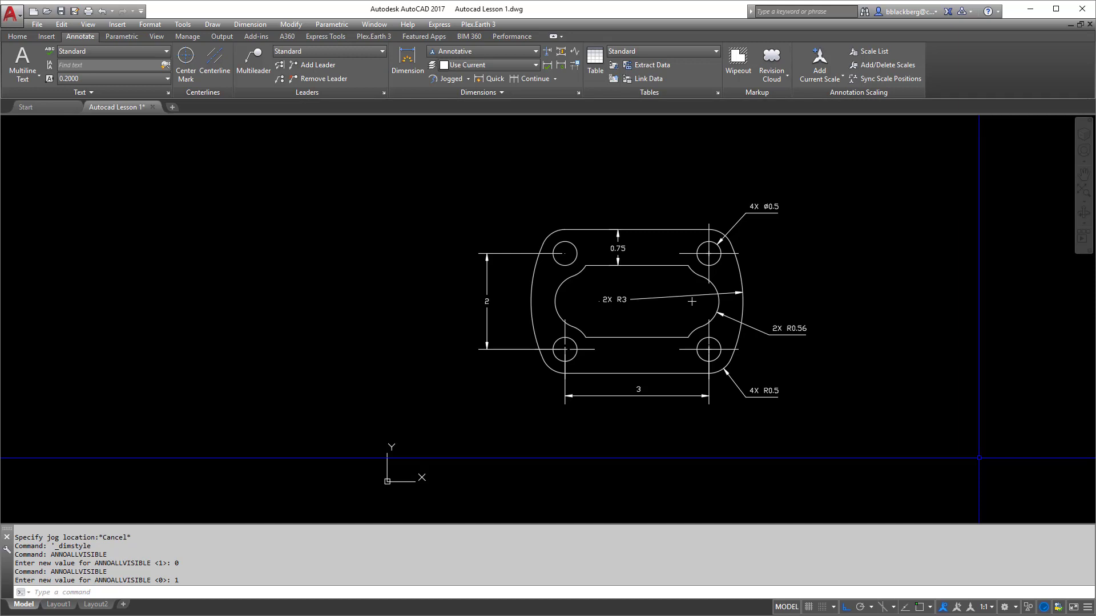
Set annotation scale to 6" = 1'-0" and toggle annotation visibility to see dimensions hide.
{"action": "left_click", "coordinate": [991, 610]}
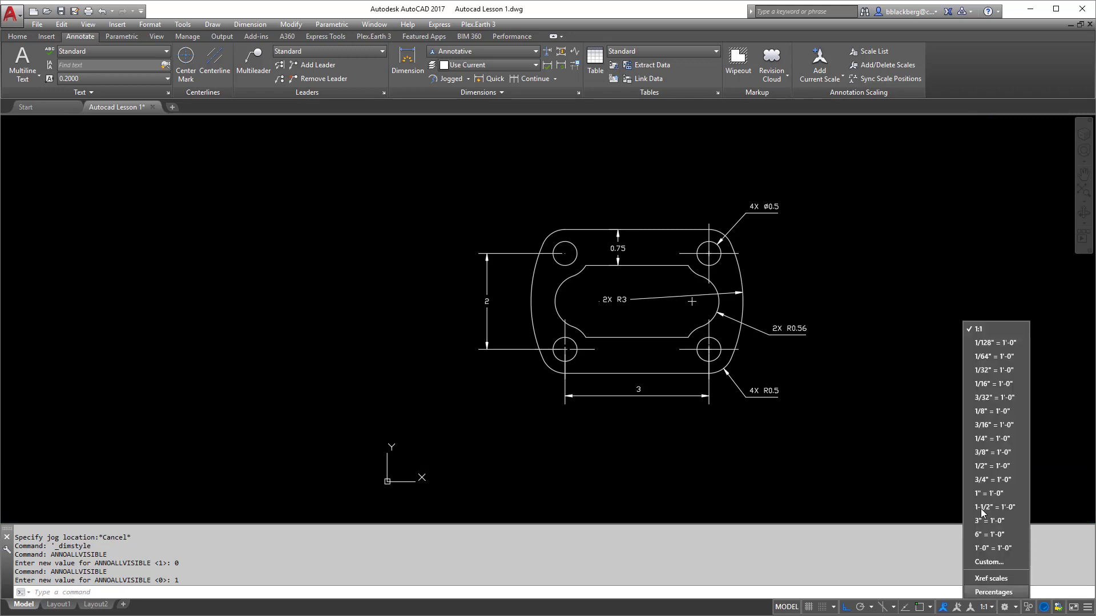
{"action": "left_click", "coordinate": [1003, 534]}
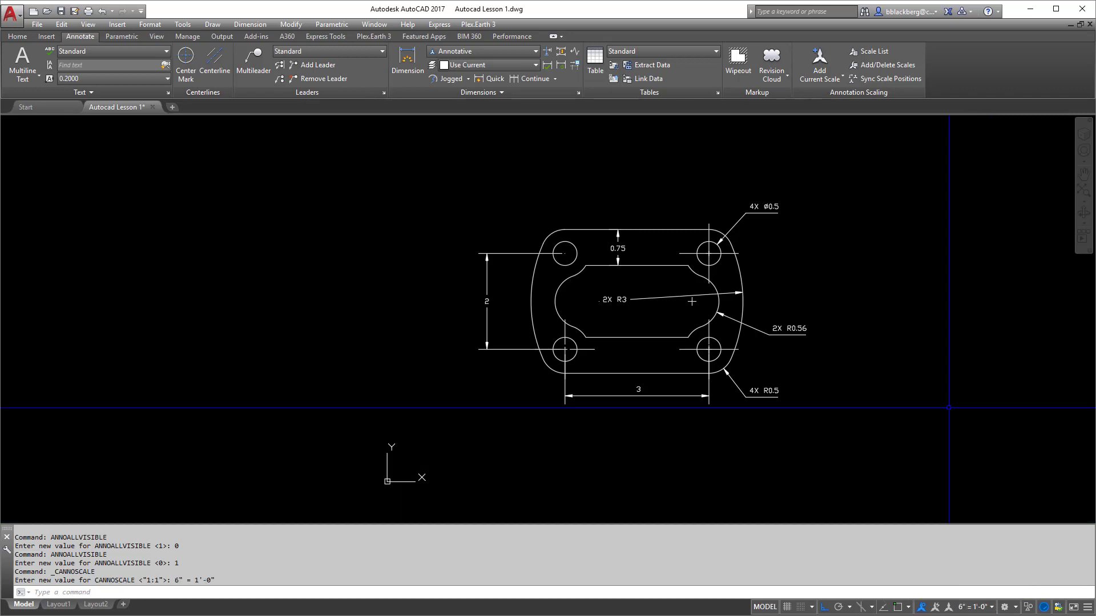
{"action": "left_click", "coordinate": [936, 606]}
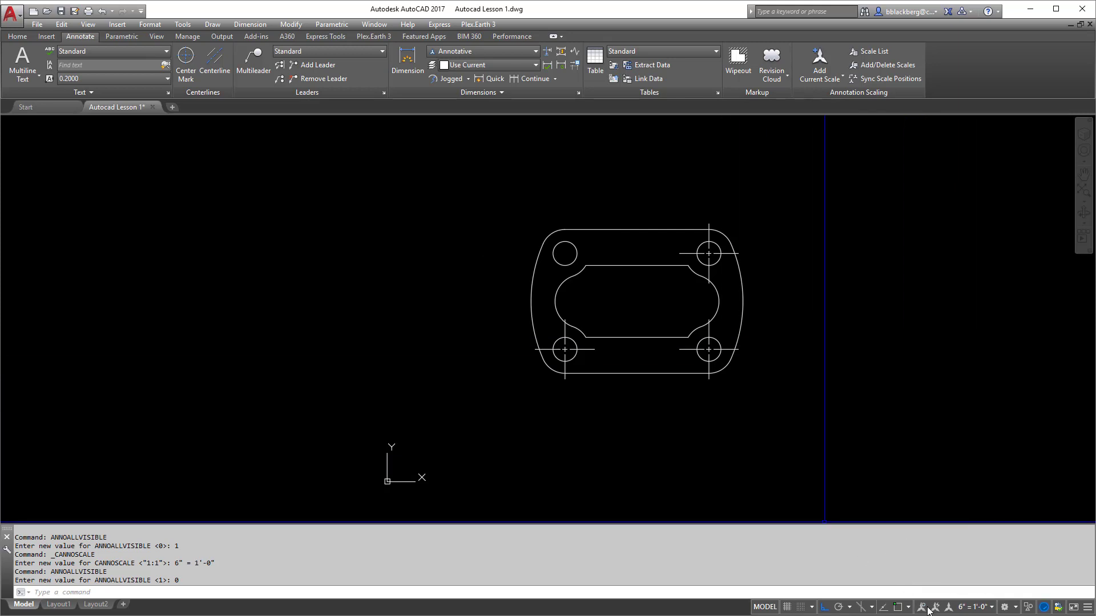
{"action": "left_click", "coordinate": [921, 607]}
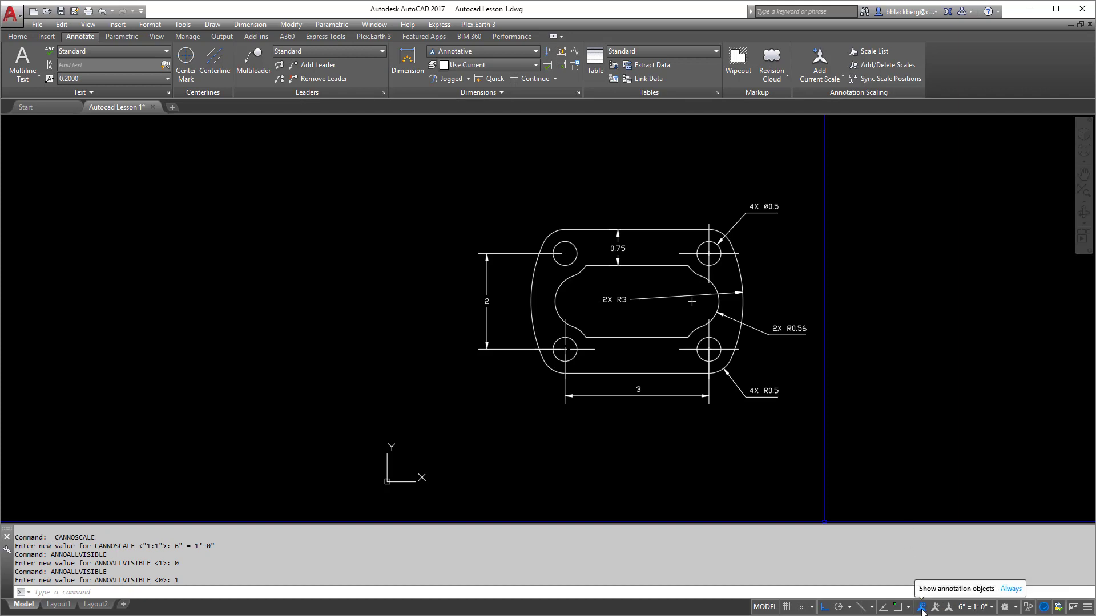
{"action": "left_click", "coordinate": [921, 608]}
{"action": "left_click", "coordinate": [921, 607]}
{"action": "left_click", "coordinate": [921, 608]}
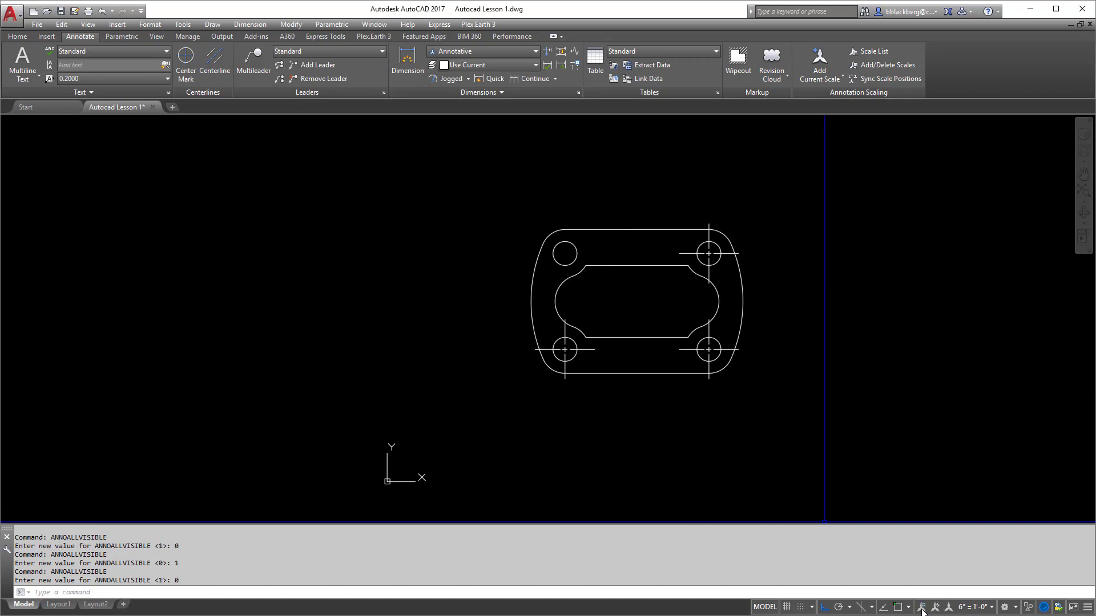
{"action": "left_click", "coordinate": [921, 607]}
Restore the 1:1 annotation scale and open the Custom scale list editor.
{"action": "left_click", "coordinate": [980, 609]}
{"action": "left_click", "coordinate": [965, 322]}
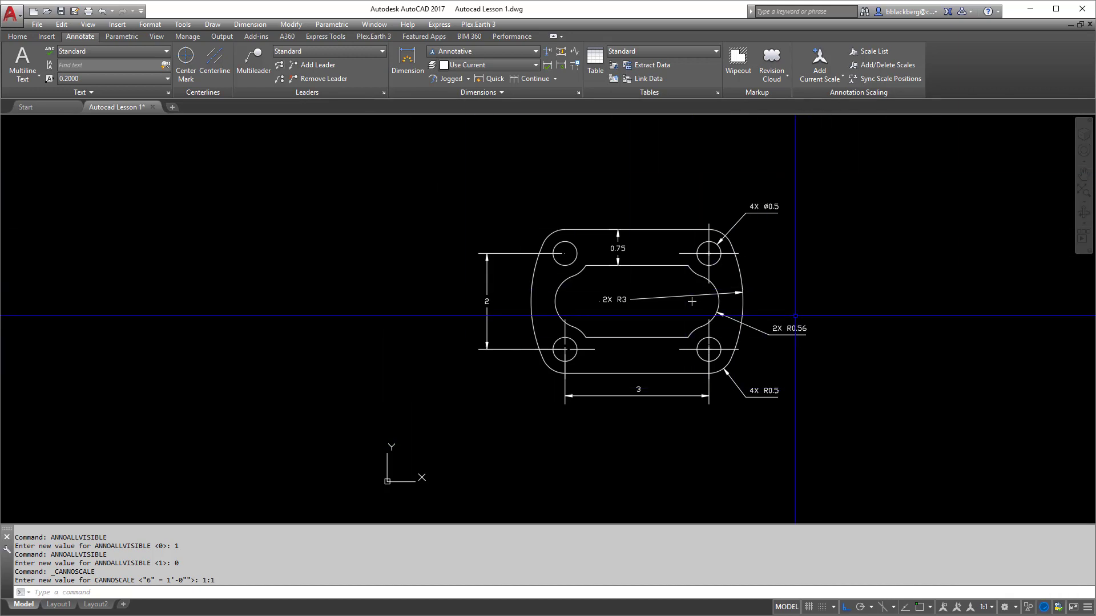
{"action": "left_click", "coordinate": [988, 609]}
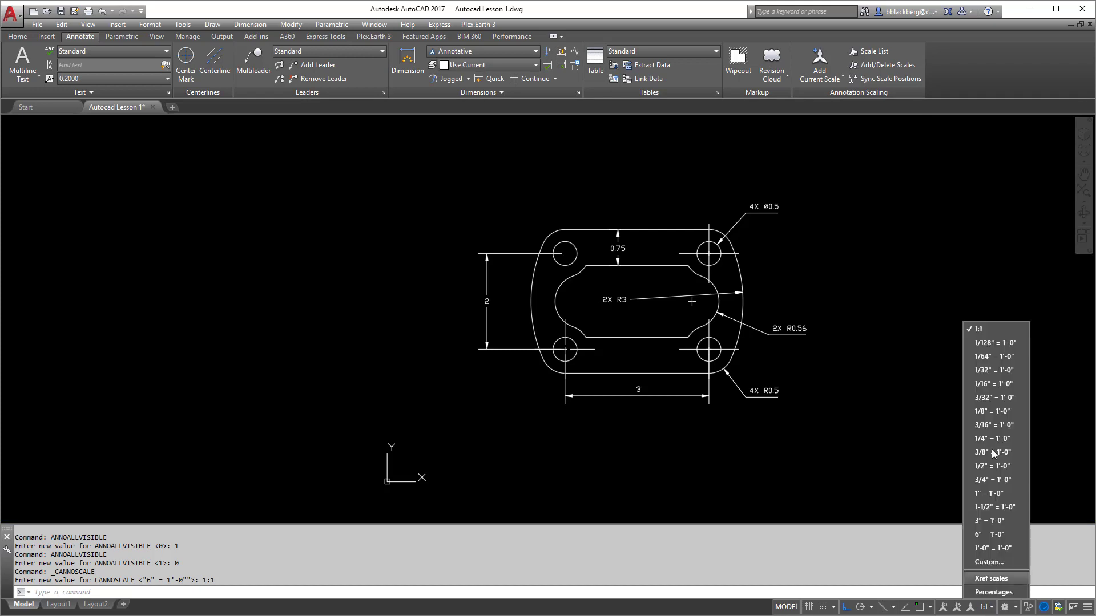
{"action": "left_click", "coordinate": [1008, 565]}
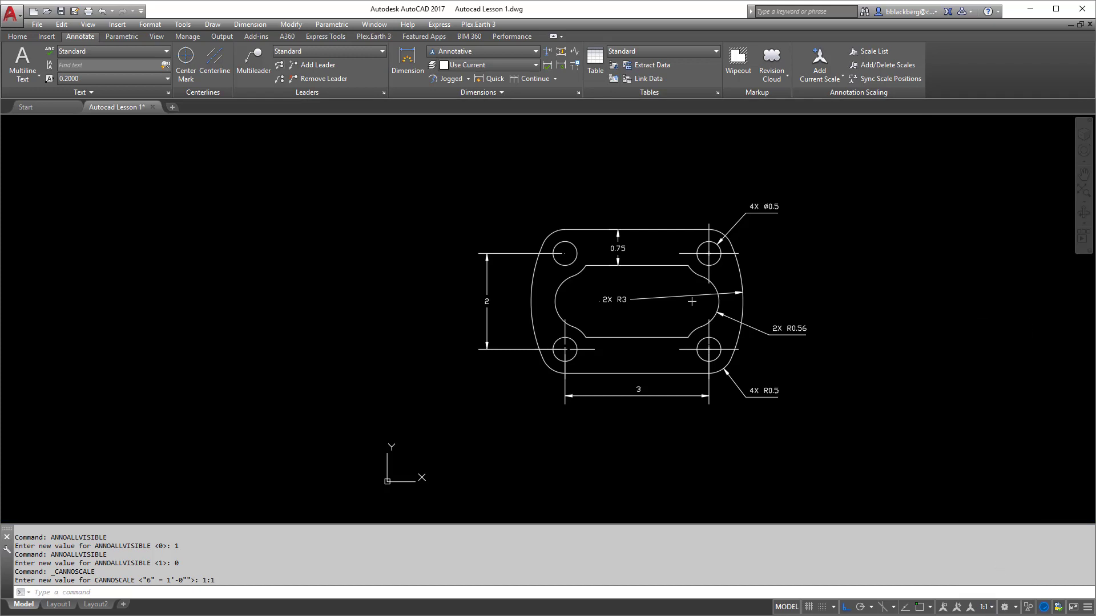
Add a 1:2 scale (1 paper unit = 2 drawing units) to the drawing's scale list.
{"action": "left_click", "coordinate": [609, 257]}
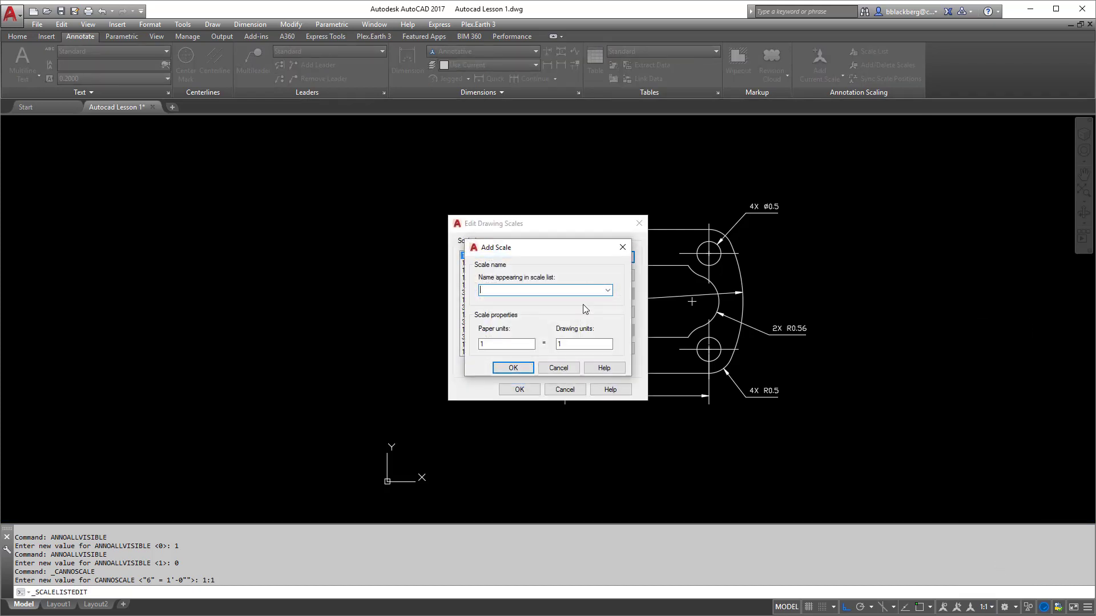
{"action": "left_click", "coordinate": [565, 344]}
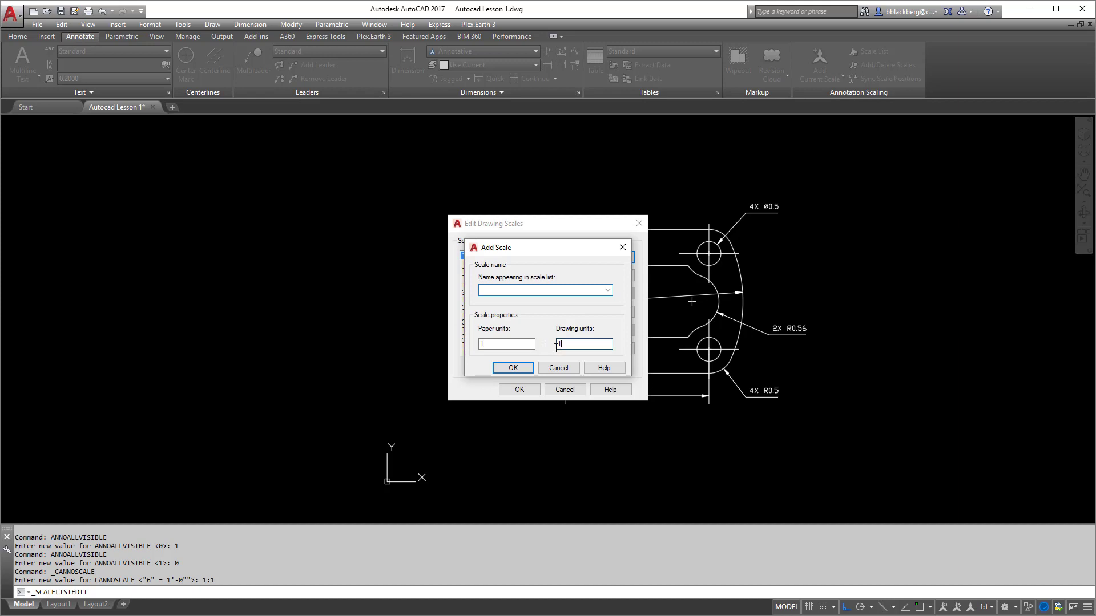
{"action": "left_click", "coordinate": [495, 291]}
{"action": "left_click", "coordinate": [512, 368]}
{"action": "left_click", "coordinate": [516, 390]}
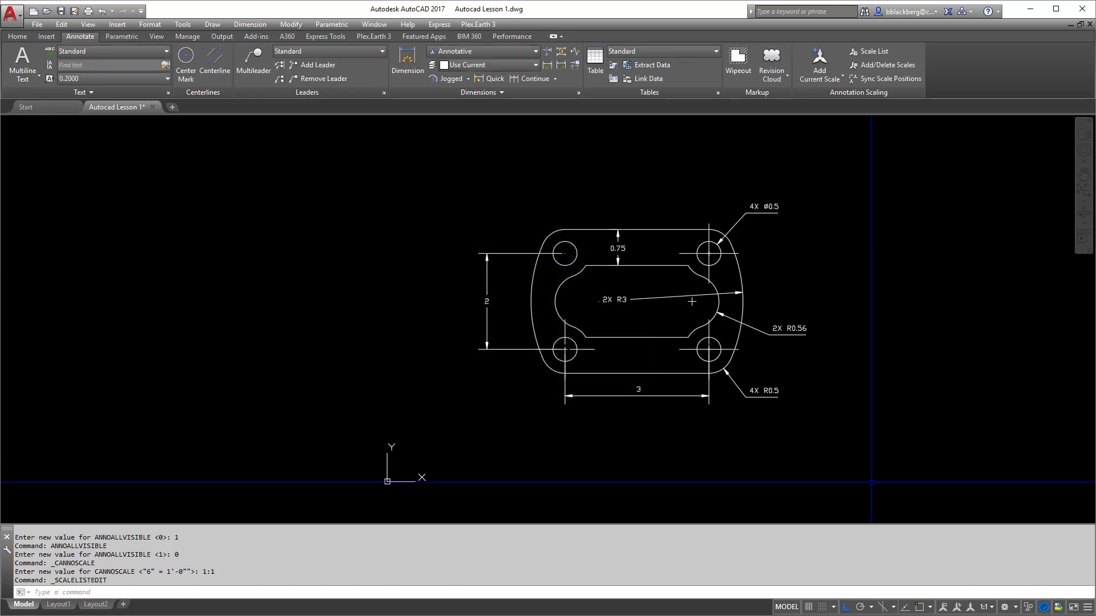
Try the 1:2 annotation scale, then return to 1:1.
{"action": "left_click", "coordinate": [987, 608]}
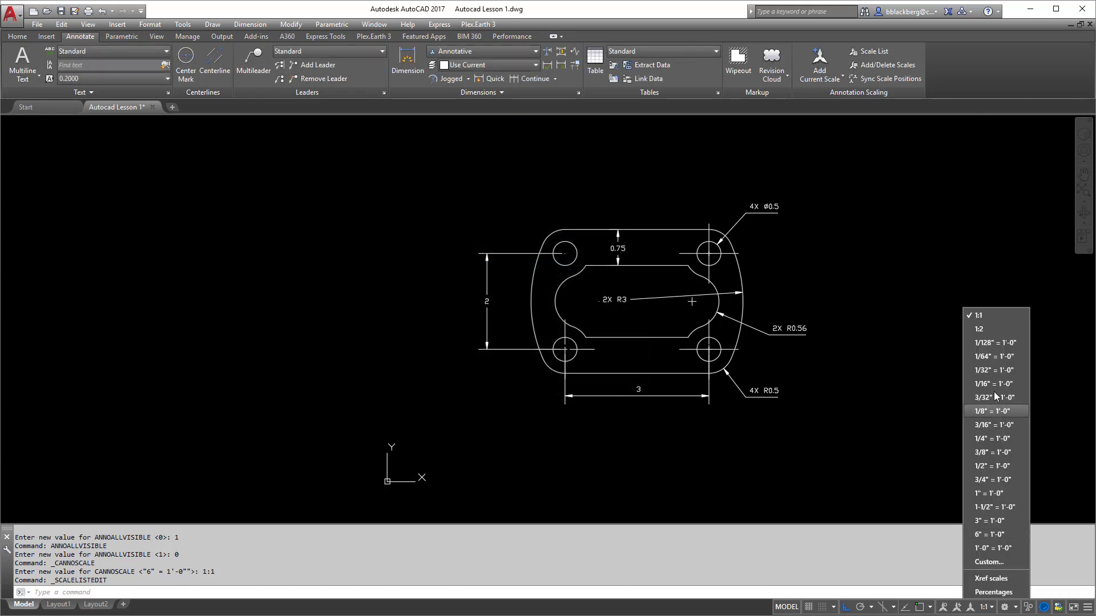
{"action": "left_click", "coordinate": [986, 330]}
{"action": "left_click", "coordinate": [993, 607]}
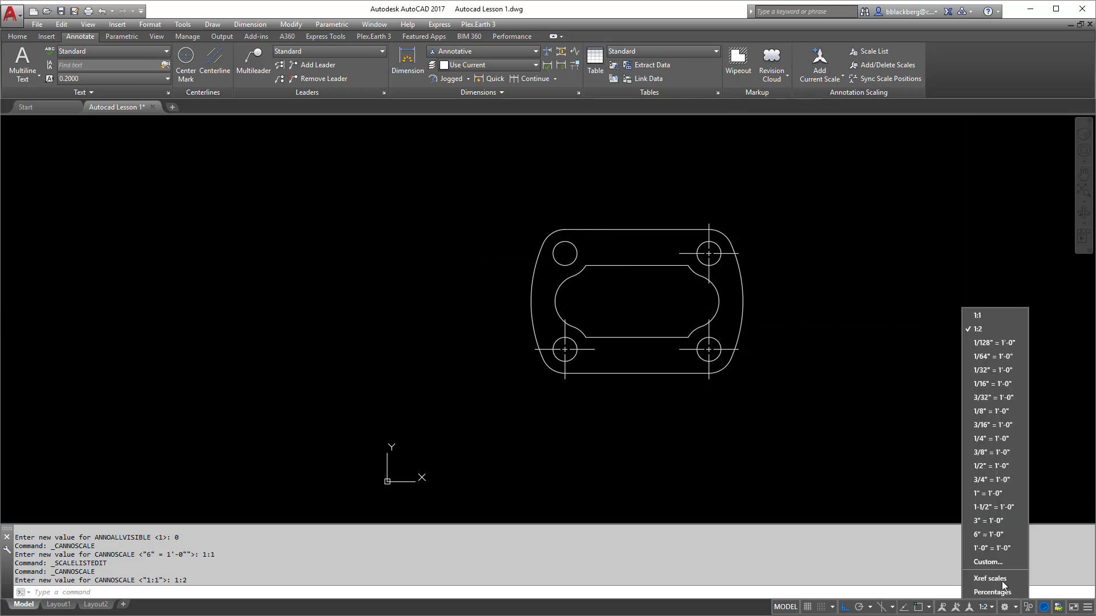
{"action": "left_click", "coordinate": [977, 318]}
Add the 1:2 annotative scale to the 2X R0.56 dimension through its Properties.
{"action": "left_click", "coordinate": [777, 329]}
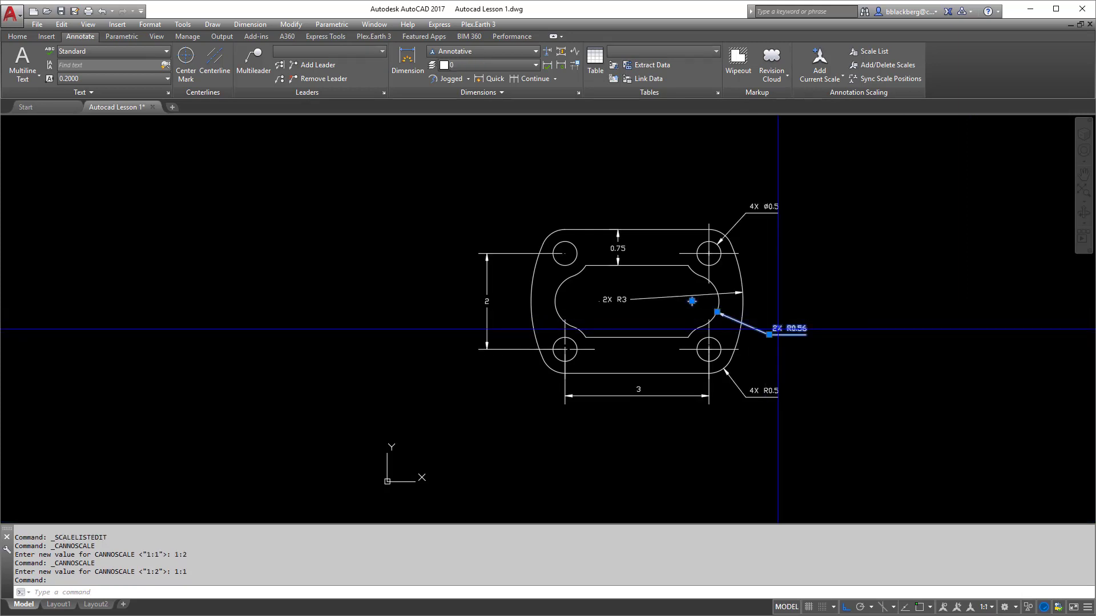
{"action": "right_click", "coordinate": [778, 330]}
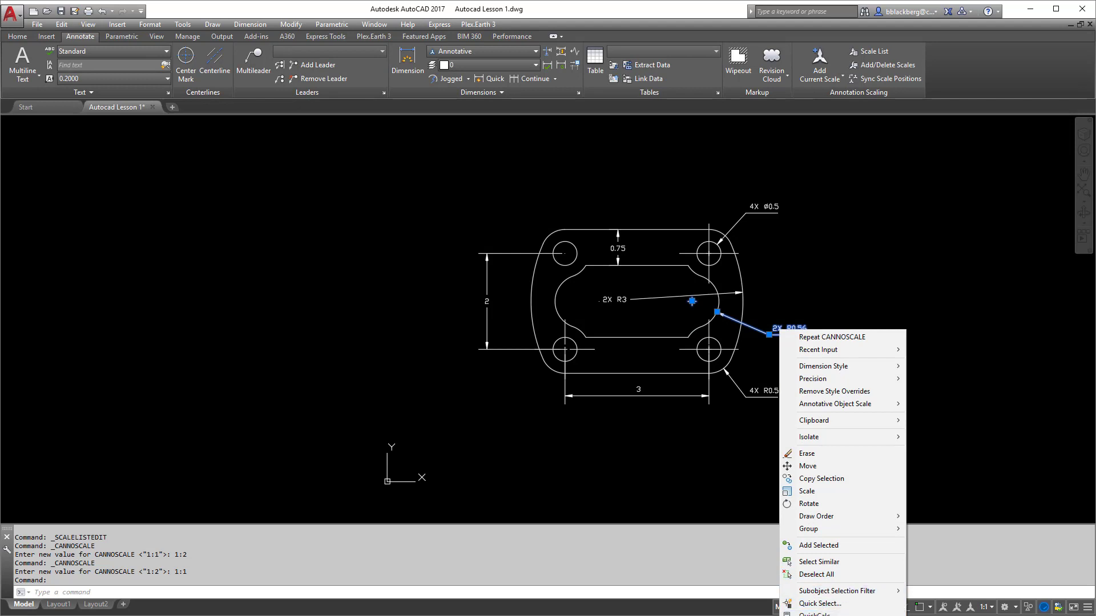
{"action": "left_click", "coordinate": [819, 615]}
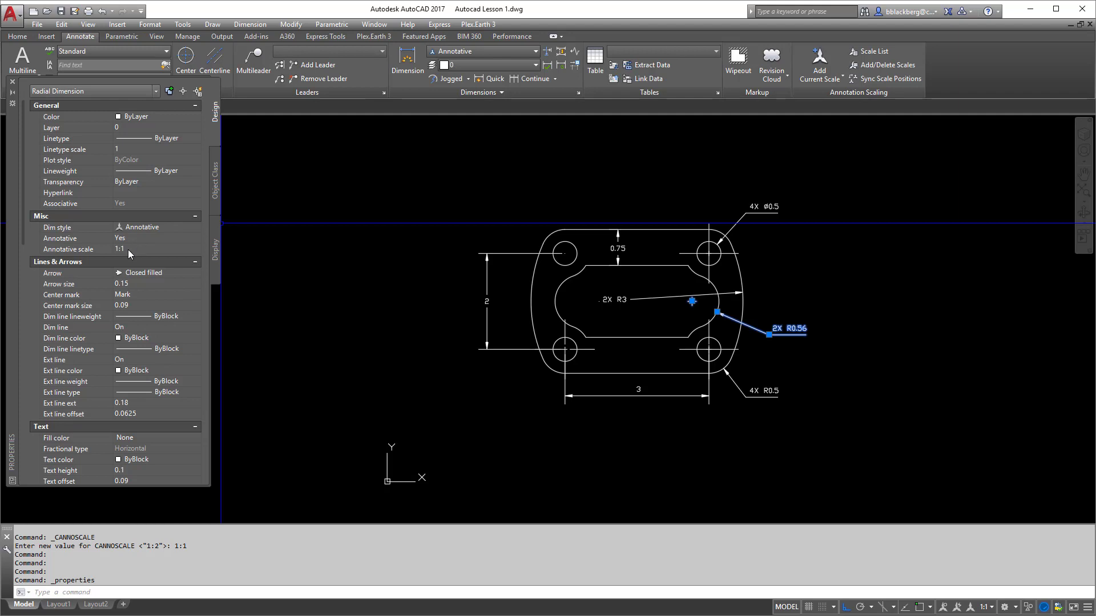
{"action": "left_click", "coordinate": [187, 249]}
{"action": "left_click", "coordinate": [194, 250]}
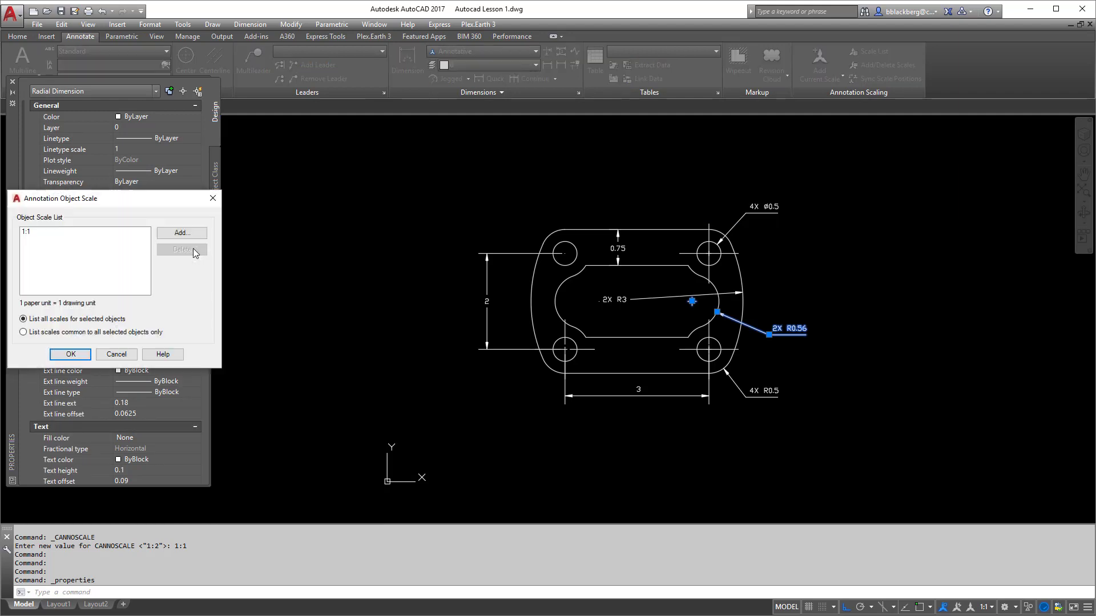
{"action": "left_click", "coordinate": [177, 234]}
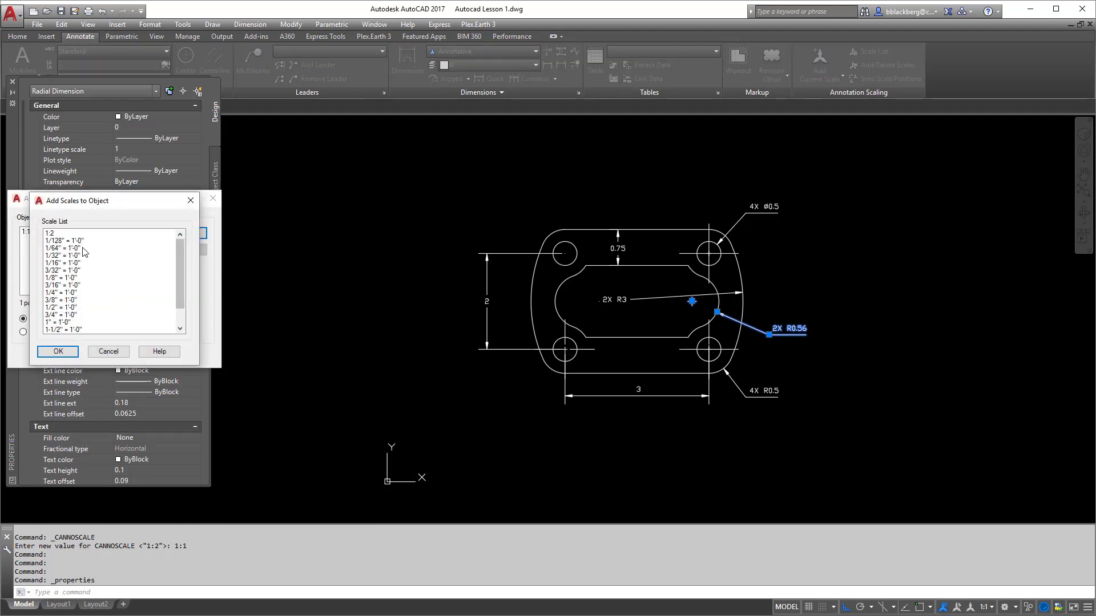
{"action": "left_click", "coordinate": [54, 233]}
{"action": "left_click", "coordinate": [58, 351]}
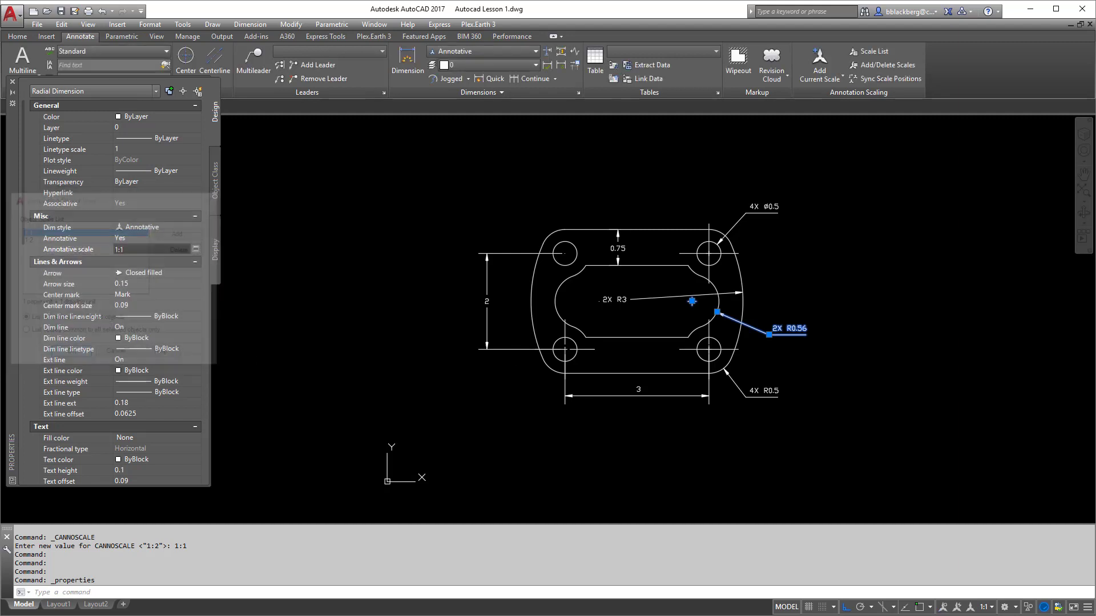
{"action": "scroll", "coordinate": [691, 301], "scroll_direction": "up", "scroll_amount": 4}
{"action": "scroll", "coordinate": [518, 249], "scroll_direction": "down", "scroll_amount": 2}
{"action": "scroll", "coordinate": [677, 269], "scroll_direction": "up", "scroll_amount": 2}
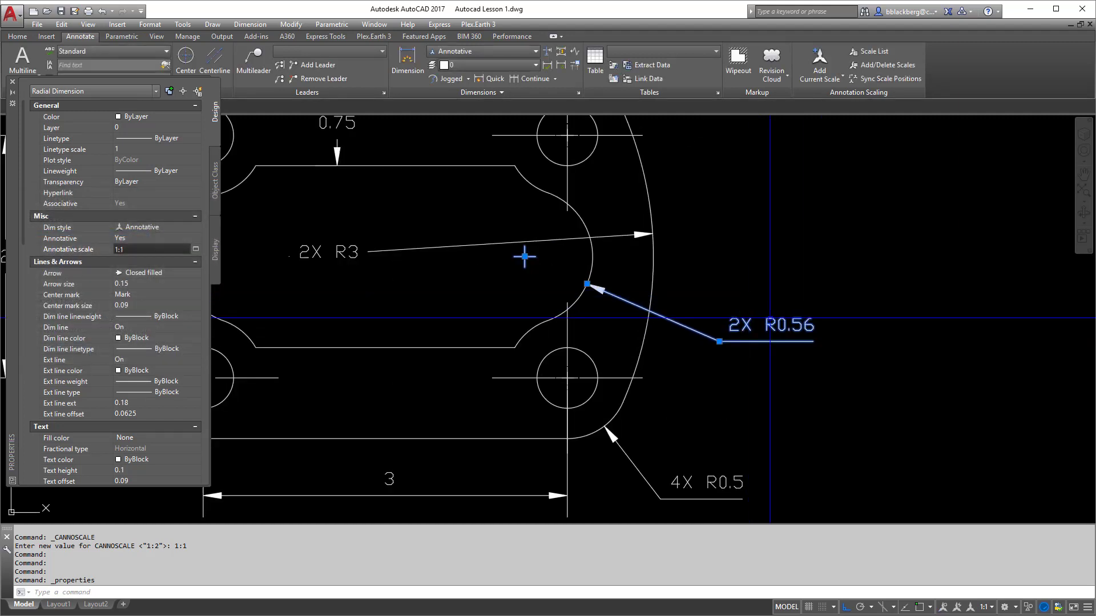
{"action": "left_click", "coordinate": [990, 608]}
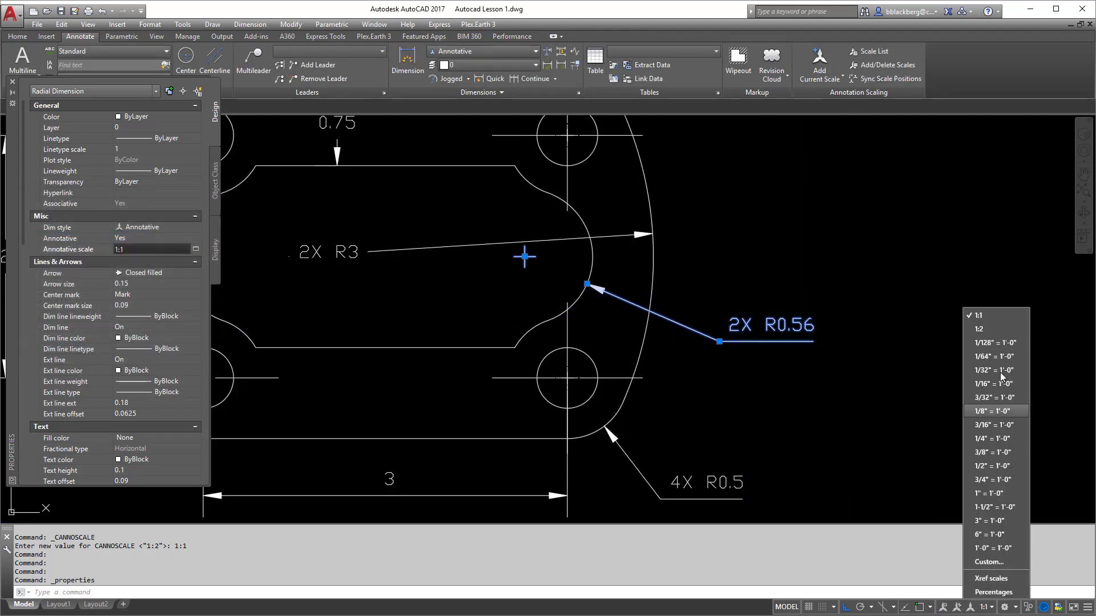
Switch the annotation scale to 1:2, then back to 1:1.
{"action": "left_click", "coordinate": [988, 335]}
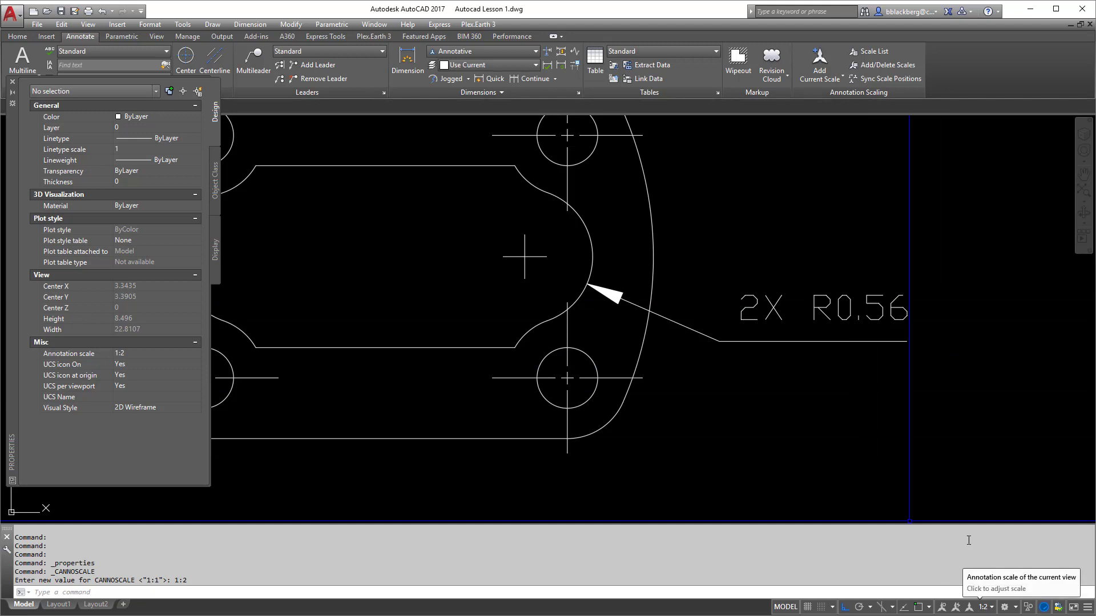
{"action": "left_click", "coordinate": [993, 607]}
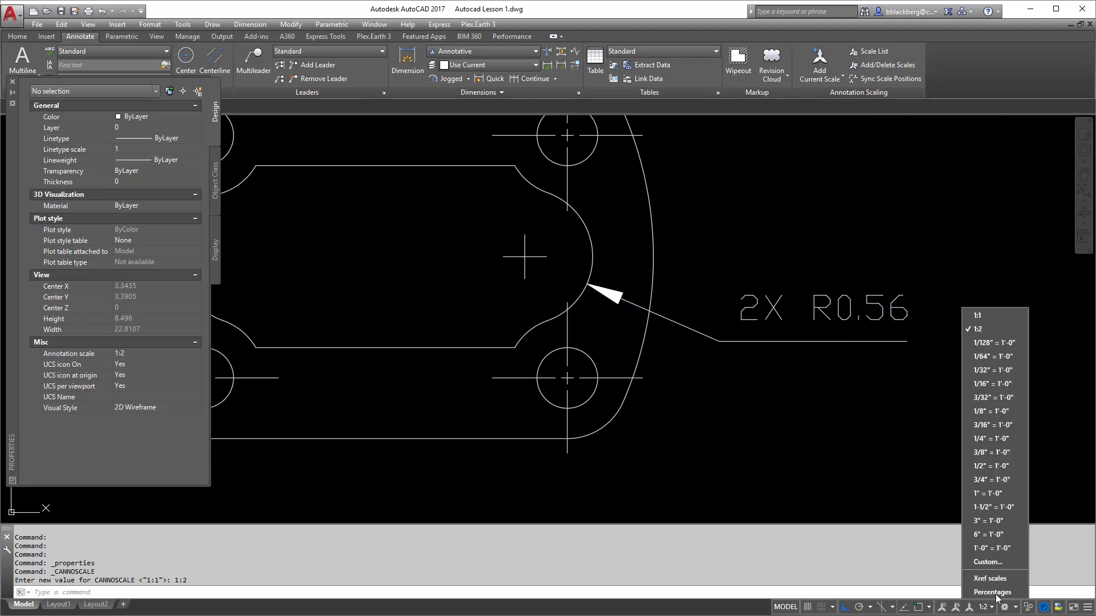
{"action": "left_click", "coordinate": [990, 321]}
{"action": "scroll", "coordinate": [524, 257], "scroll_direction": "down", "scroll_amount": 2}
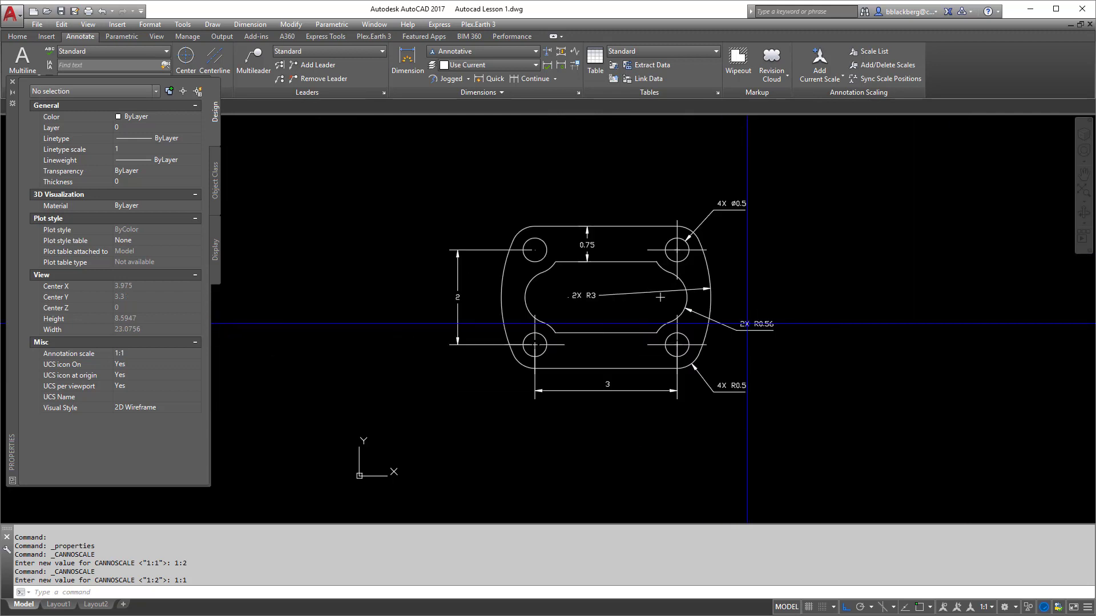
Remove the 1:1 scale from the 2X R0.56 dimension, leaving only 1:2.
{"action": "left_click", "coordinate": [747, 323]}
{"action": "left_click", "coordinate": [702, 285]}
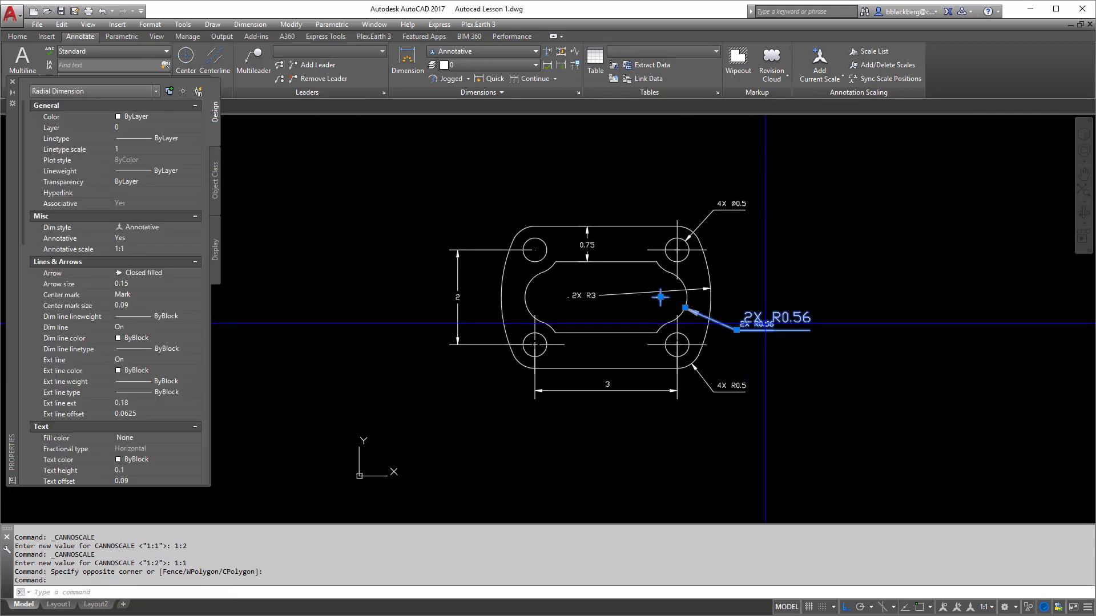
{"action": "left_click", "coordinate": [155, 253]}
{"action": "left_click", "coordinate": [196, 251]}
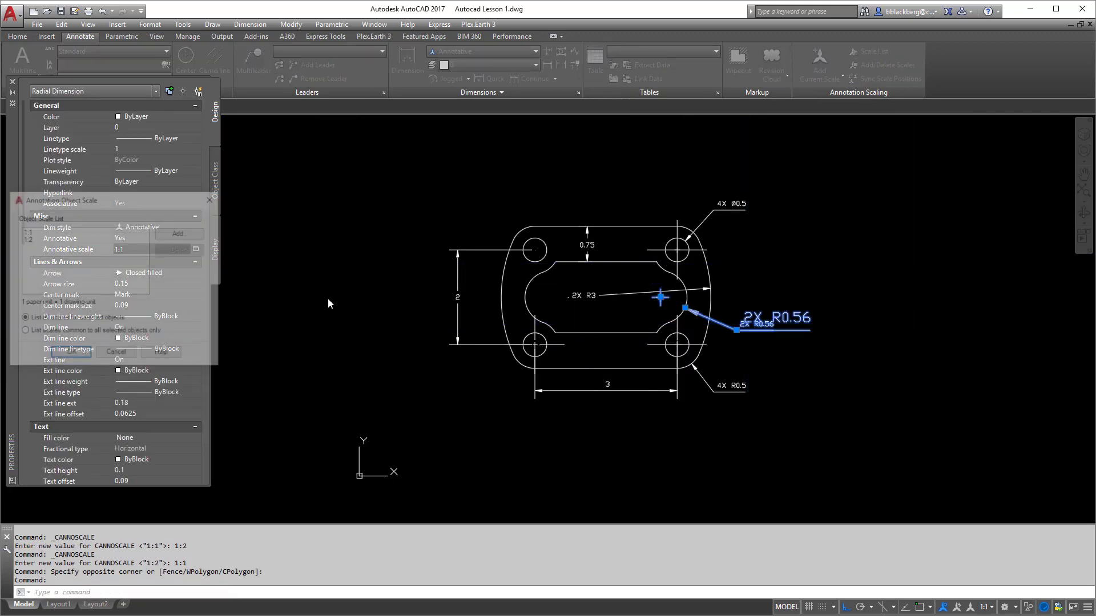
{"action": "left_click", "coordinate": [165, 250]}
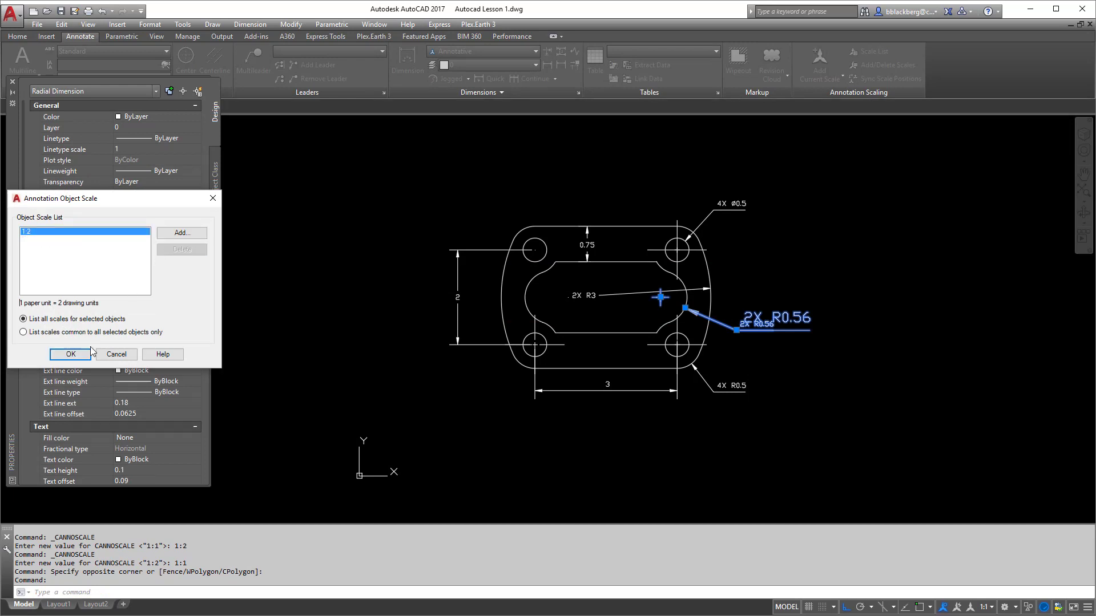
{"action": "left_click", "coordinate": [86, 353]}
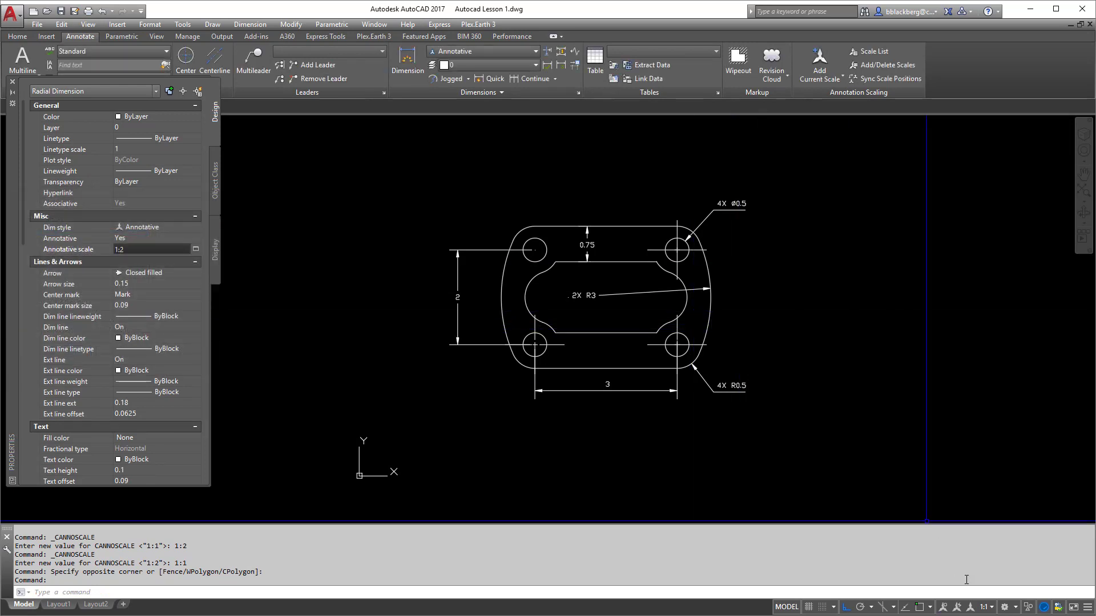
Check the dimension appears at 1:2 and hides when returning to 1:1.
{"action": "left_click", "coordinate": [989, 610]}
{"action": "left_click", "coordinate": [987, 332]}
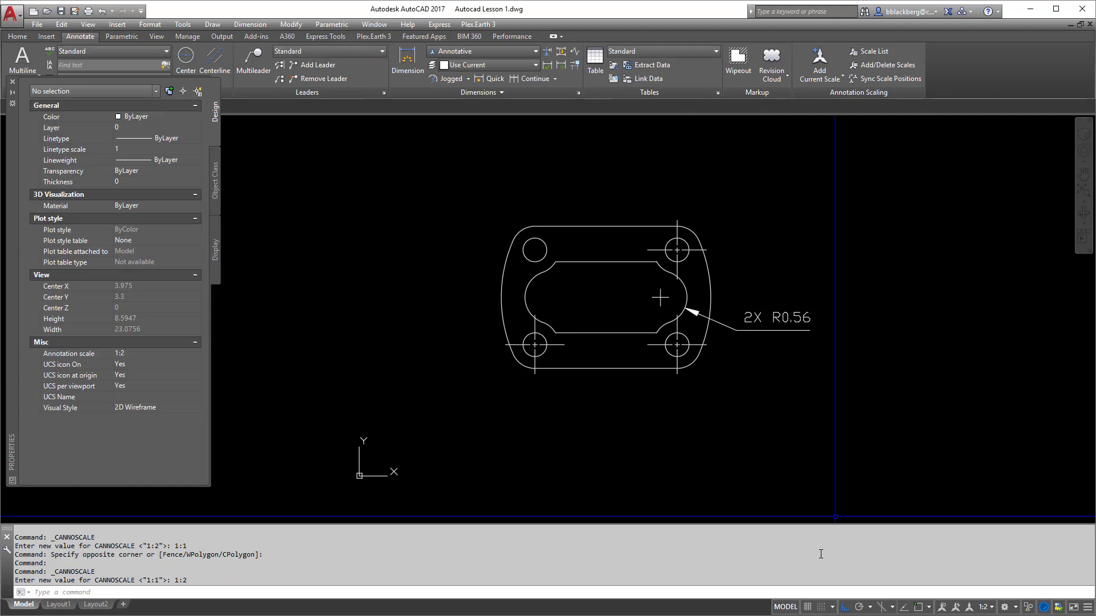
{"action": "left_click", "coordinate": [983, 607]}
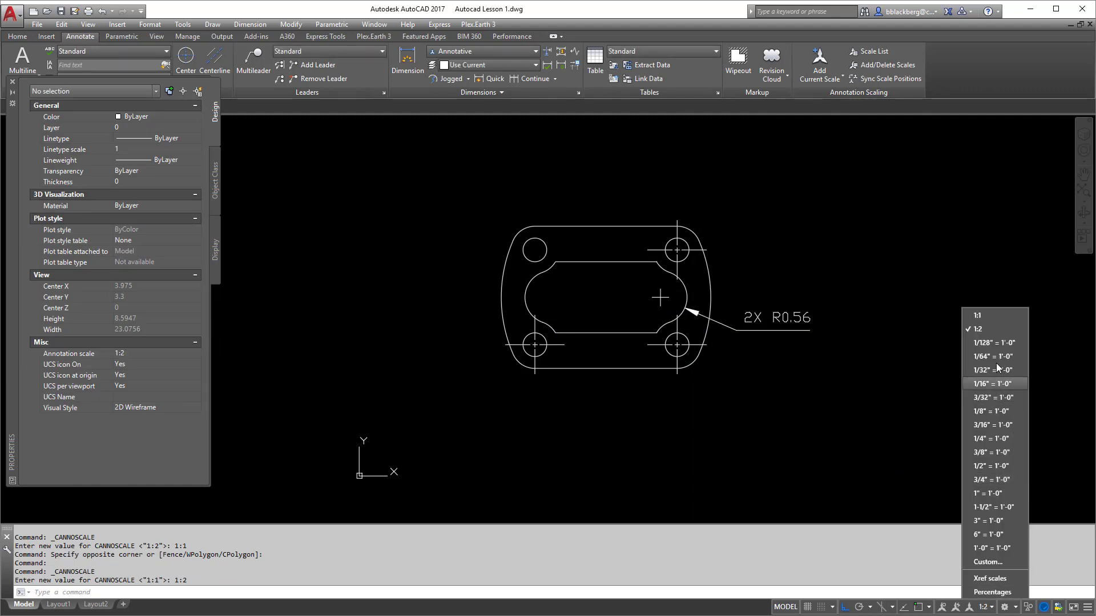
{"action": "left_click", "coordinate": [987, 319]}
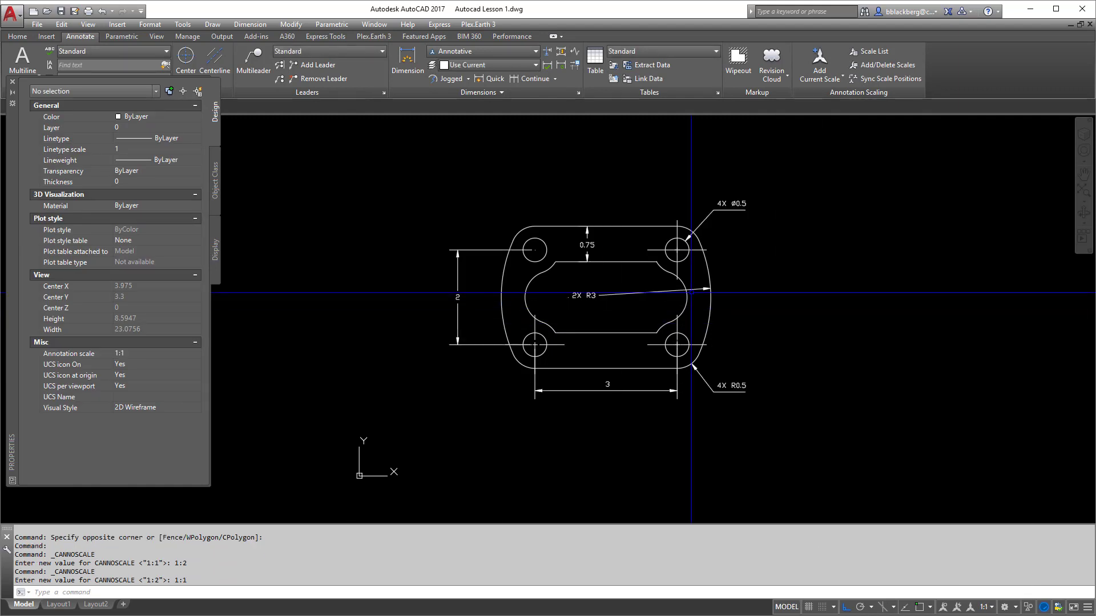
Undo the scale removal to restore the 2X R0.56 dimension, then select it.
{"action": "type", "text": "u"}
{"action": "key", "text": "Return"}
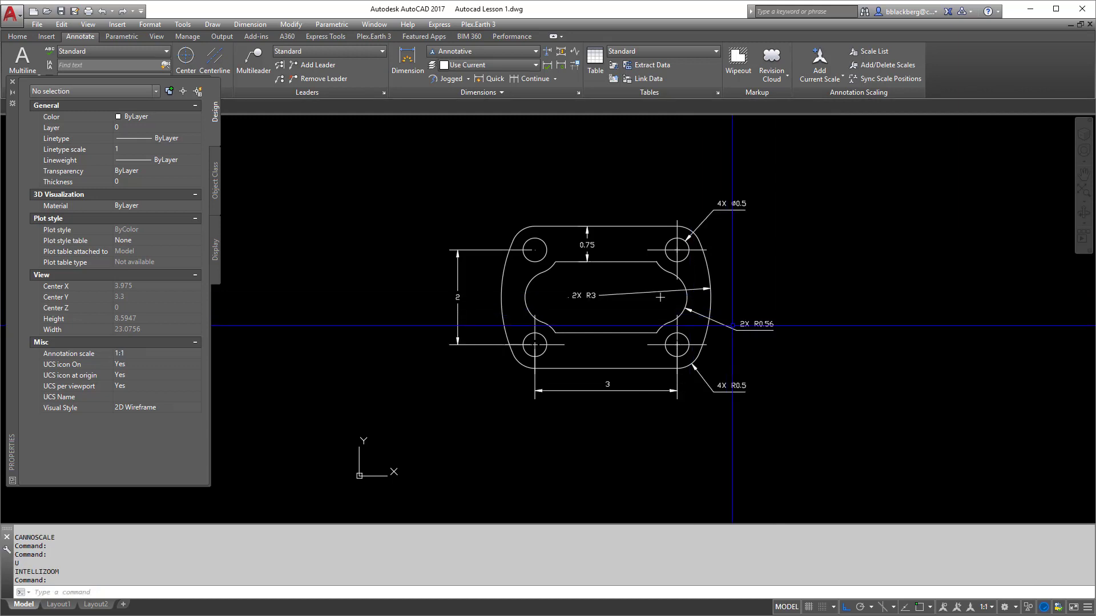
{"action": "left_click", "coordinate": [762, 334]}
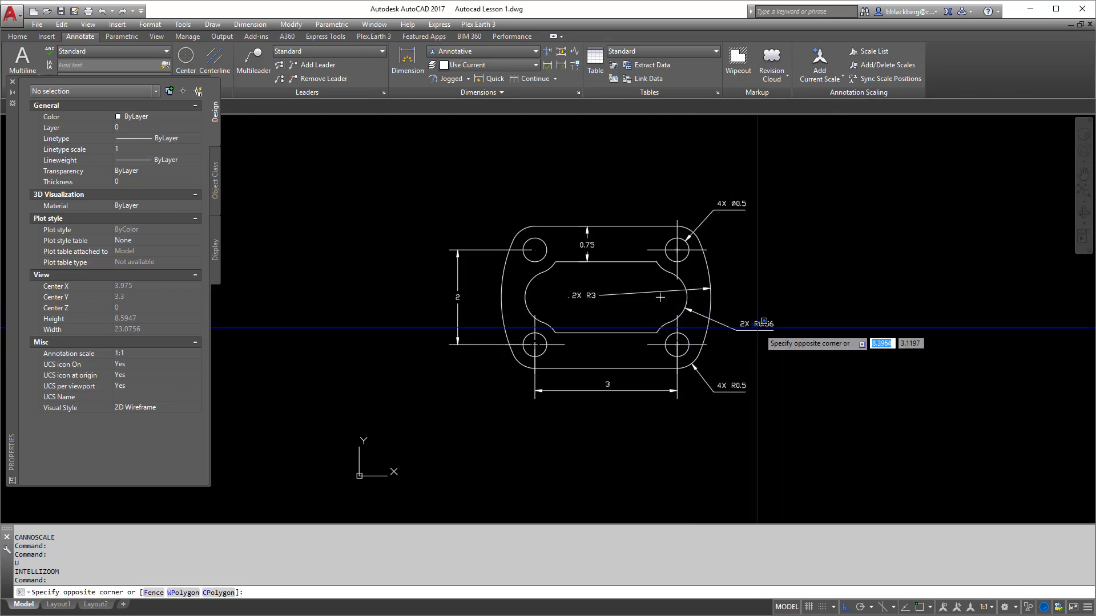
{"action": "left_click", "coordinate": [736, 316]}
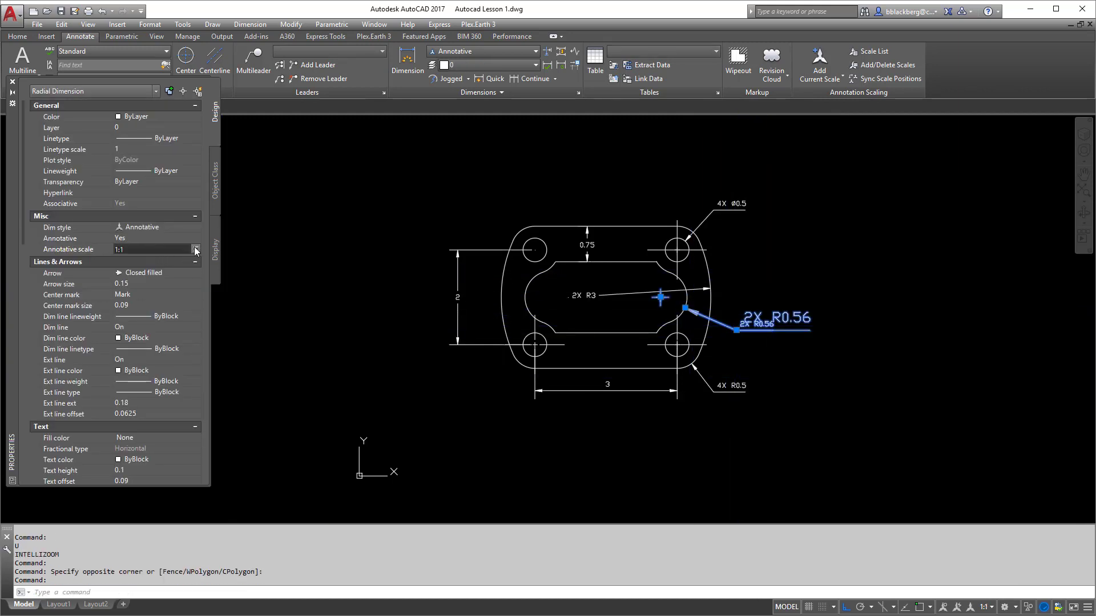
Delete the 1:2 annotation scale from the 2X R0.56 dimension, keeping only 1:1.
{"action": "left_click", "coordinate": [148, 249]}
{"action": "left_click", "coordinate": [196, 249]}
{"action": "left_click", "coordinate": [31, 238]}
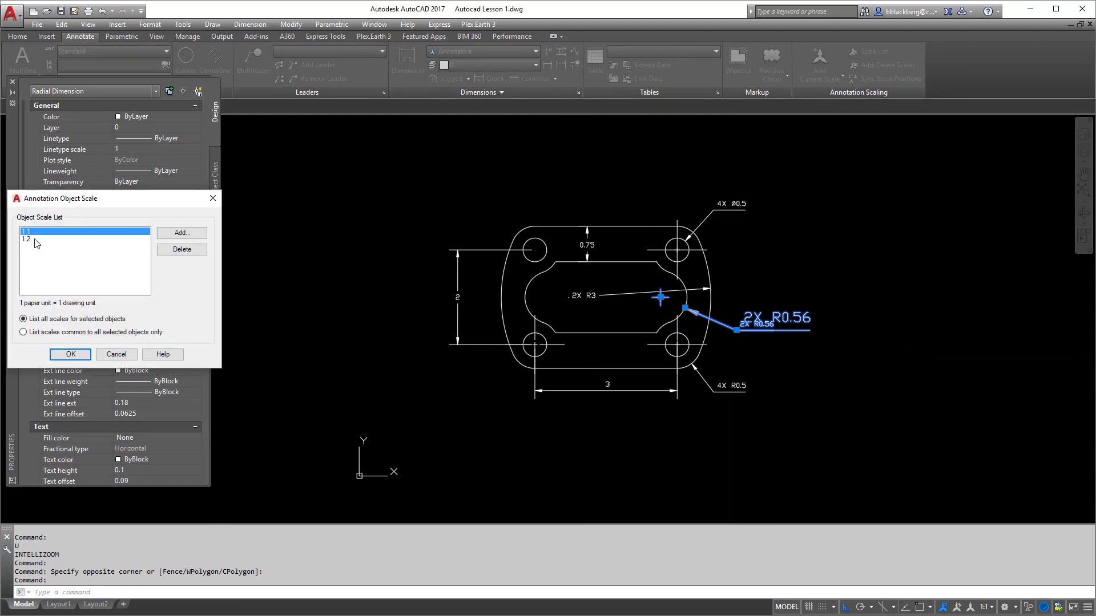
{"action": "left_click", "coordinate": [28, 231]}
{"action": "left_click", "coordinate": [32, 239]}
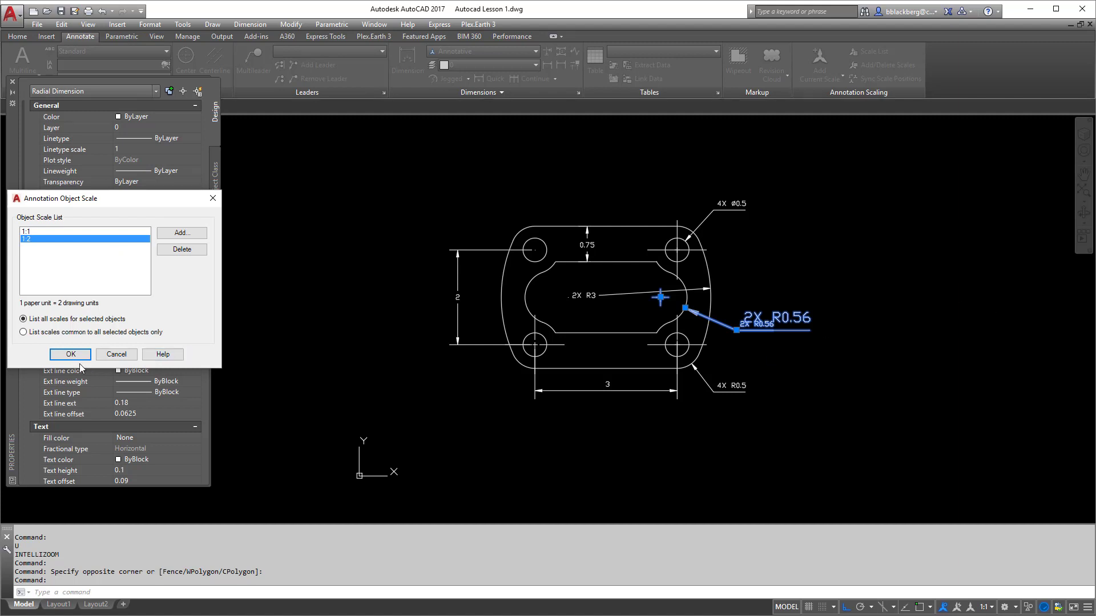
{"action": "left_click", "coordinate": [57, 232]}
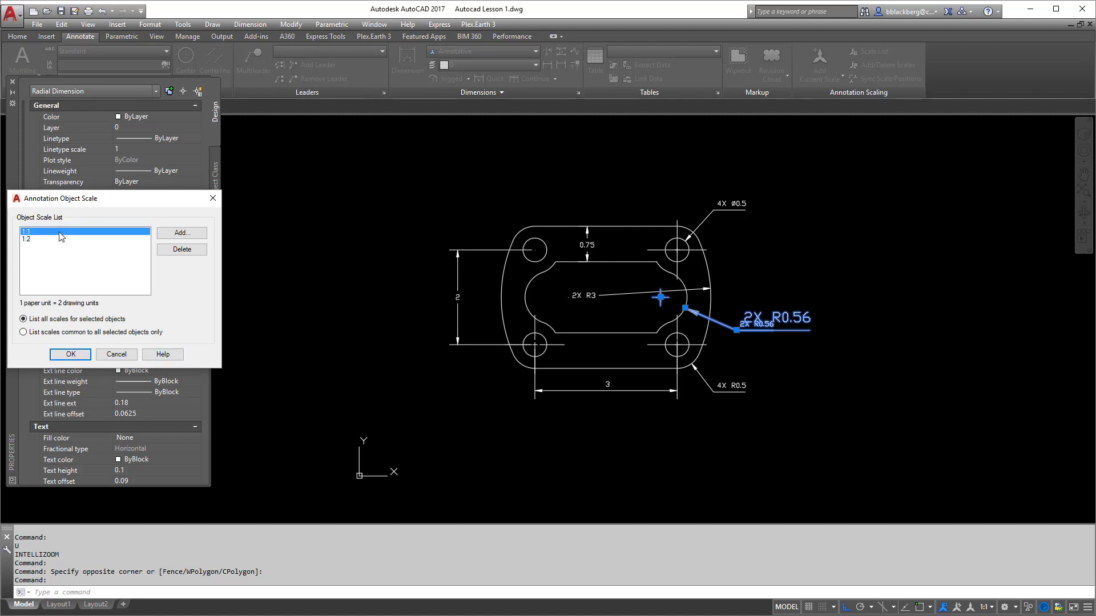
{"action": "left_click", "coordinate": [31, 240]}
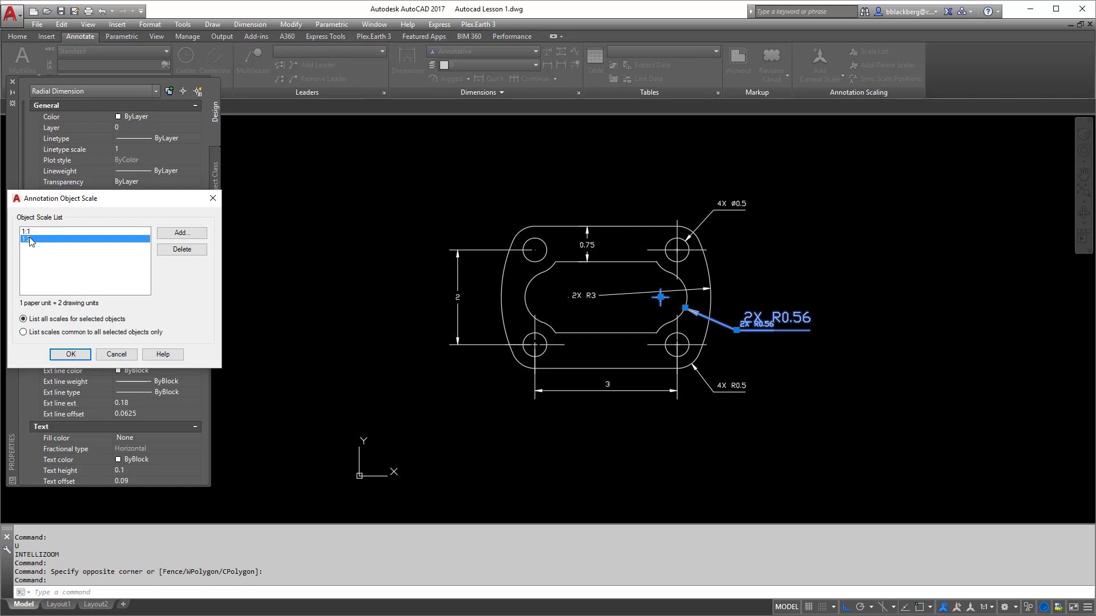
{"action": "left_click", "coordinate": [26, 231]}
{"action": "left_click", "coordinate": [25, 240]}
{"action": "left_click", "coordinate": [23, 230]}
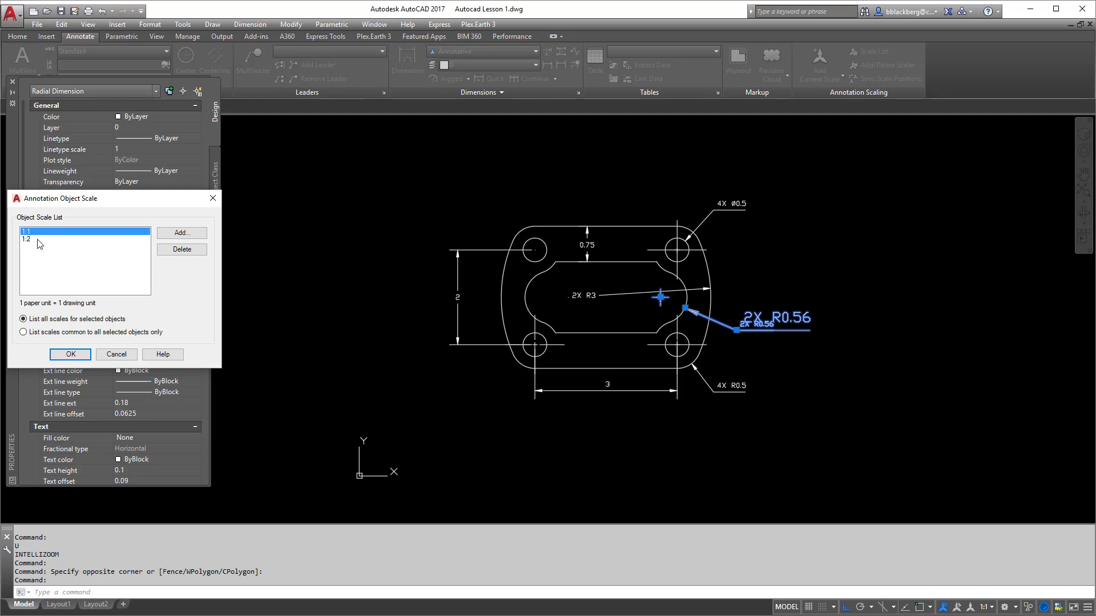
{"action": "left_click", "coordinate": [182, 249]}
{"action": "left_click", "coordinate": [60, 356]}
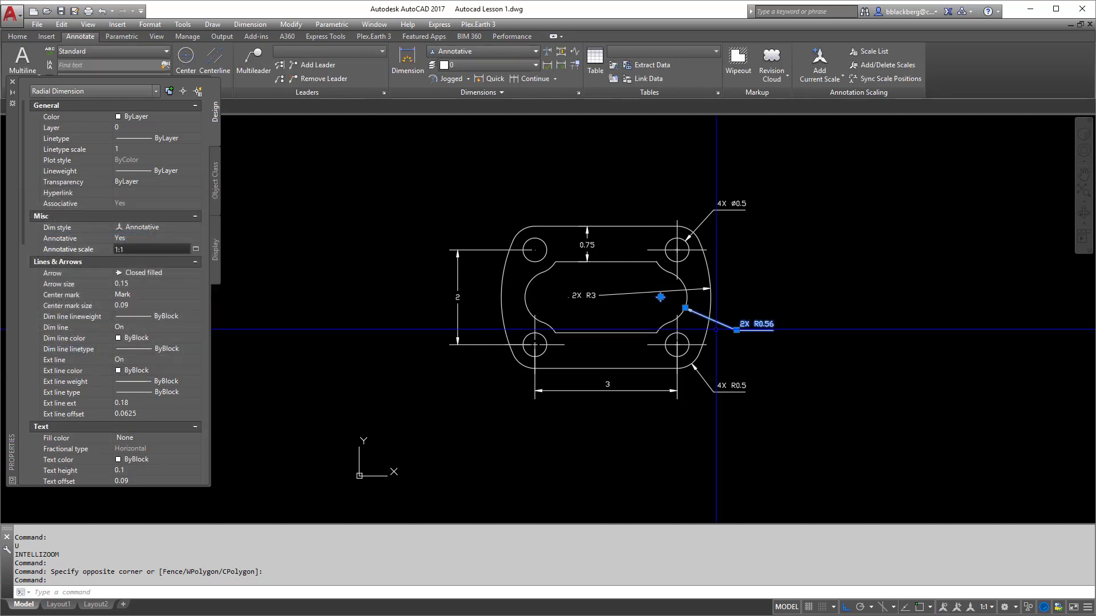
Clear the selection, shift the part right, and toggle automatic adding of annotation scales.
{"action": "key", "text": "Escape"}
{"action": "middle_click_drag", "start_coordinate": [799, 307], "coordinate": [876, 306]}
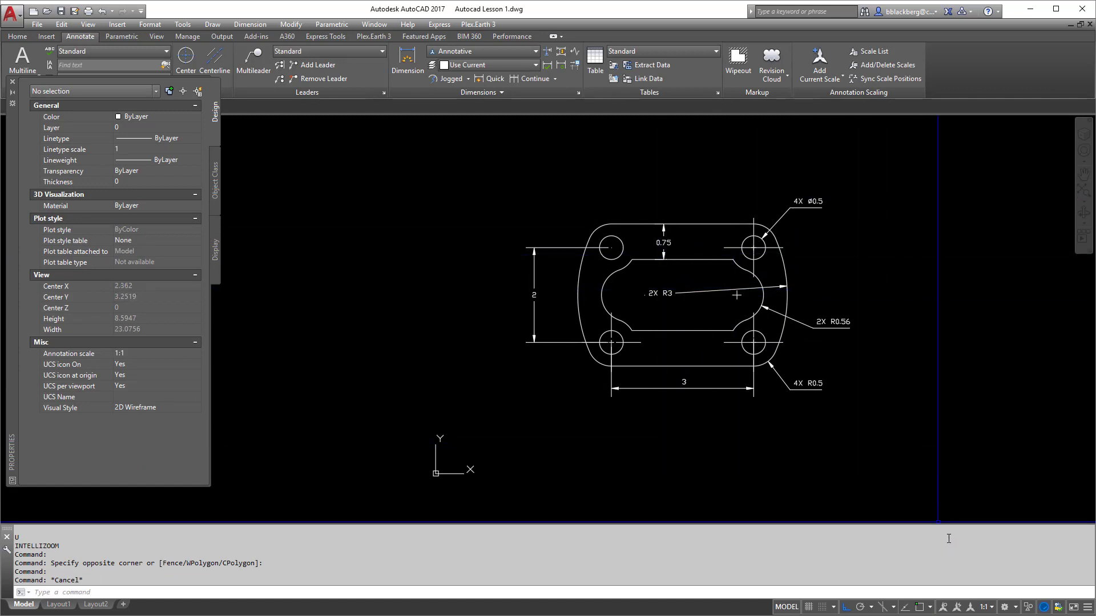
{"action": "left_click", "coordinate": [959, 608]}
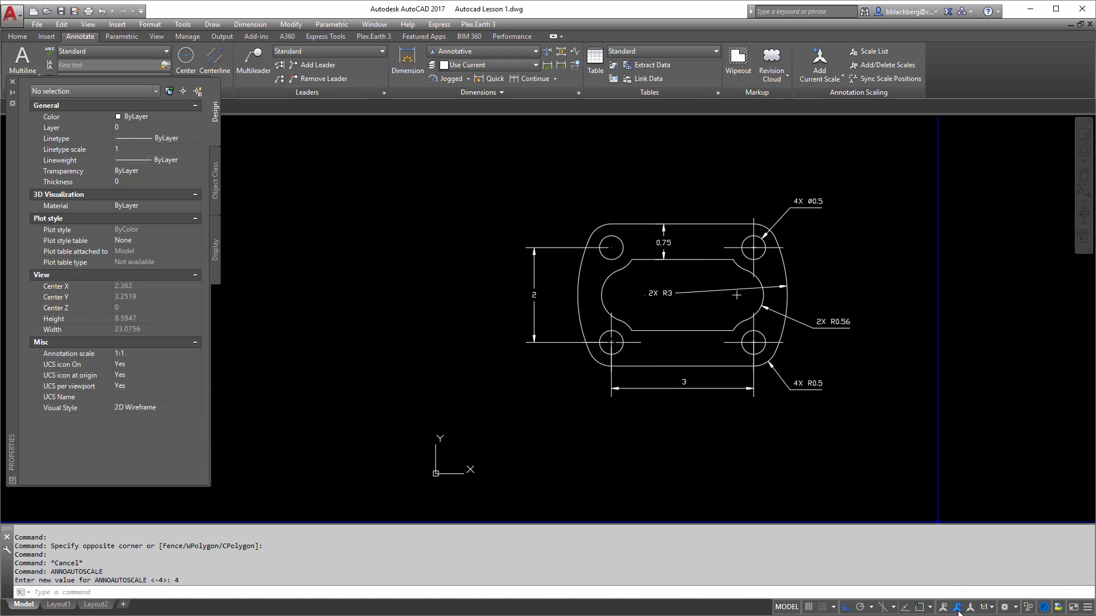
{"action": "double_click", "coordinate": [958, 608]}
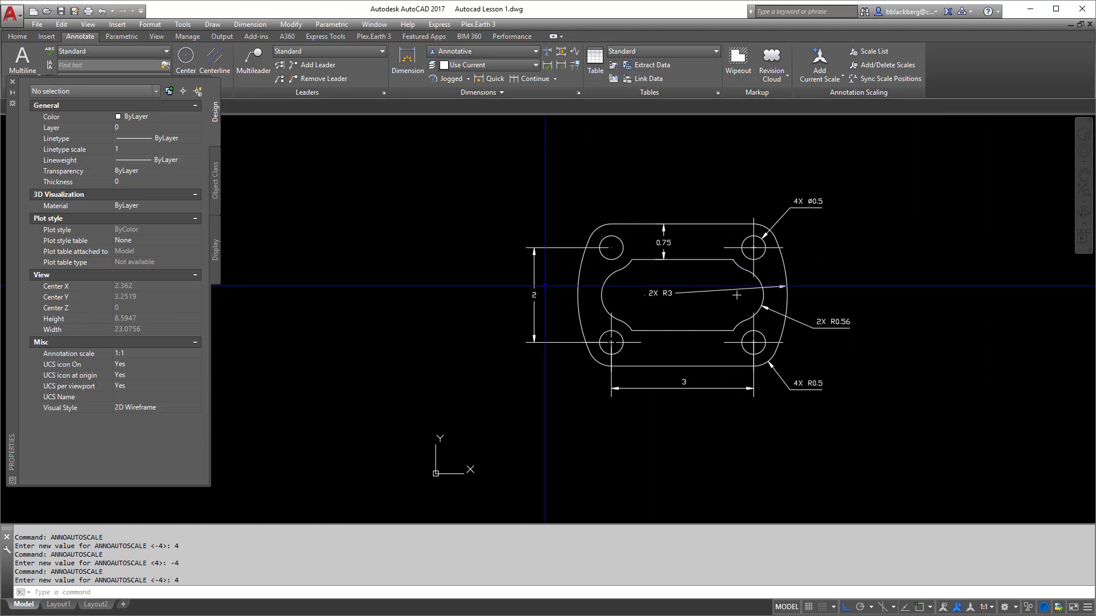
Set the annotation scale to 1:2 with auto-add off, comparing against 1:1 before returning.
{"action": "left_click", "coordinate": [994, 612]}
{"action": "left_click", "coordinate": [982, 330]}
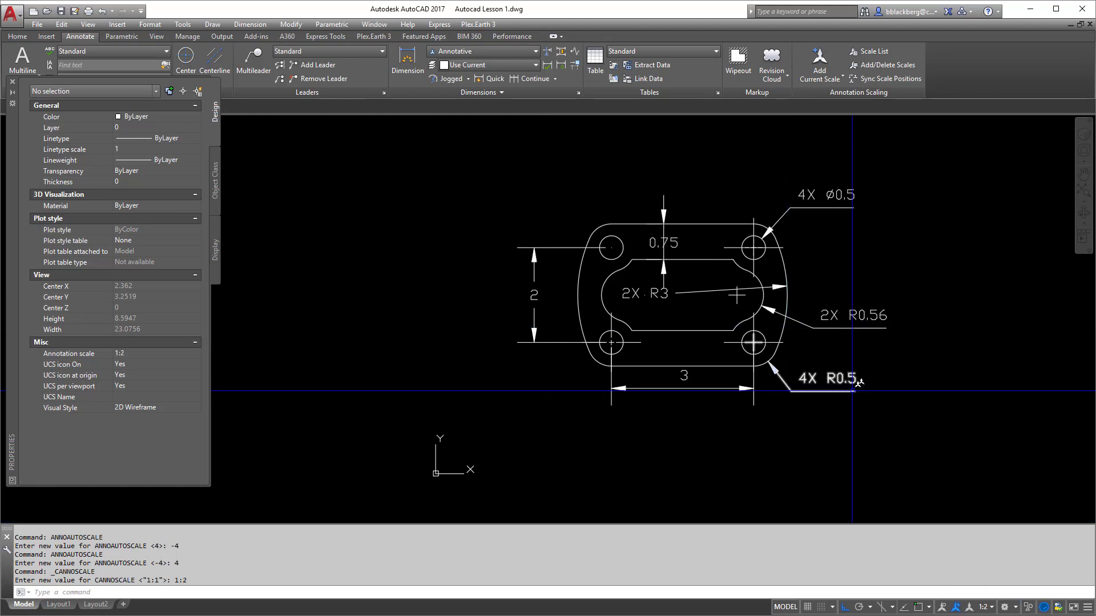
{"action": "left_click", "coordinate": [956, 608]}
{"action": "left_click", "coordinate": [985, 608]}
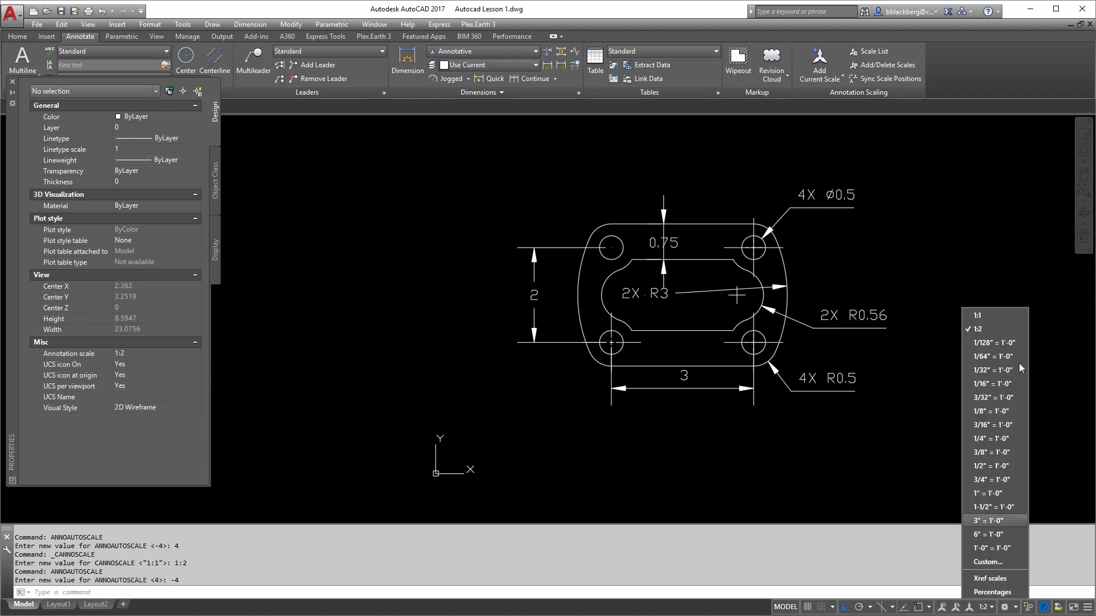
{"action": "left_click", "coordinate": [986, 316]}
{"action": "left_click", "coordinate": [986, 607]}
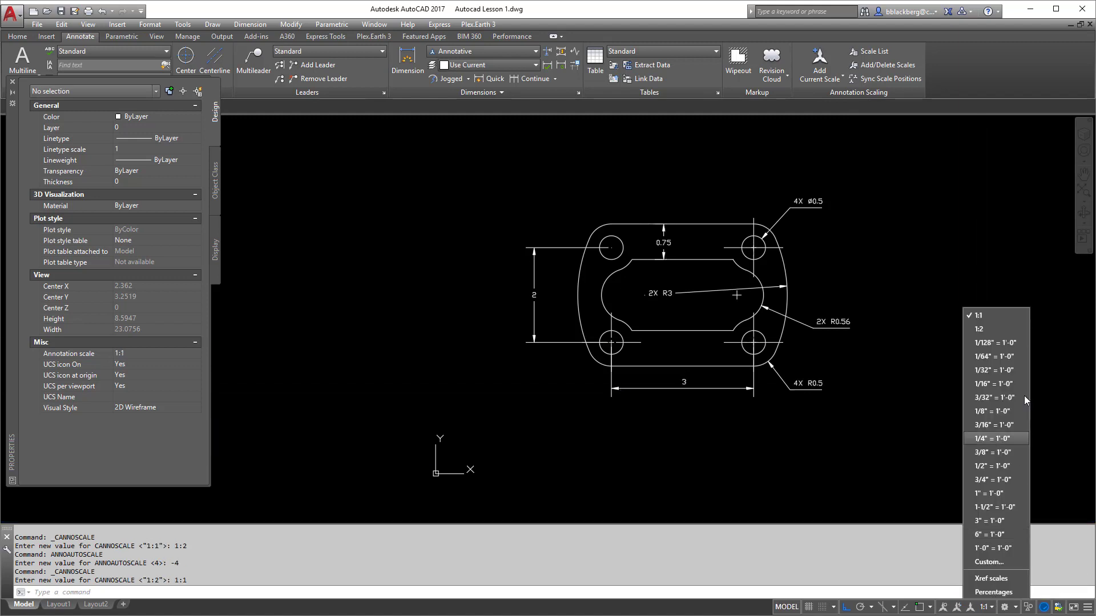
{"action": "left_click", "coordinate": [985, 329]}
{"action": "left_click", "coordinate": [990, 608]}
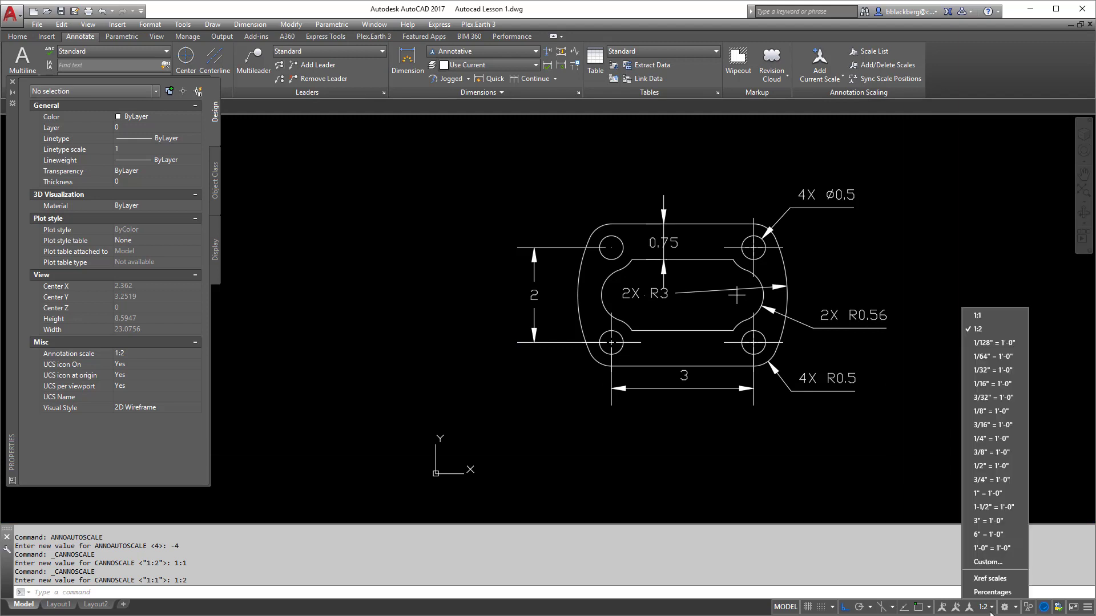
{"action": "left_click", "coordinate": [891, 497]}
Move the 2X R0.56 dimension text further right of the plate.
{"action": "key", "text": "Escape"}
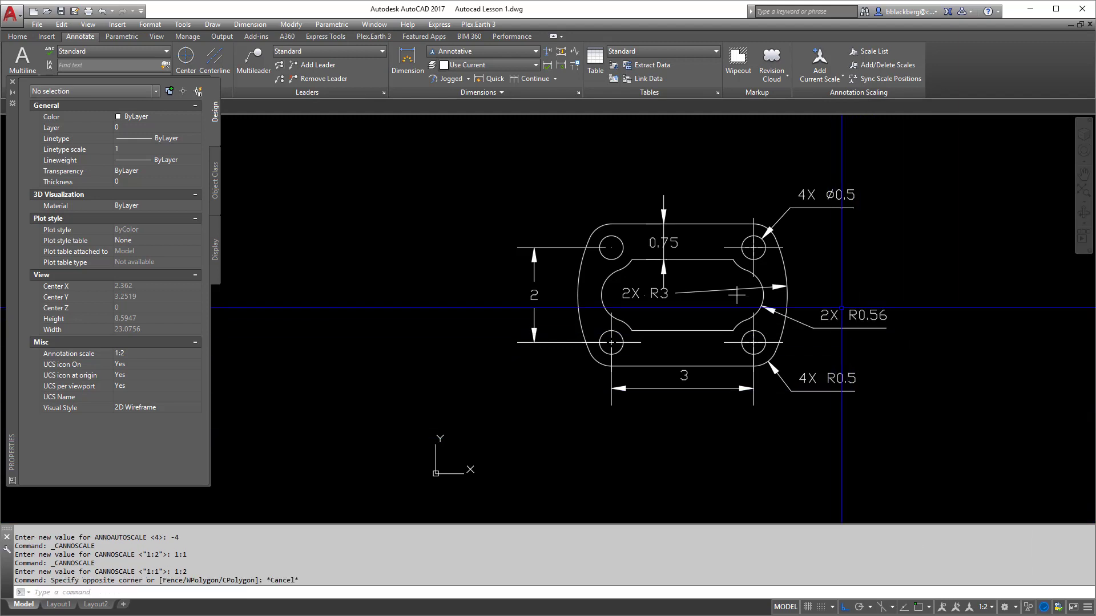
{"action": "left_click", "coordinate": [822, 321]}
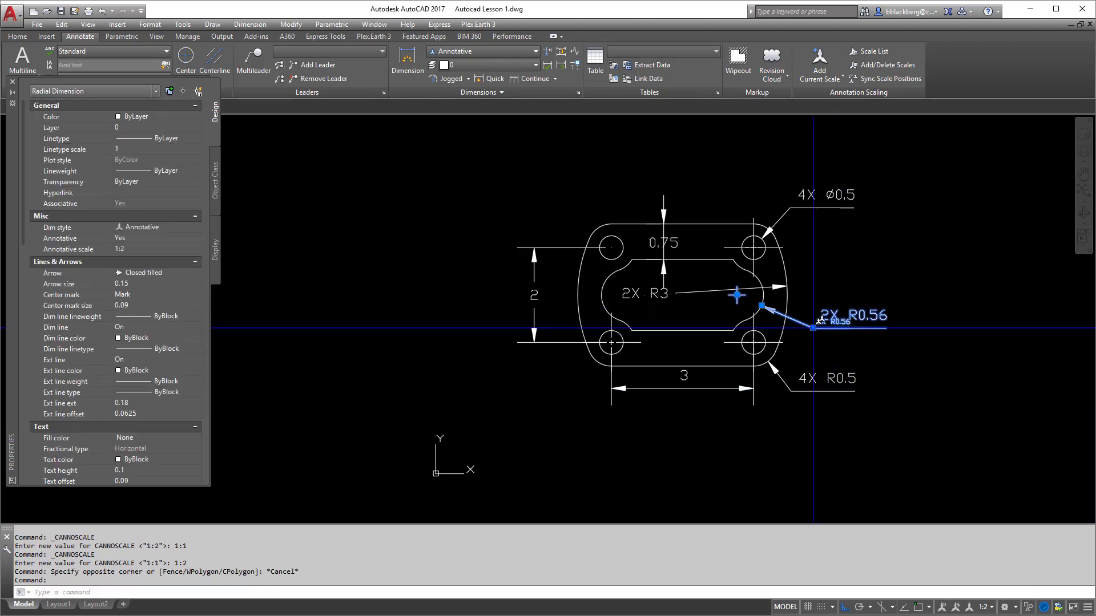
{"action": "left_click", "coordinate": [813, 328]}
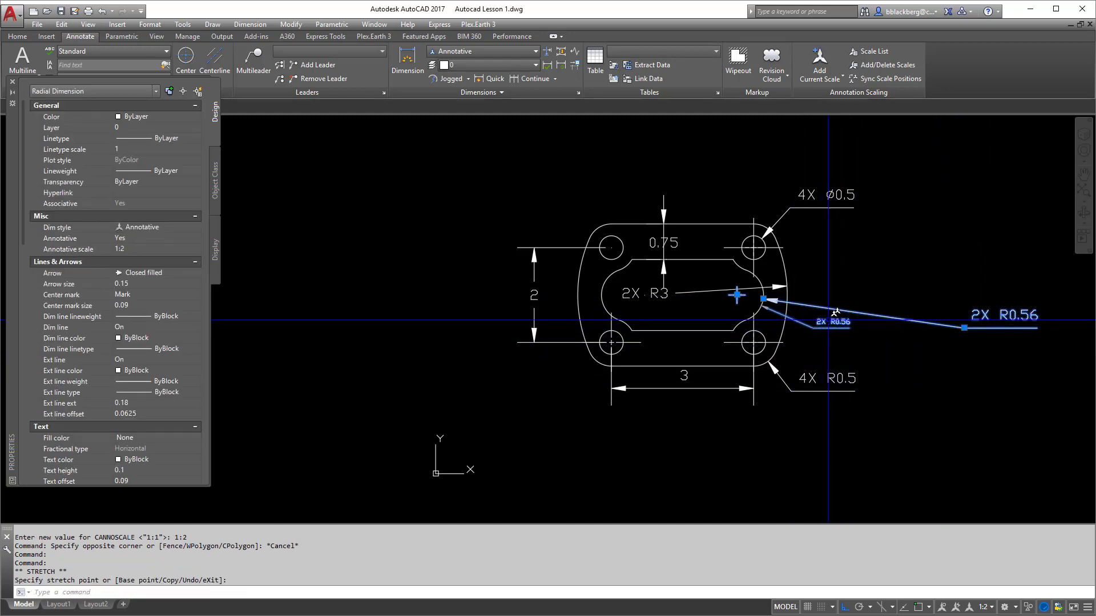
{"action": "left_click", "coordinate": [982, 308]}
{"action": "key", "text": "Escape"}
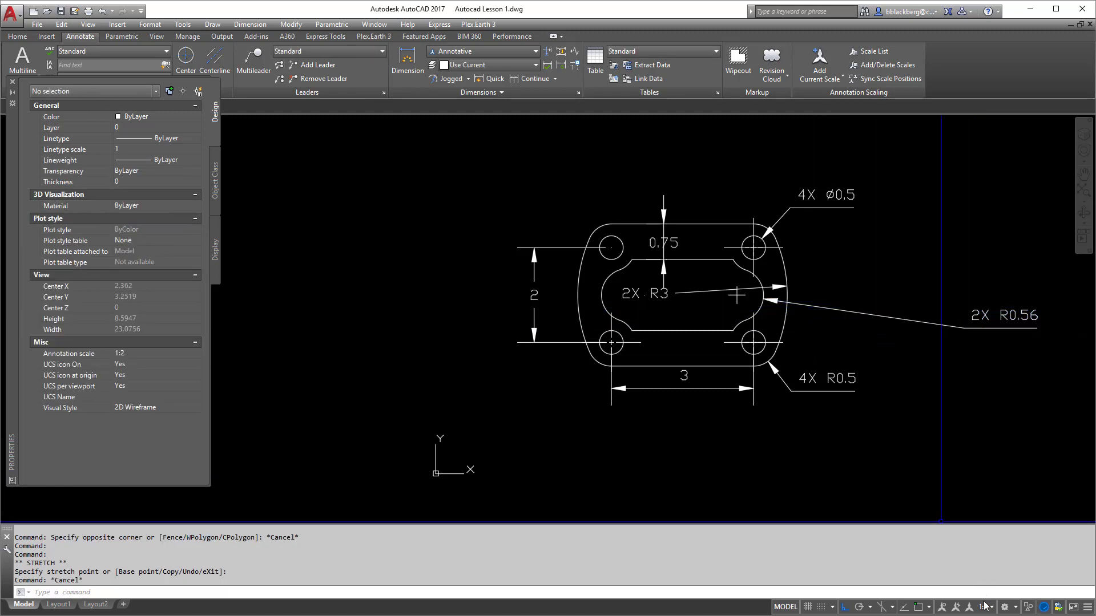
Compare the dimensions at 1:1 annotation scale, then return to 1:2.
{"action": "left_click", "coordinate": [984, 606]}
{"action": "left_click", "coordinate": [993, 320]}
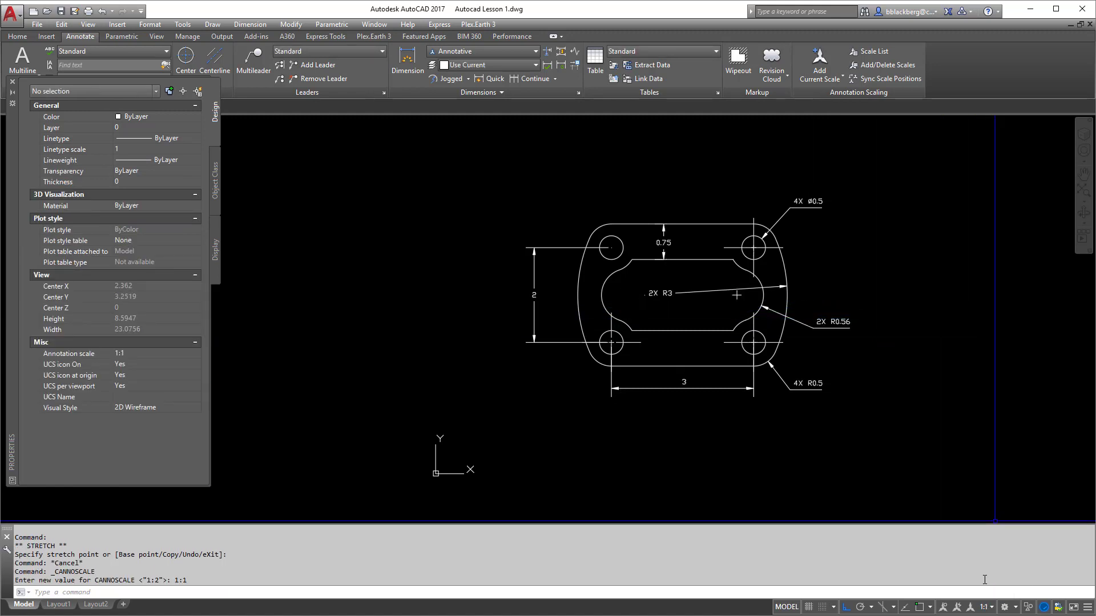
{"action": "left_click", "coordinate": [986, 608]}
{"action": "left_click", "coordinate": [995, 348]}
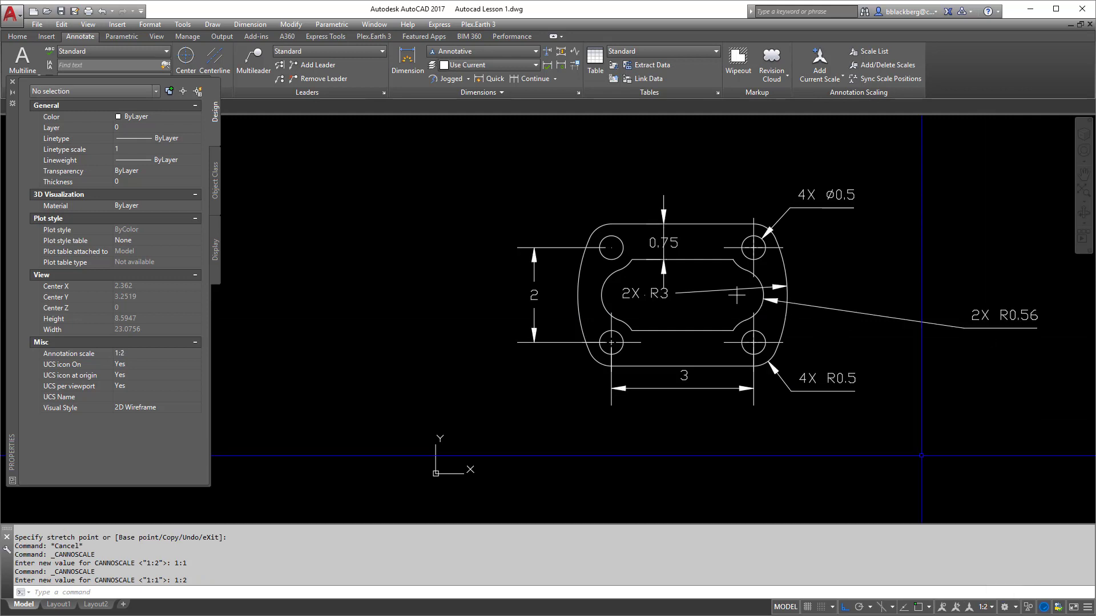
{"action": "left_click", "coordinate": [986, 609]}
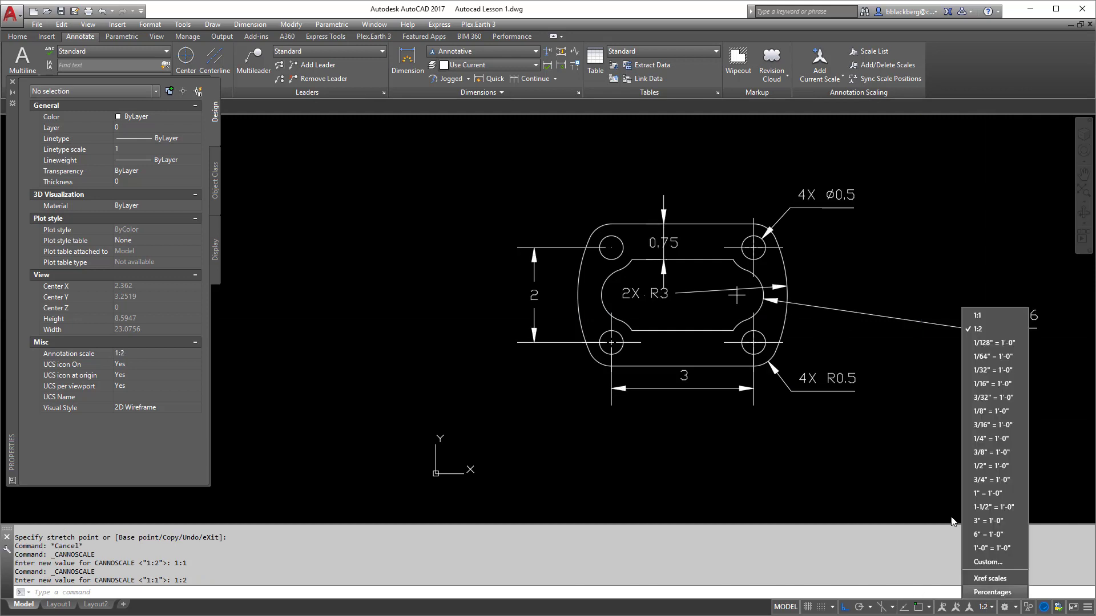
{"action": "left_click", "coordinate": [973, 317]}
{"action": "left_click", "coordinate": [984, 608]}
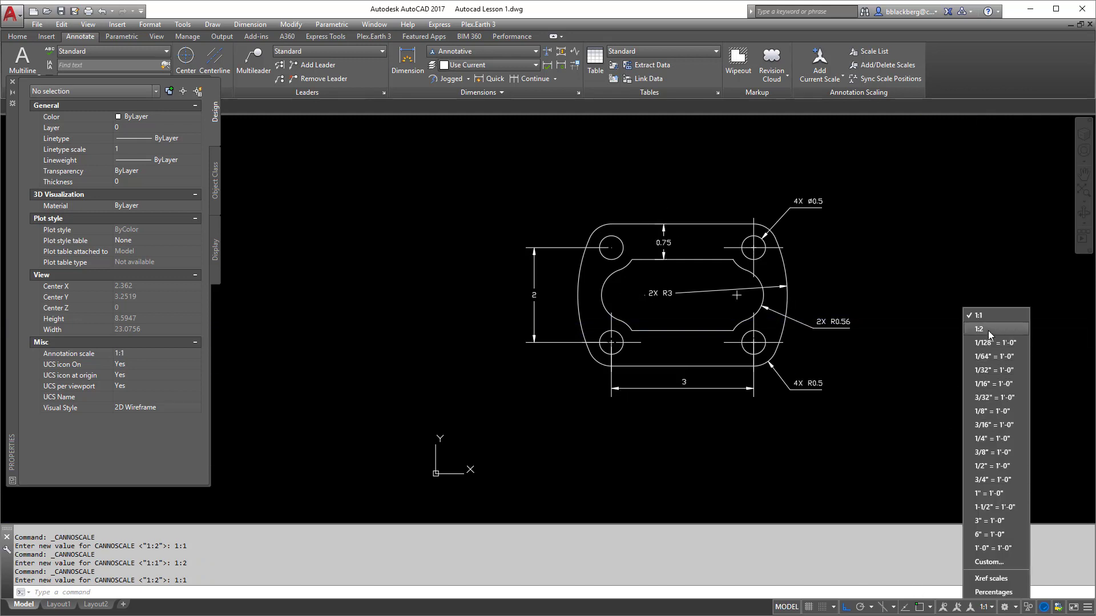
{"action": "left_click", "coordinate": [994, 342]}
Try placing the 2X R0.56 text closer to the plate, then cancel the move.
{"action": "left_click", "coordinate": [961, 324]}
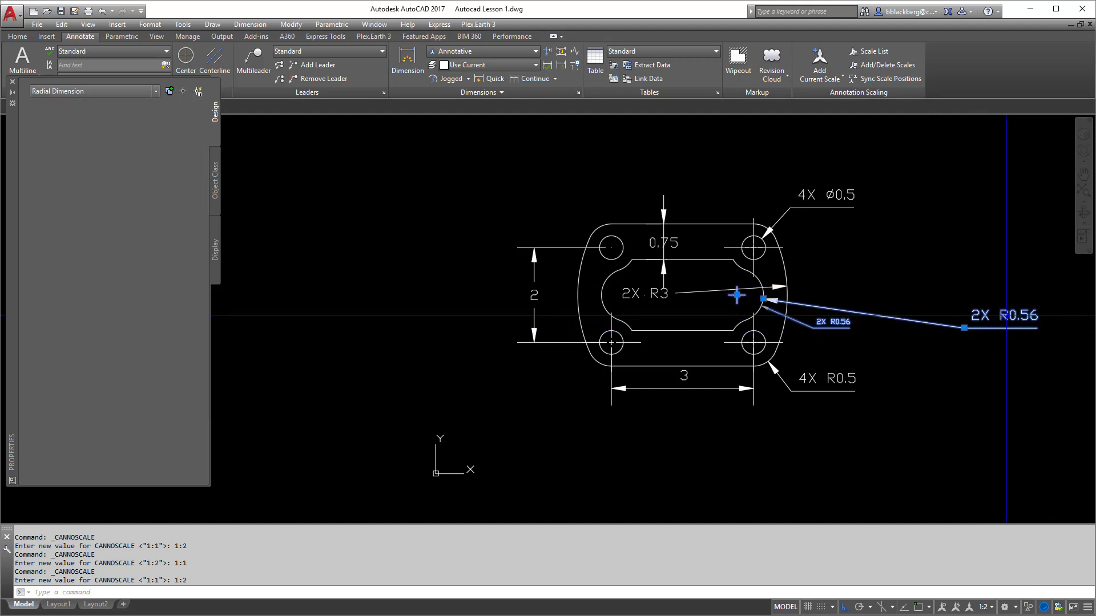
{"action": "left_click", "coordinate": [964, 328]}
{"action": "left_click", "coordinate": [862, 327]}
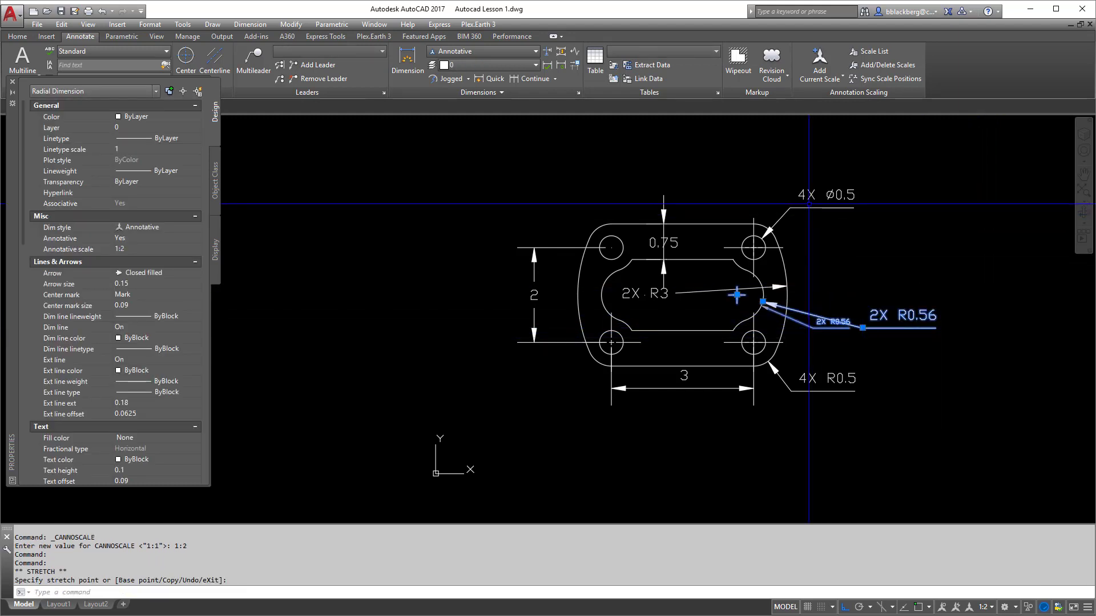
{"action": "key", "text": "Escape"}
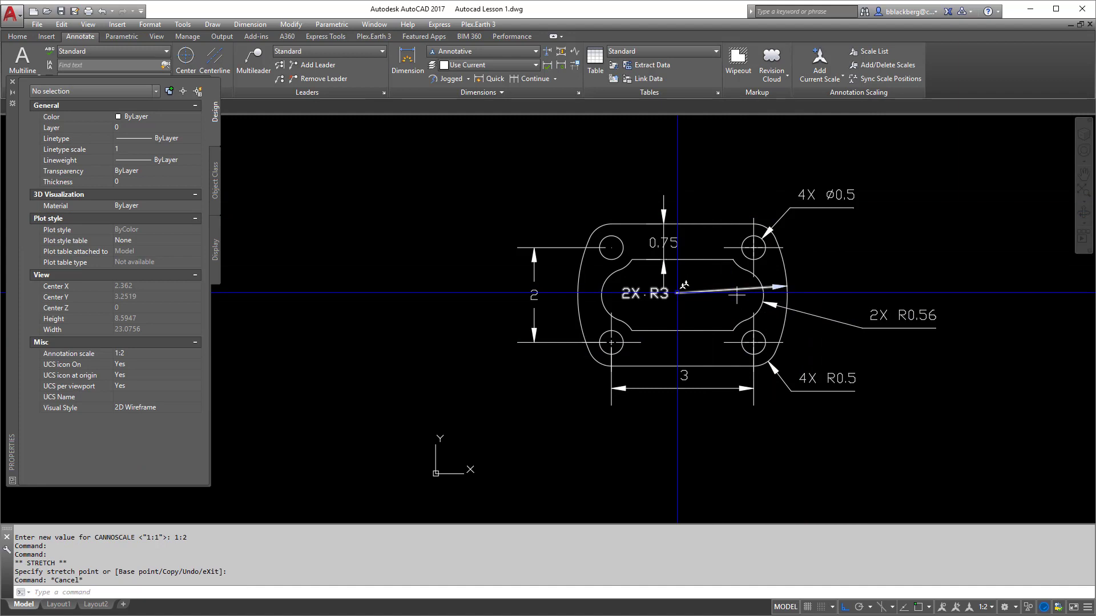
{"action": "left_click", "coordinate": [669, 285]}
{"action": "key", "text": "Escape"}
With Ortho off, move the 2X R3 text to the plate's upper right.
{"action": "left_click", "coordinate": [656, 290]}
{"action": "key", "text": "Escape"}
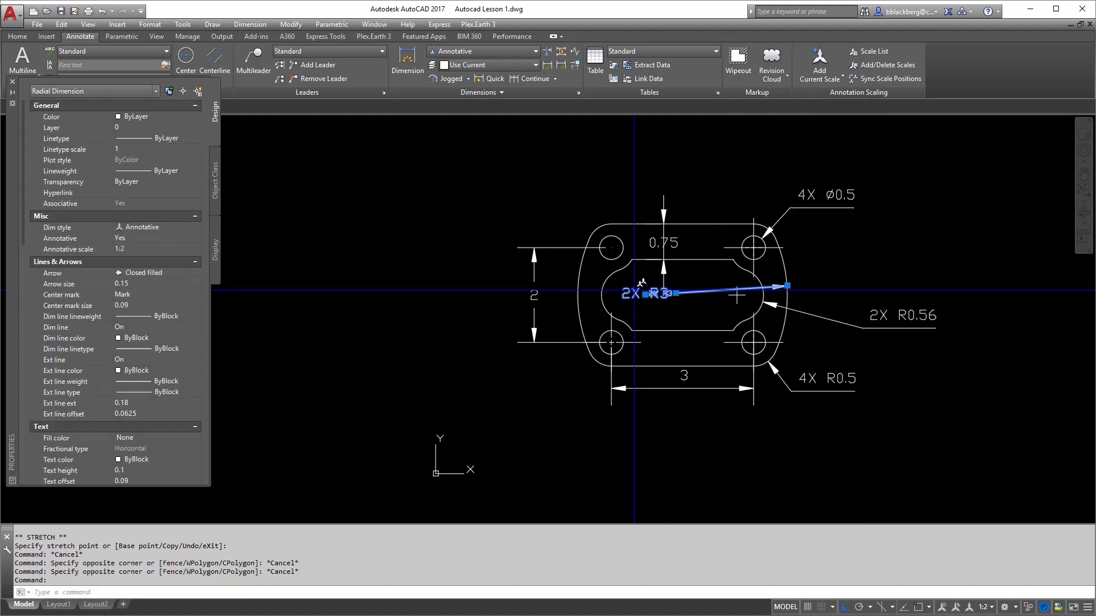
{"action": "left_click", "coordinate": [645, 295]}
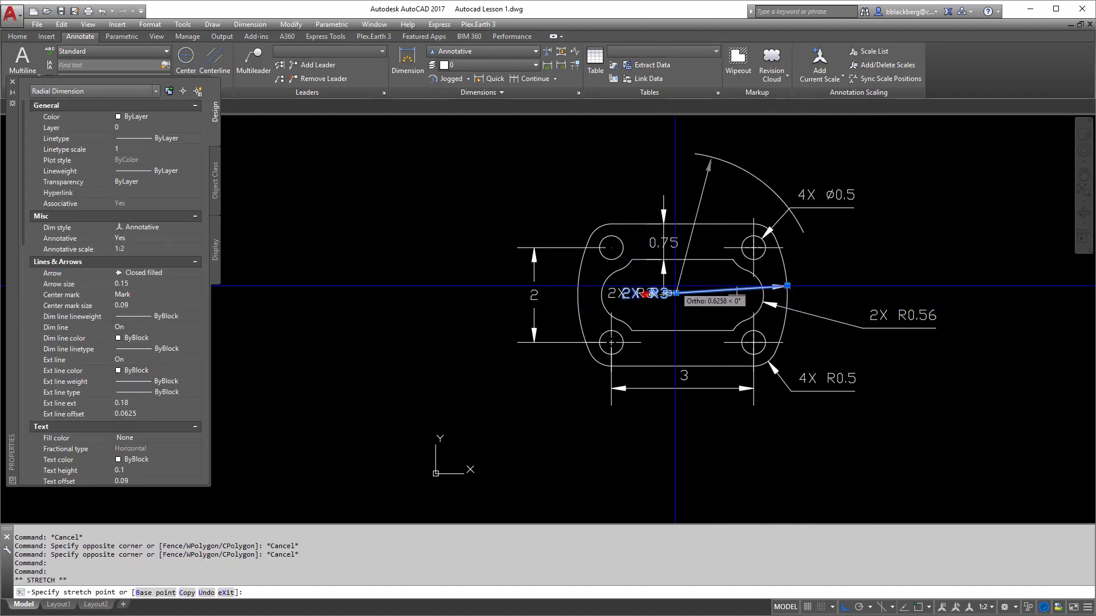
{"action": "key", "text": "Escape"}
{"action": "left_click", "coordinate": [677, 293]}
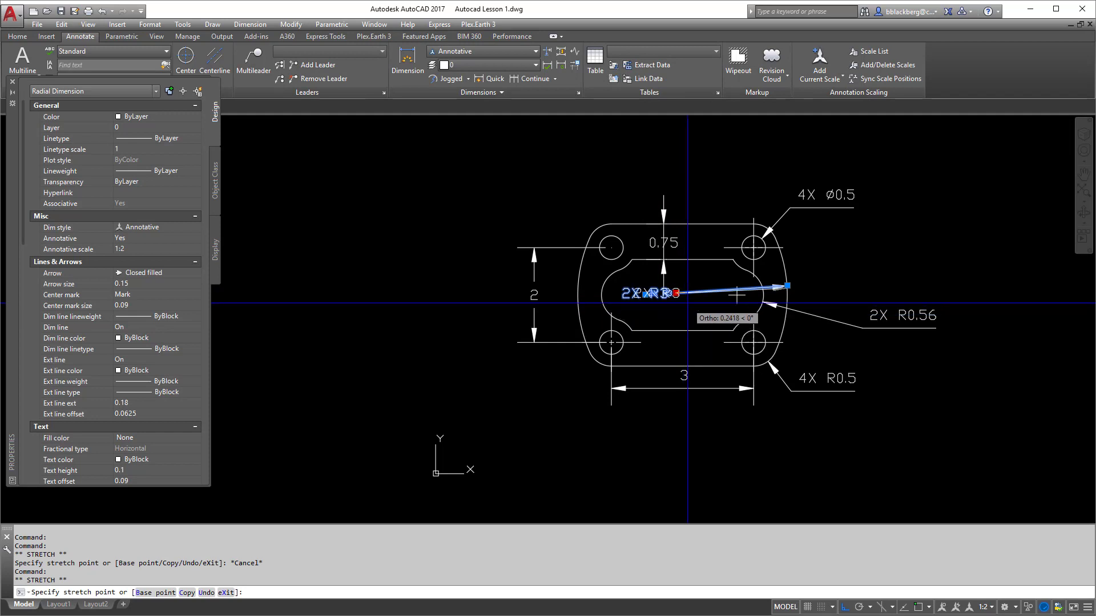
{"action": "key", "text": "F8"}
{"action": "left_click", "coordinate": [866, 262]}
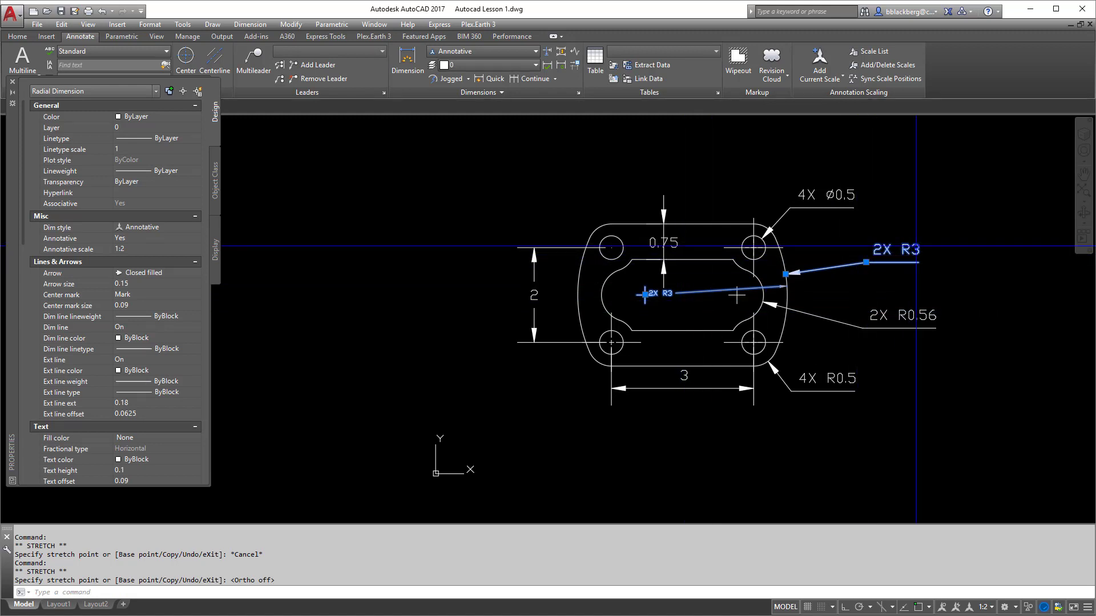
{"action": "key", "text": "Escape"}
Move the 0.75 text above the plate, lower the 3 dimension, and reposition the 2 dimension.
{"action": "left_click", "coordinate": [657, 245]}
{"action": "left_click", "coordinate": [663, 242]}
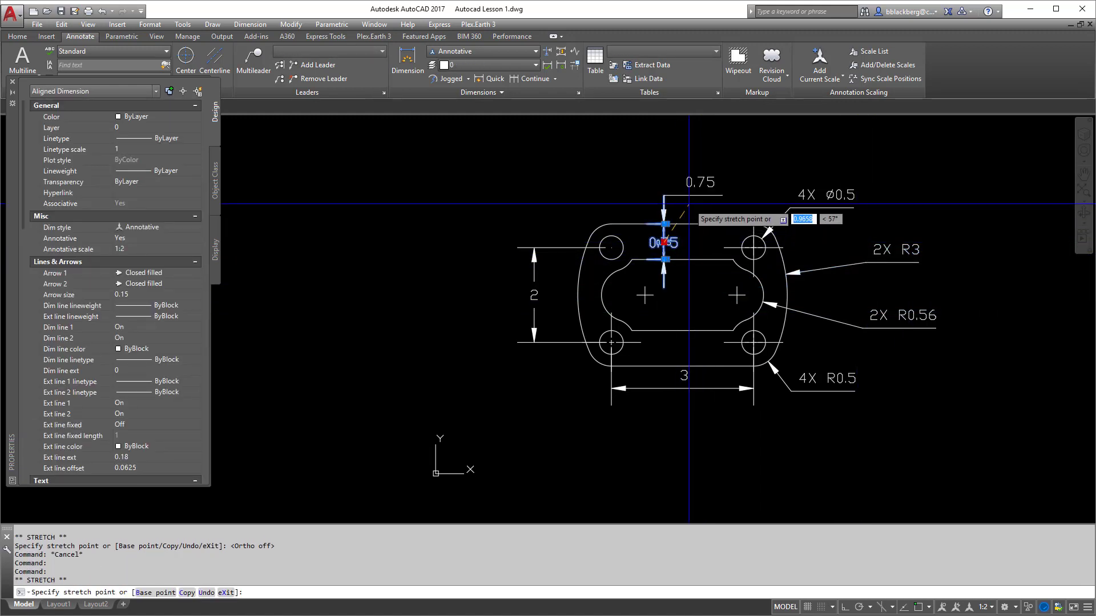
{"action": "key", "text": "Escape"}
{"action": "left_click", "coordinate": [685, 381]}
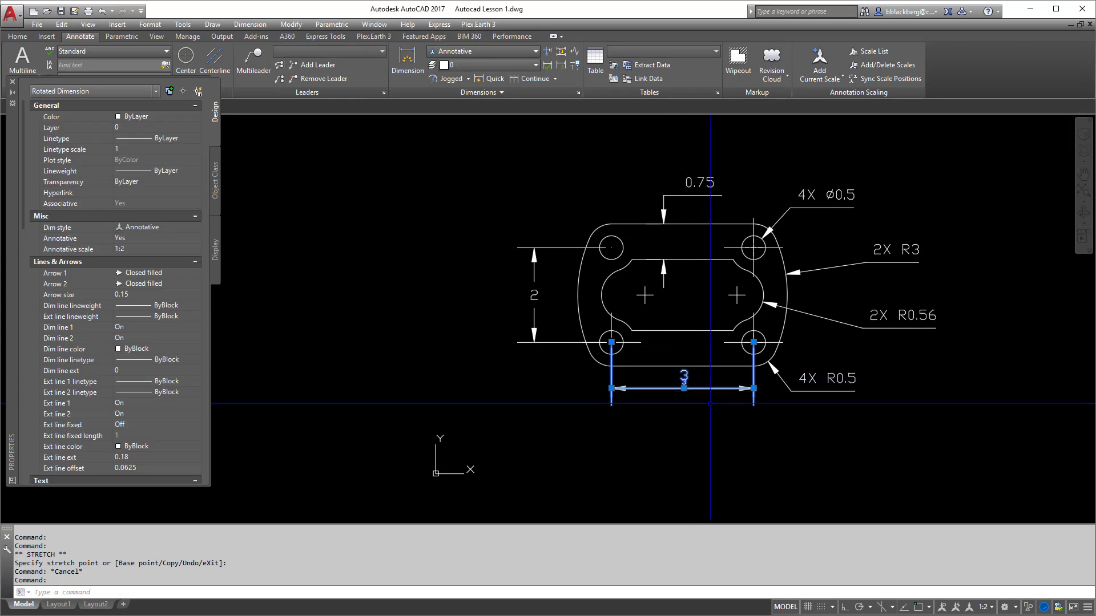
{"action": "left_click", "coordinate": [684, 388]}
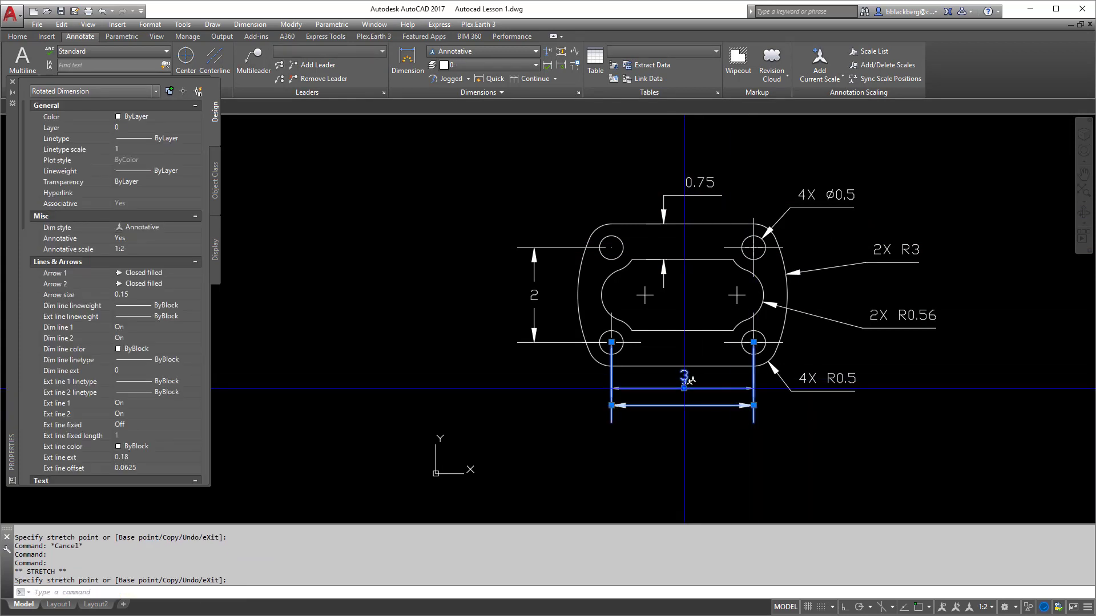
{"action": "left_click", "coordinate": [681, 432]}
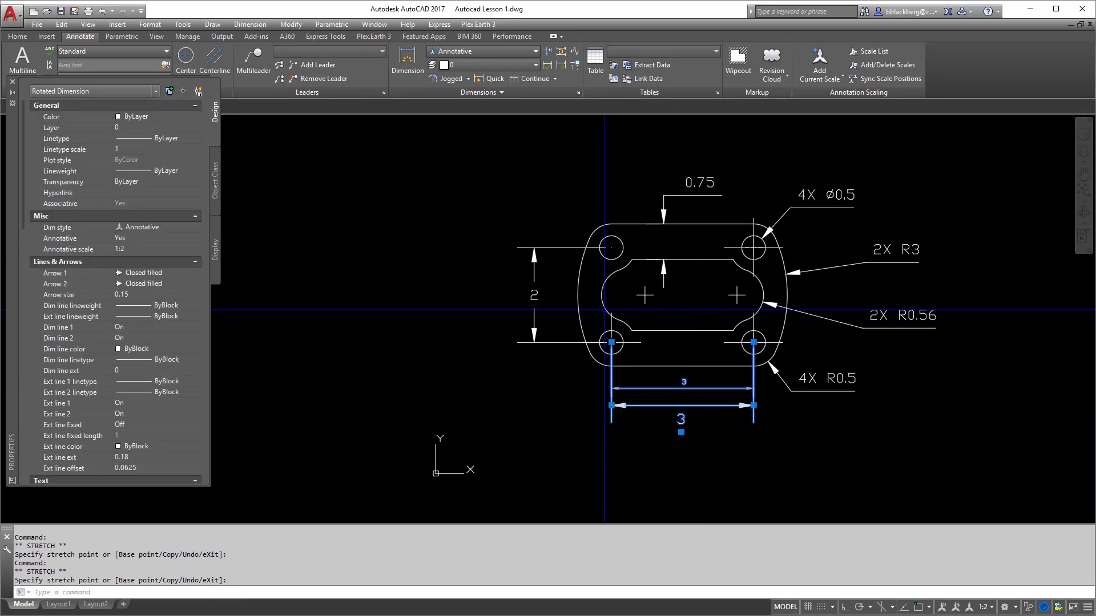
{"action": "left_click", "coordinate": [536, 295]}
{"action": "left_click", "coordinate": [534, 295]}
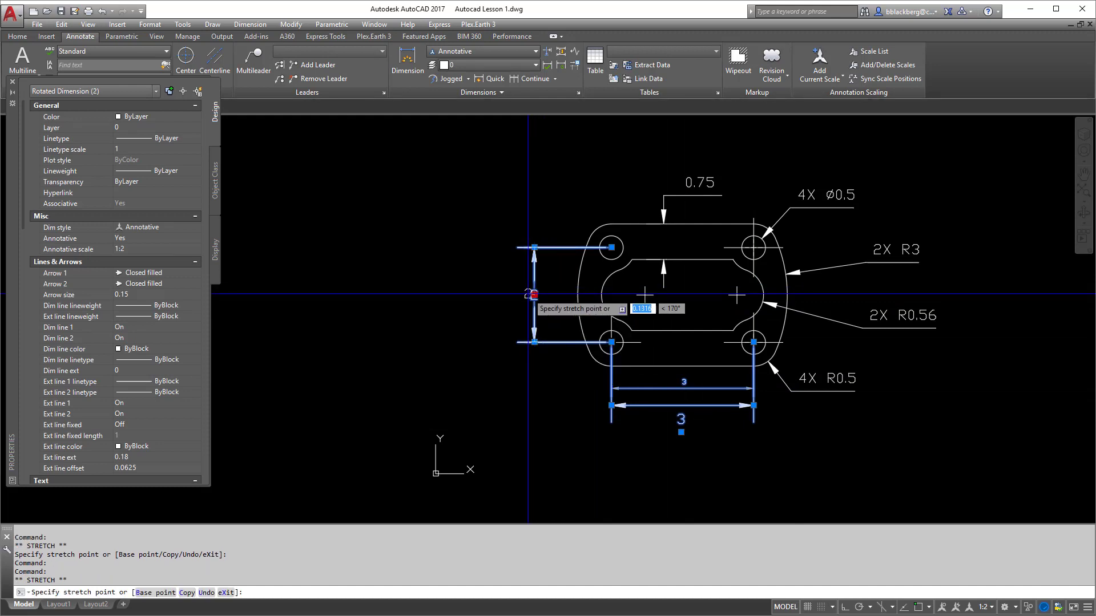
{"action": "right_click", "coordinate": [534, 295]}
{"action": "key", "text": "Escape"}
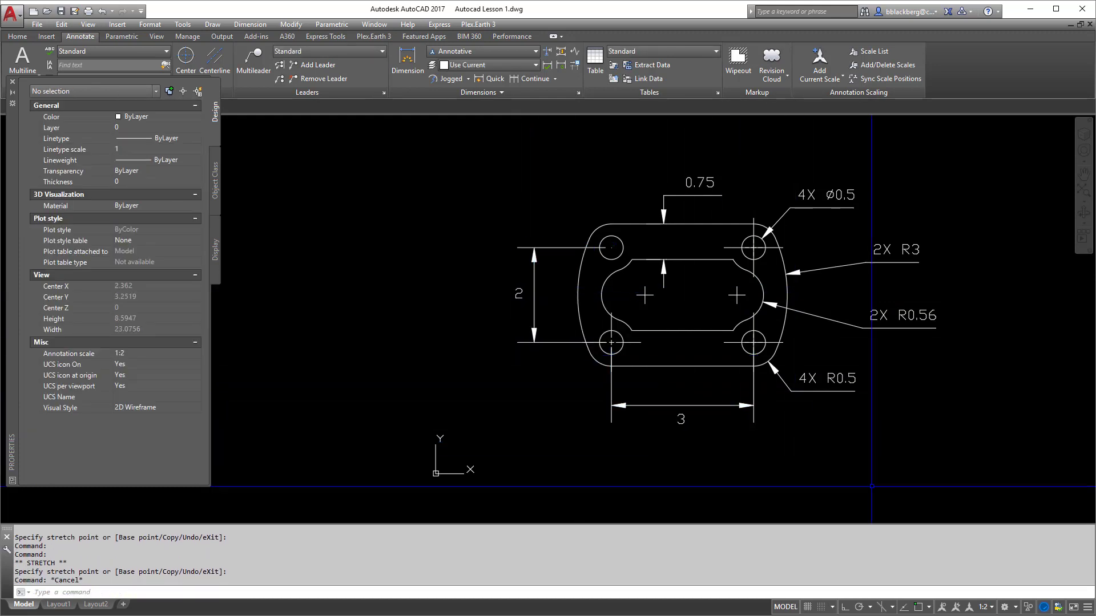
{"action": "left_click", "coordinate": [990, 606]}
{"action": "left_click", "coordinate": [998, 315]}
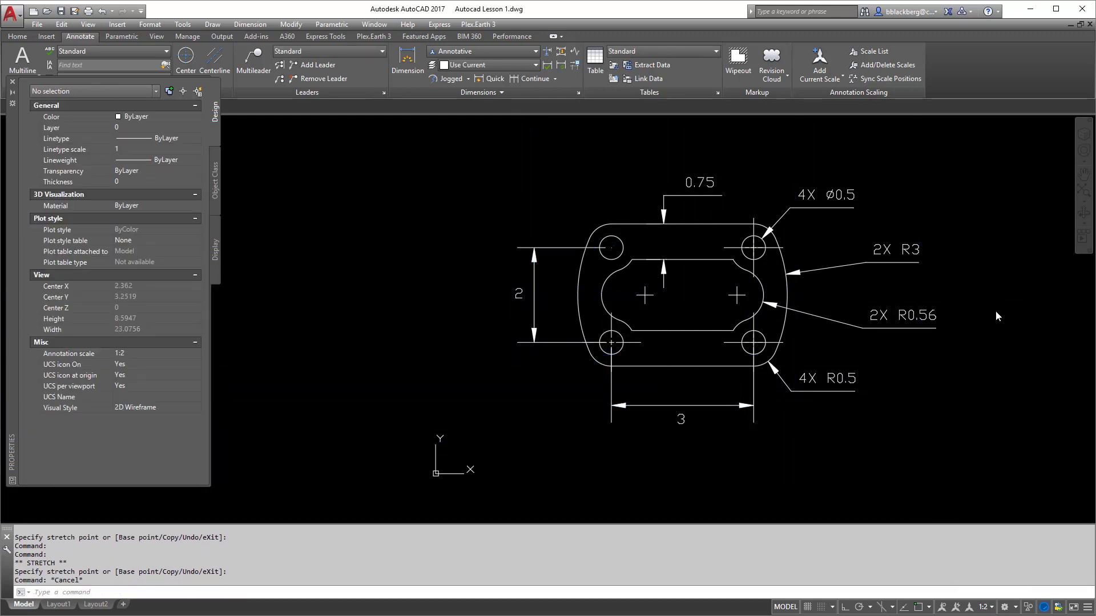
{"action": "left_click", "coordinate": [992, 607]}
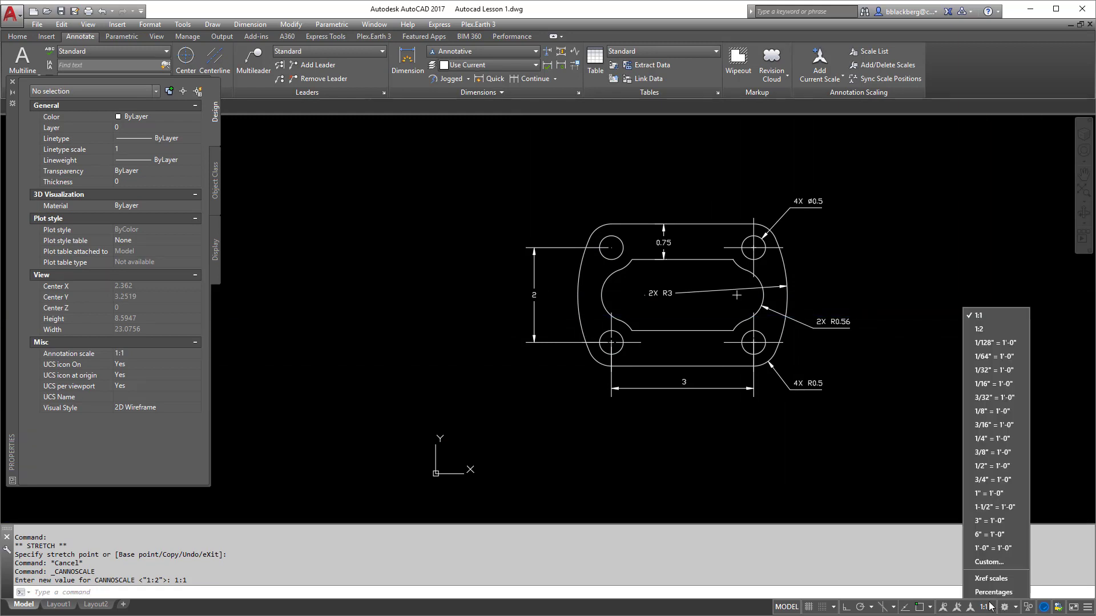
{"action": "left_click", "coordinate": [996, 329]}
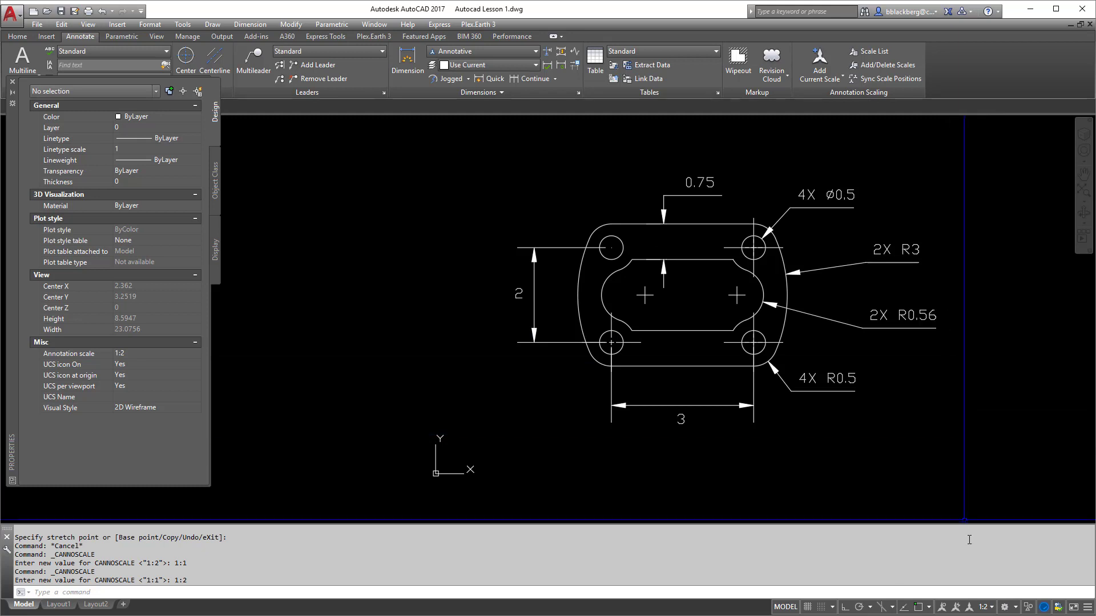
{"action": "left_click", "coordinate": [957, 607]}
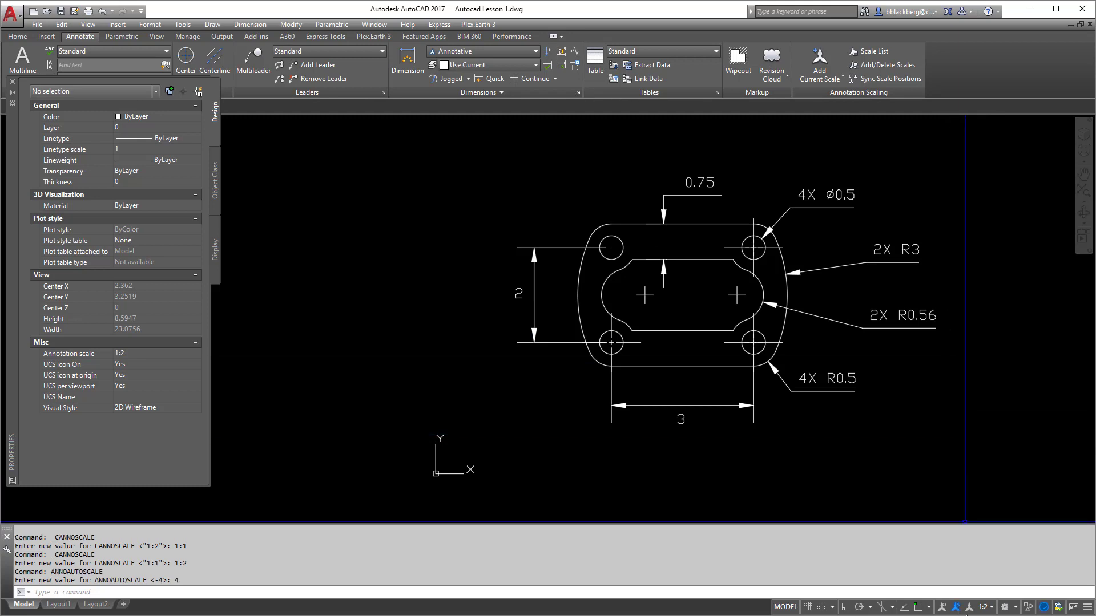
{"action": "left_click", "coordinate": [957, 607]}
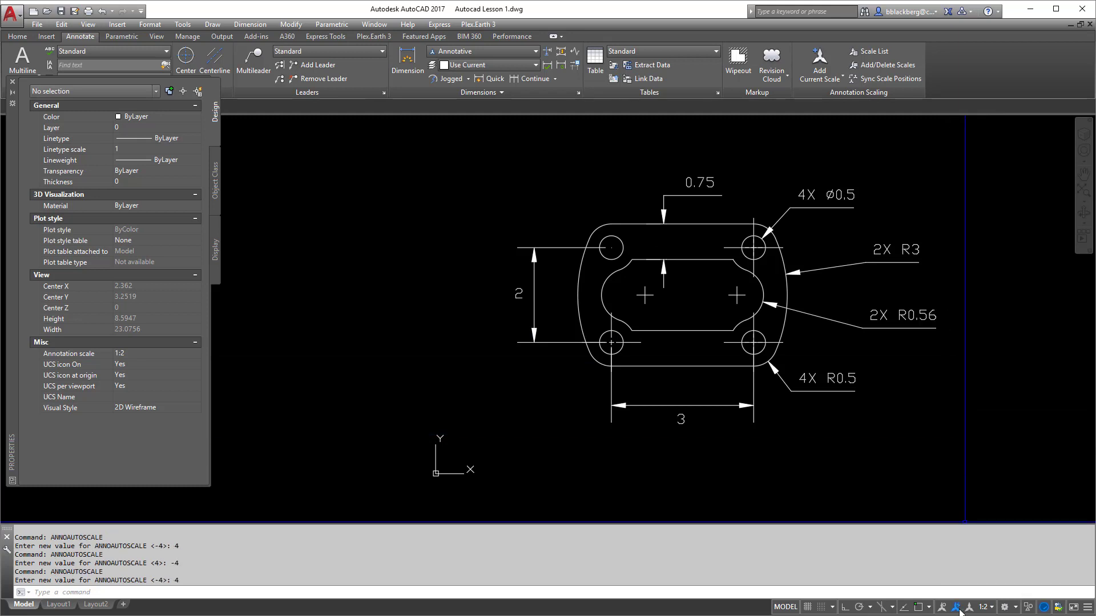
{"action": "left_click", "coordinate": [414, 138]}
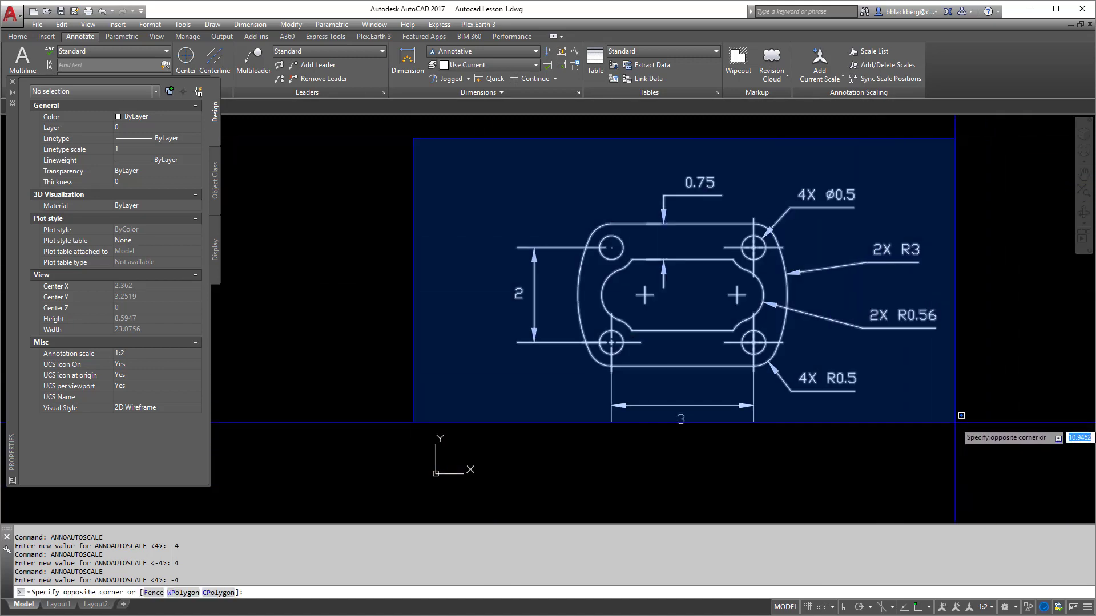
Select everything and delete the 1:2 annotation scale from the two rotated dimensions.
{"action": "left_click", "coordinate": [995, 473]}
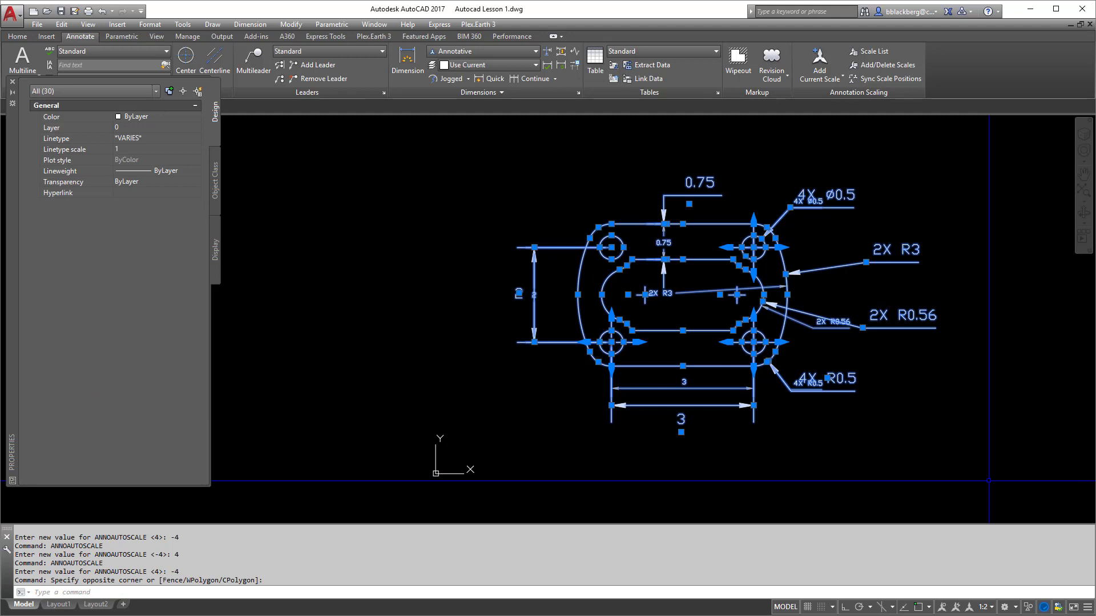
{"action": "left_click", "coordinate": [13, 82]}
{"action": "right_click", "coordinate": [694, 186]}
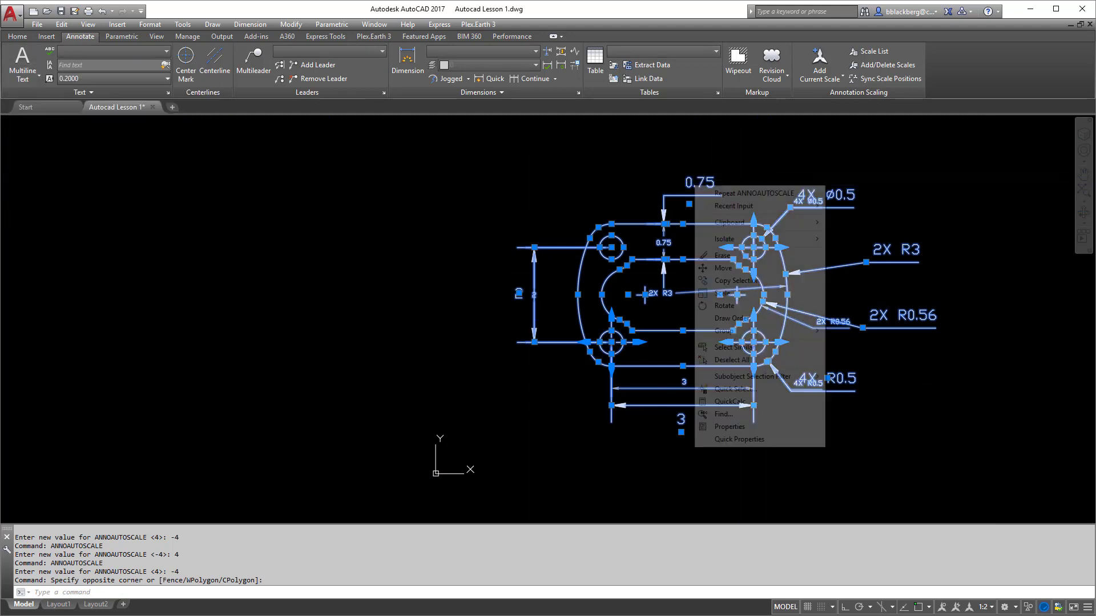
{"action": "left_click", "coordinate": [766, 425]}
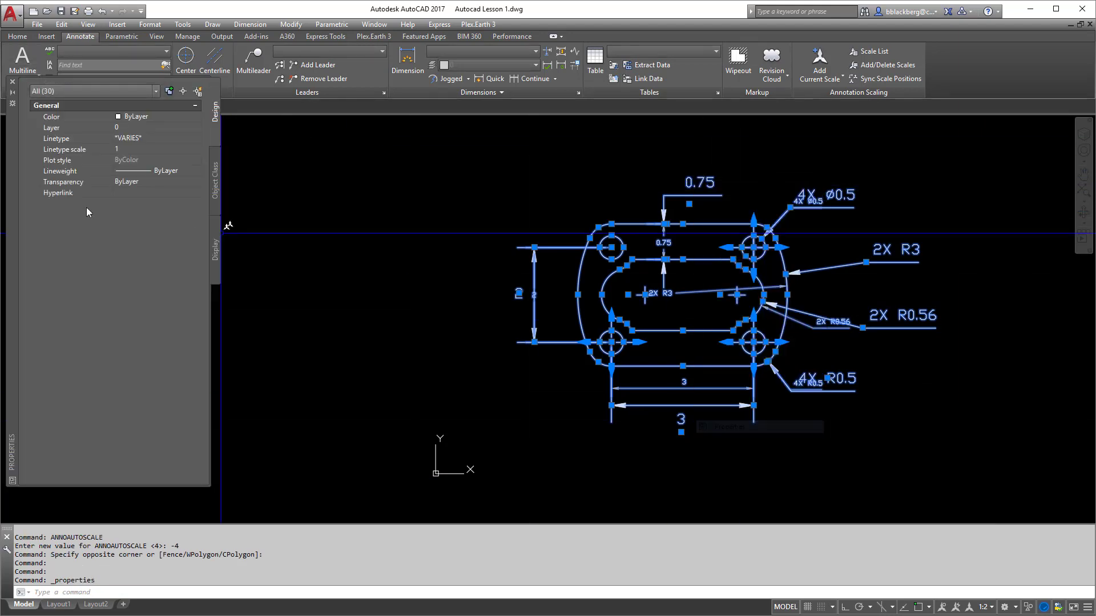
{"action": "left_click", "coordinate": [64, 93]}
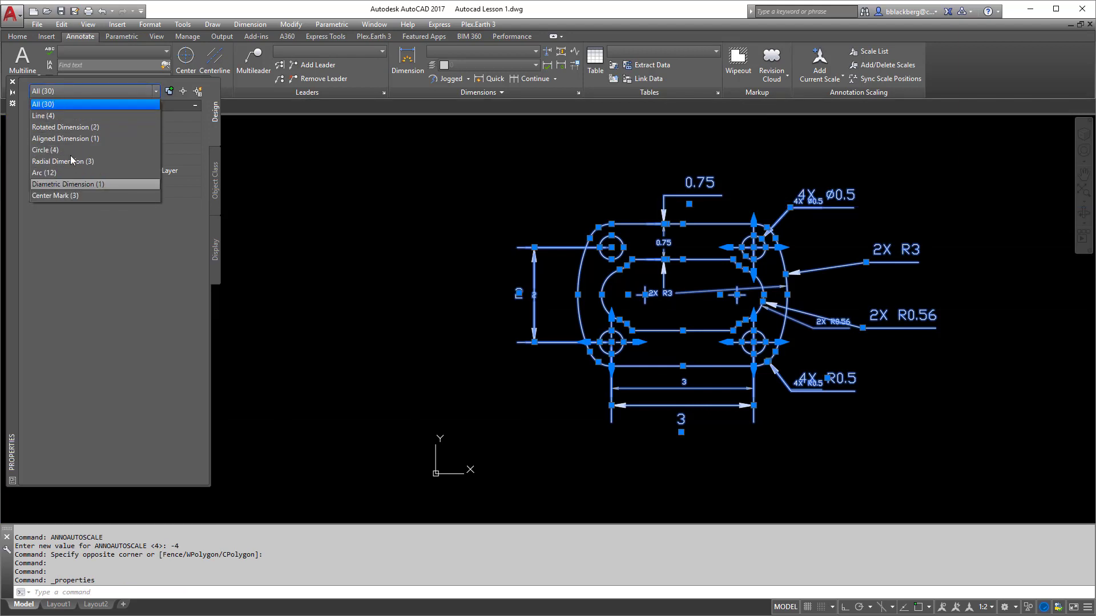
{"action": "left_click", "coordinate": [71, 131]}
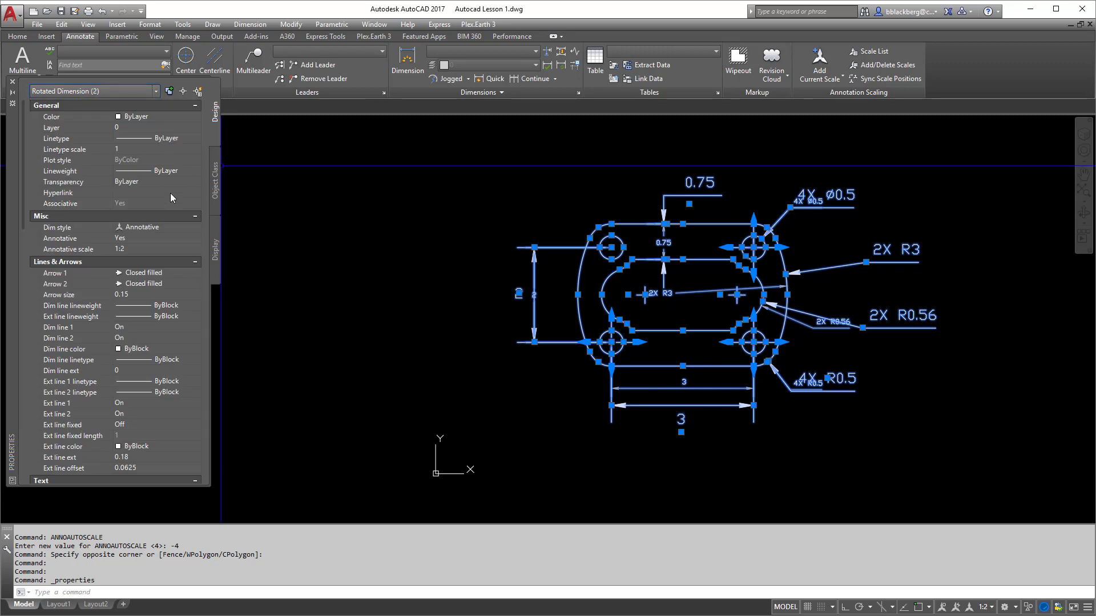
{"action": "left_click", "coordinate": [143, 249]}
{"action": "left_click", "coordinate": [197, 248]}
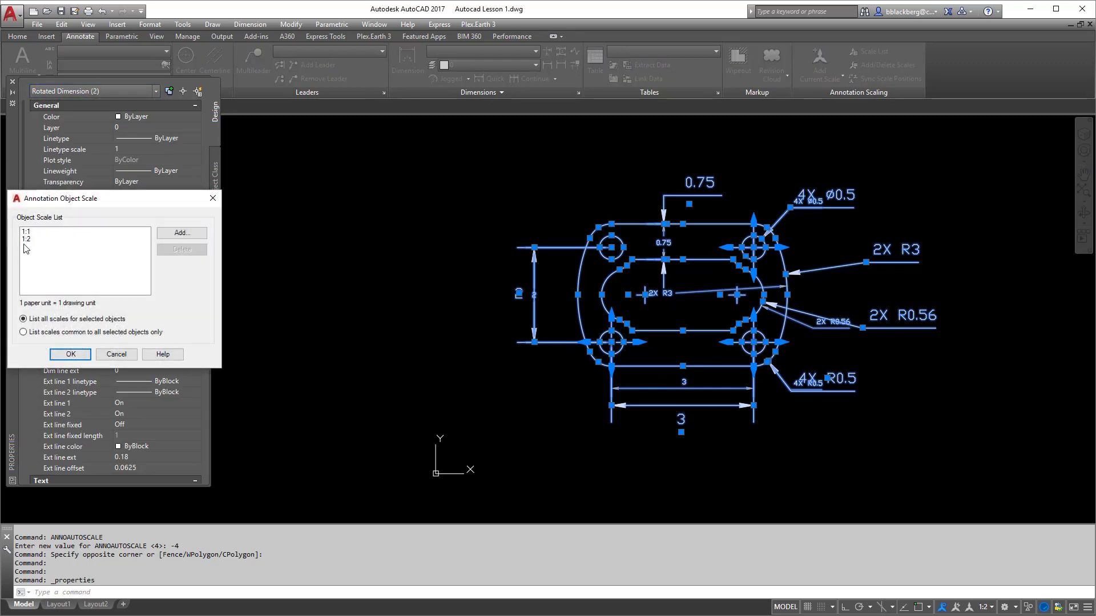
{"action": "left_click", "coordinate": [26, 239]}
{"action": "left_click", "coordinate": [182, 249]}
{"action": "left_click", "coordinate": [71, 354]}
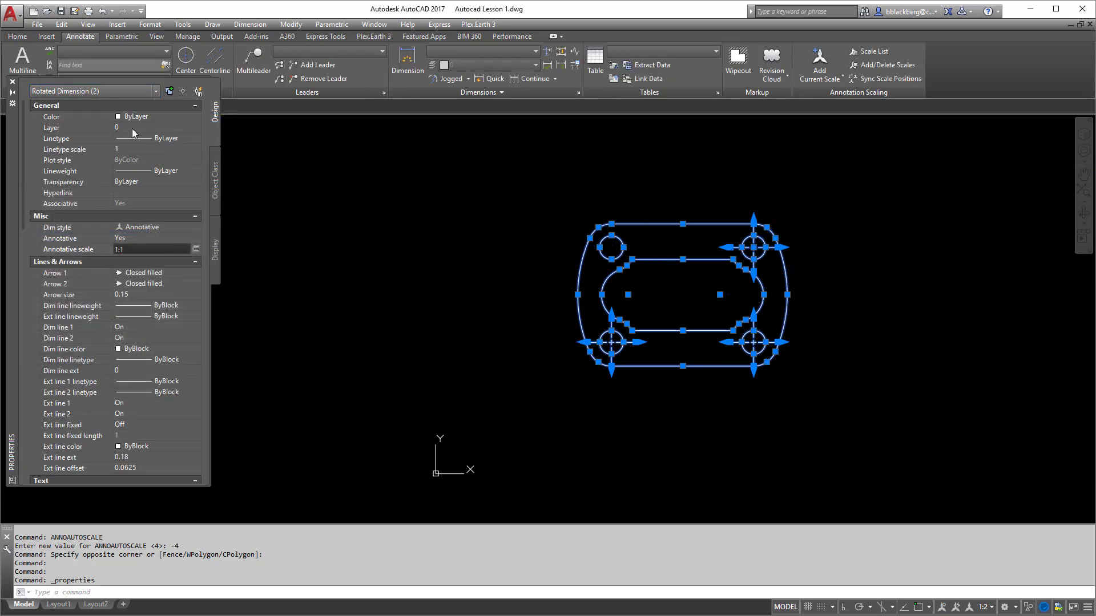
Check the aligned dimension's annotation scales, leave them unchanged, and deselect everything.
{"action": "left_click", "coordinate": [155, 92]}
{"action": "left_click", "coordinate": [85, 139]}
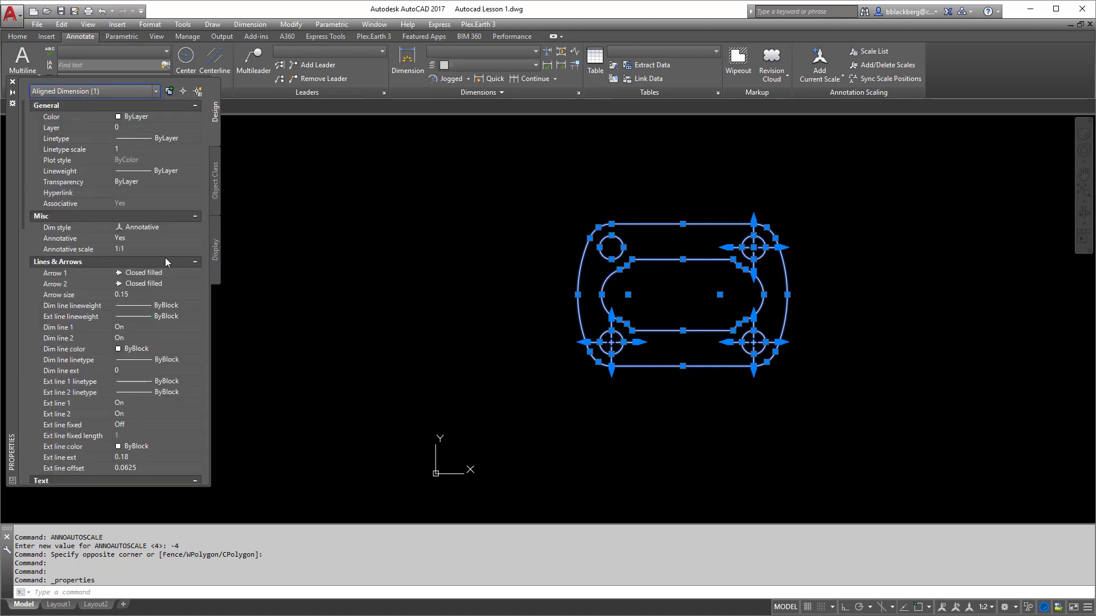
{"action": "left_click", "coordinate": [144, 249]}
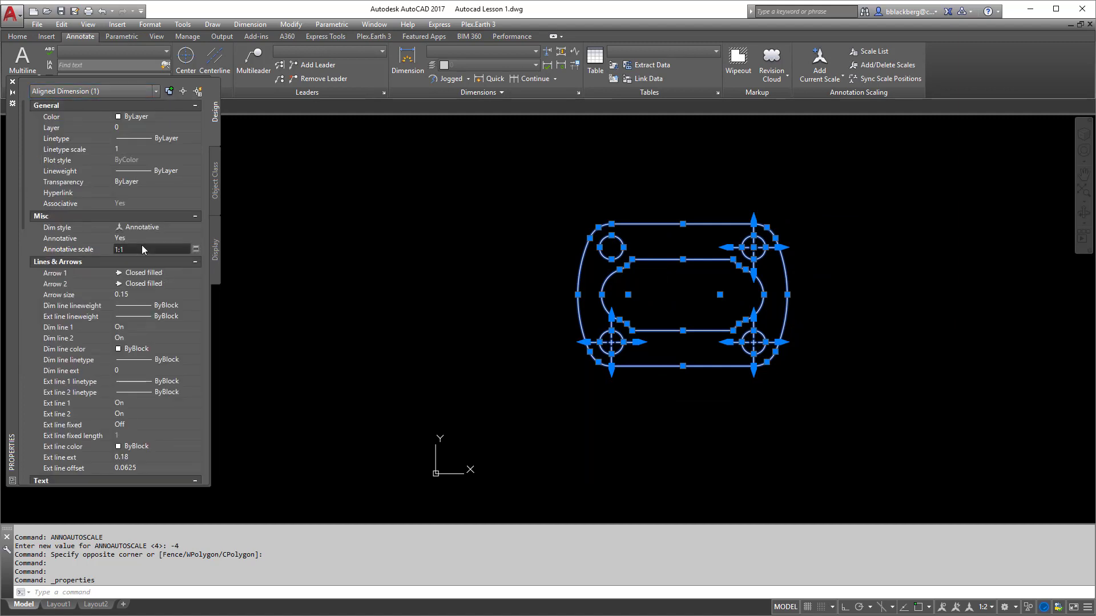
{"action": "left_click", "coordinate": [195, 249]}
{"action": "left_click", "coordinate": [70, 354]}
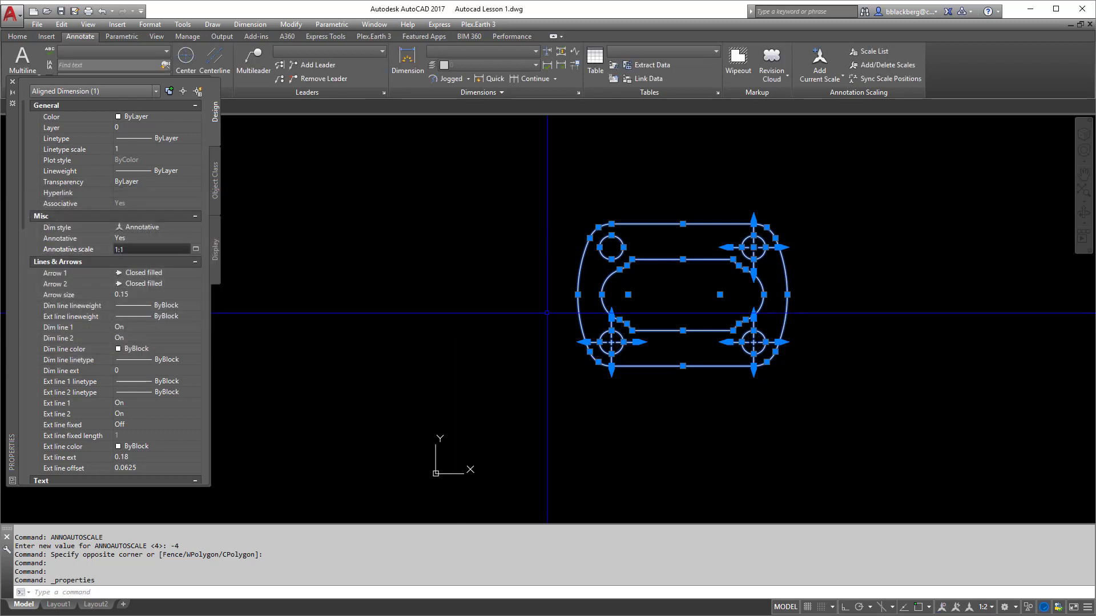
{"action": "key", "text": "Escape"}
Set the annotation scale to 1:1, close Properties, and pan the gasket plate to centre.
{"action": "left_click", "coordinate": [988, 608]}
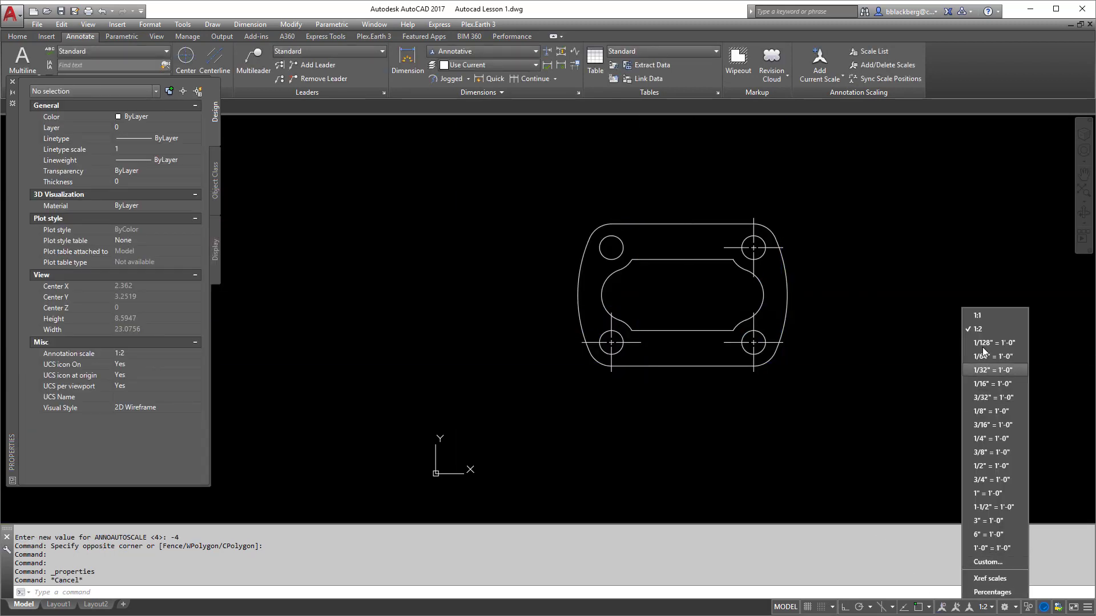
{"action": "left_click", "coordinate": [979, 315]}
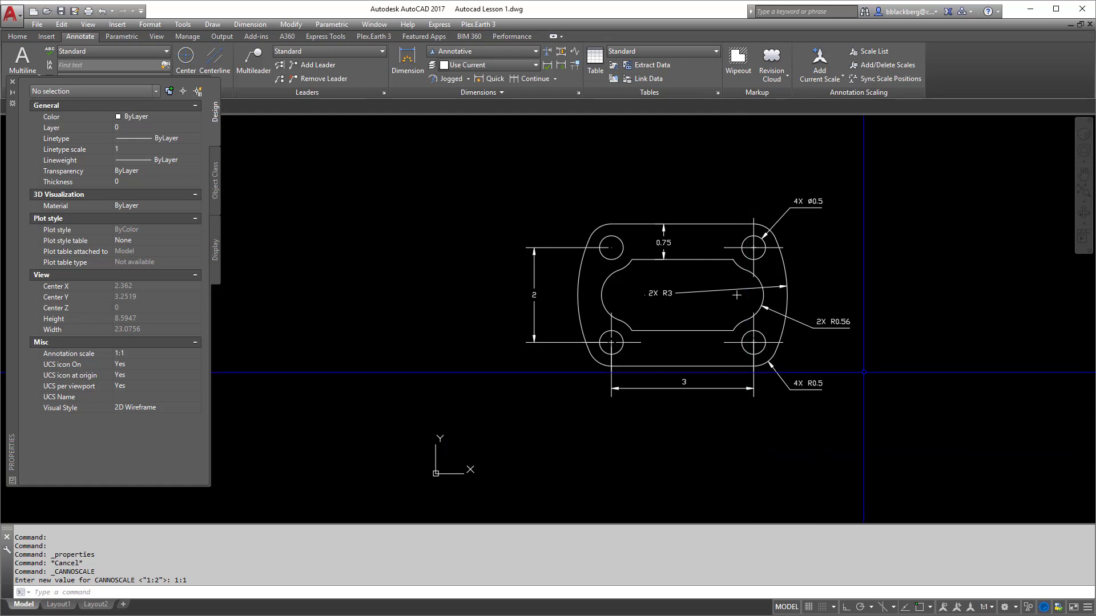
{"action": "left_click", "coordinate": [14, 83]}
{"action": "mouse_move", "coordinate": [714, 286]}
{"action": "middle_mouse_down"}
{"action": "mouse_move", "coordinate": [534, 284]}
{"action": "mouse_move", "coordinate": [489, 267]}
{"action": "mouse_move", "coordinate": [521, 238]}
{"action": "middle_mouse_up"}
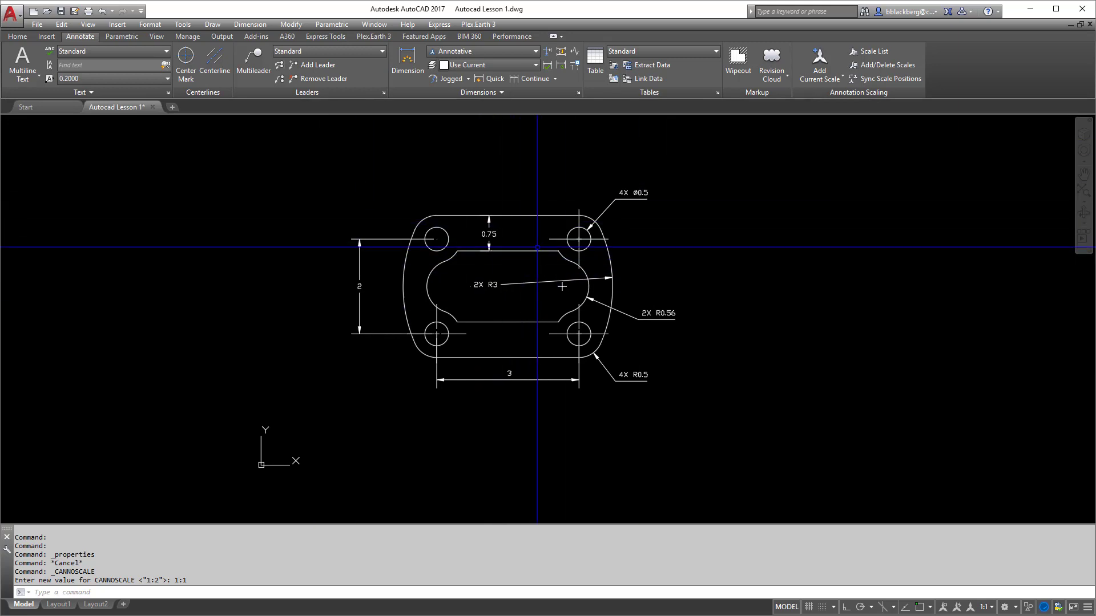
{"action": "left_click", "coordinate": [579, 92]}
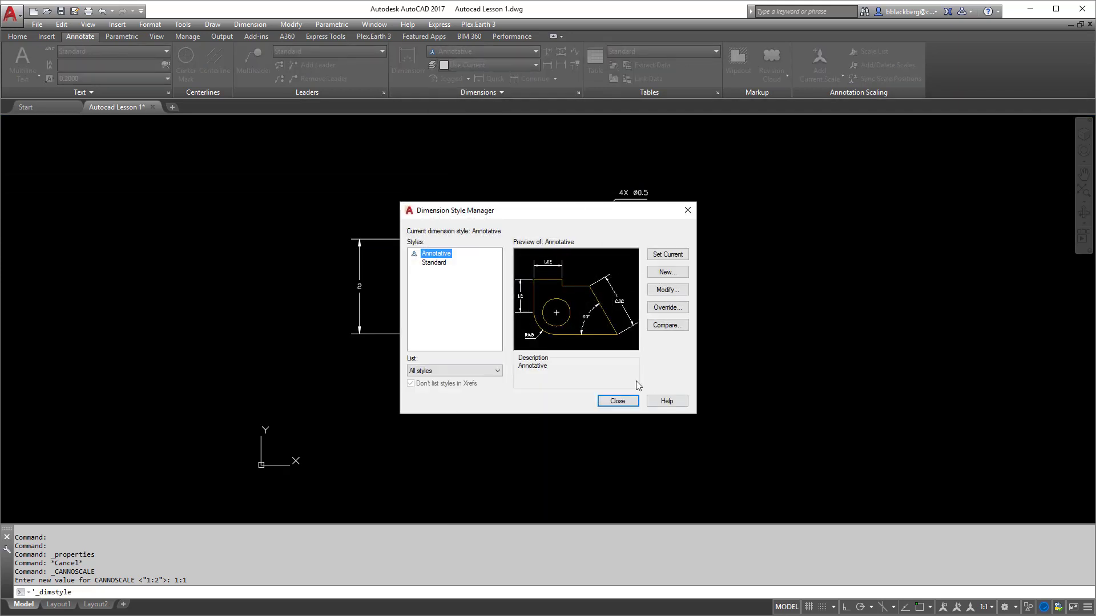
{"action": "left_click", "coordinate": [435, 262]}
{"action": "left_click", "coordinate": [667, 290]}
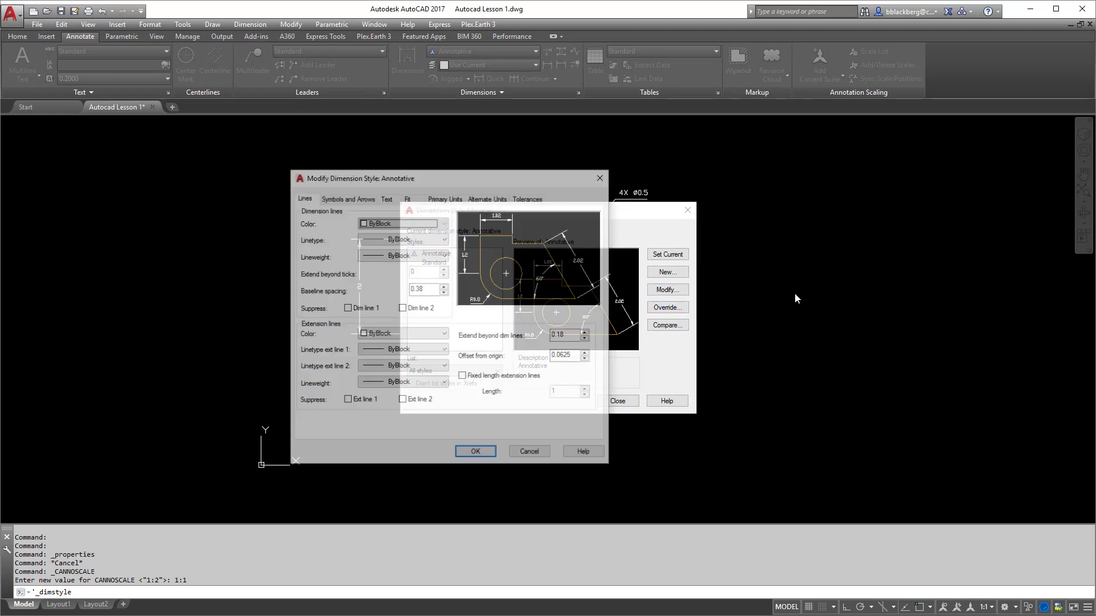
{"action": "left_click", "coordinate": [437, 198]}
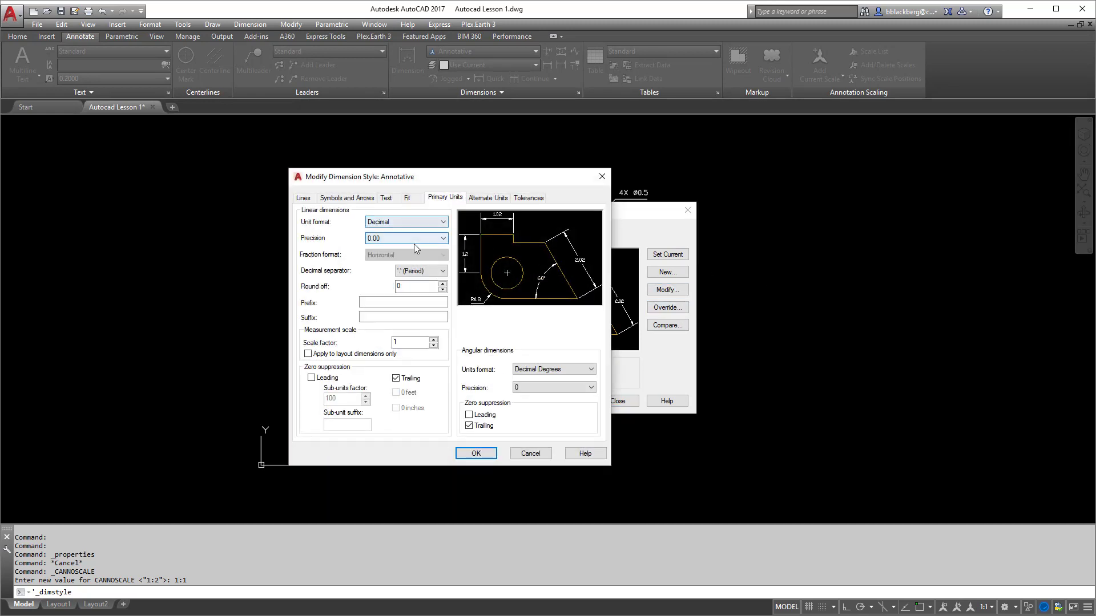
{"action": "left_click", "coordinate": [385, 197]}
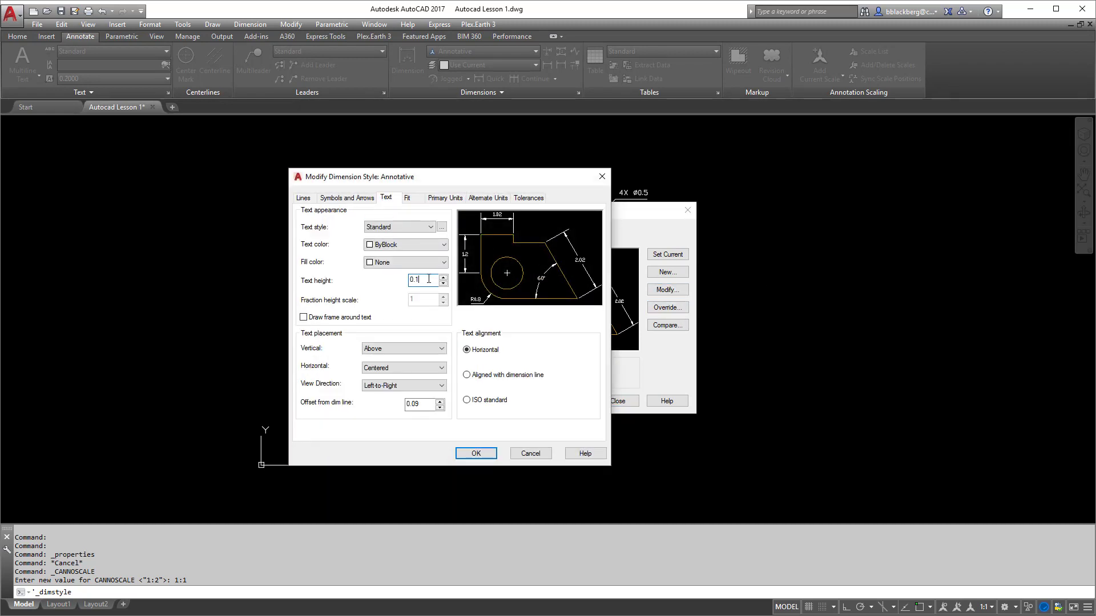
{"action": "left_click", "coordinate": [361, 198]}
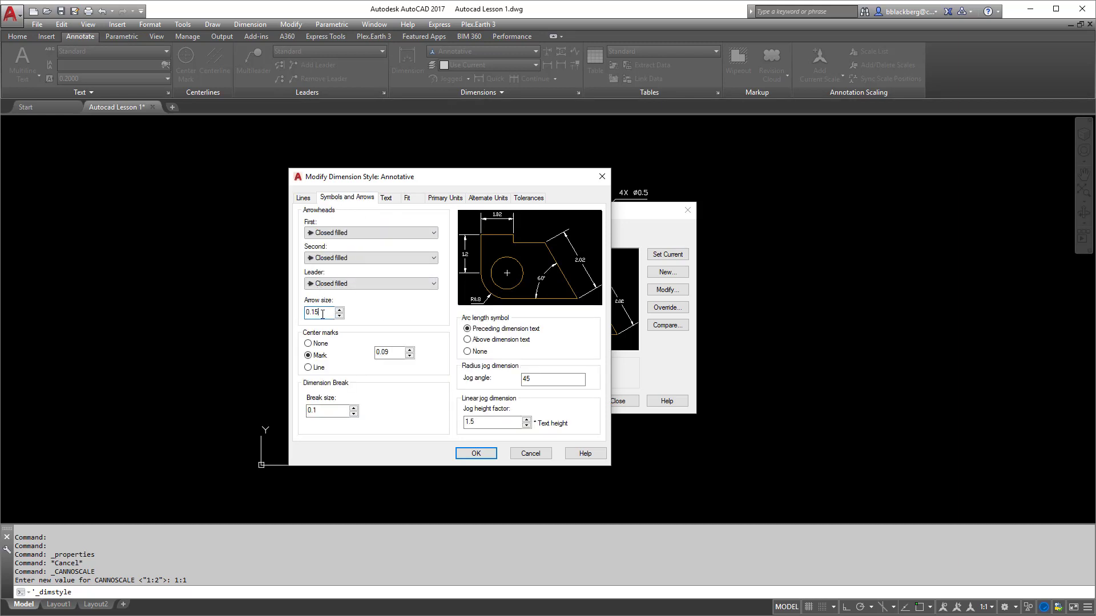
{"action": "left_click", "coordinate": [481, 459]}
{"action": "left_click", "coordinate": [617, 402]}
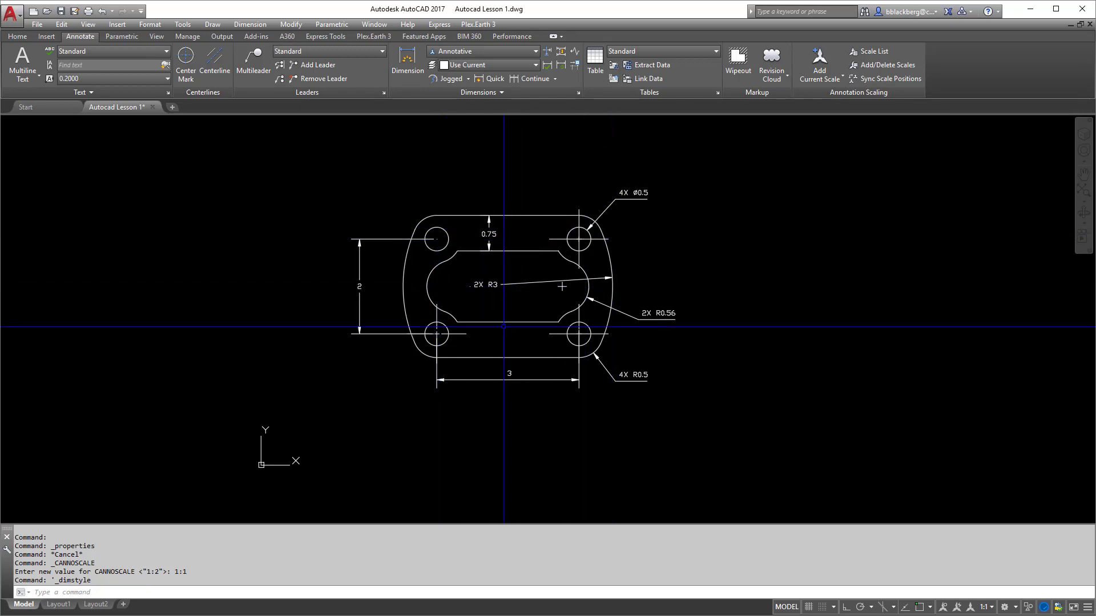
{"action": "left_click", "coordinate": [447, 78]}
{"action": "left_click", "coordinate": [467, 81]}
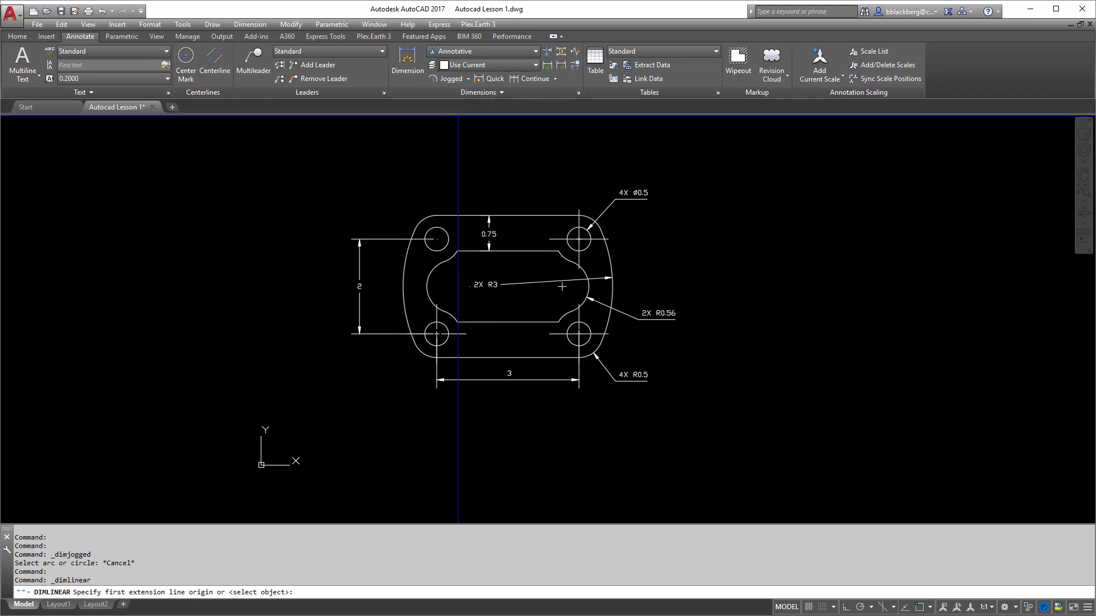
{"action": "left_click", "coordinate": [472, 218]}
{"action": "left_click", "coordinate": [579, 216]}
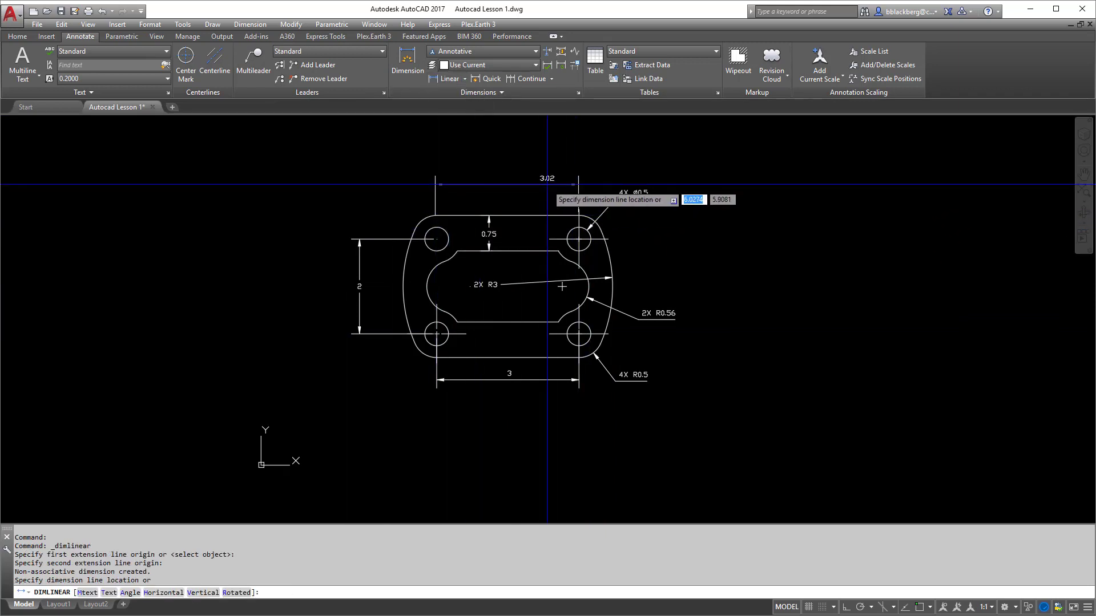
{"action": "left_click", "coordinate": [520, 171]}
{"action": "double_click", "coordinate": [520, 172]}
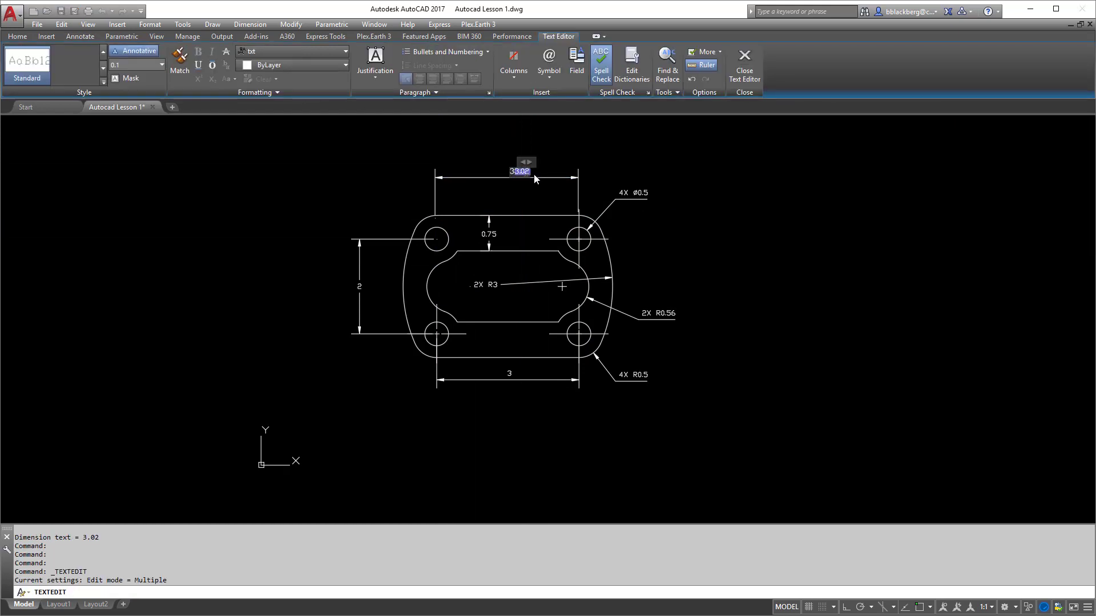
{"action": "type", "text": "3"}
{"action": "left_click", "coordinate": [541, 191]}
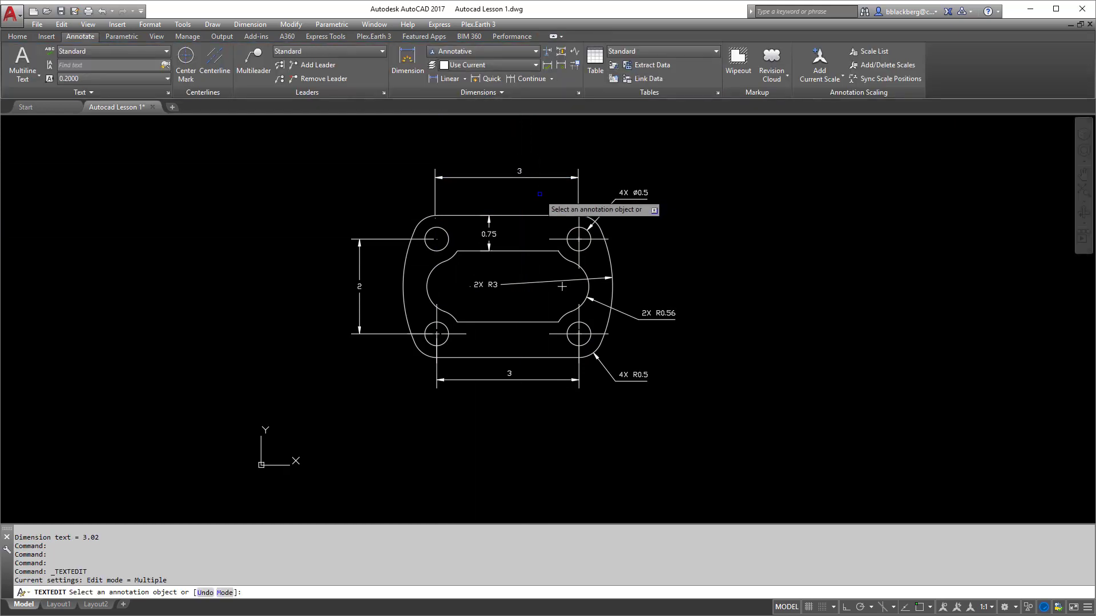
{"action": "key", "text": "Return"}
{"action": "left_click", "coordinate": [559, 176]}
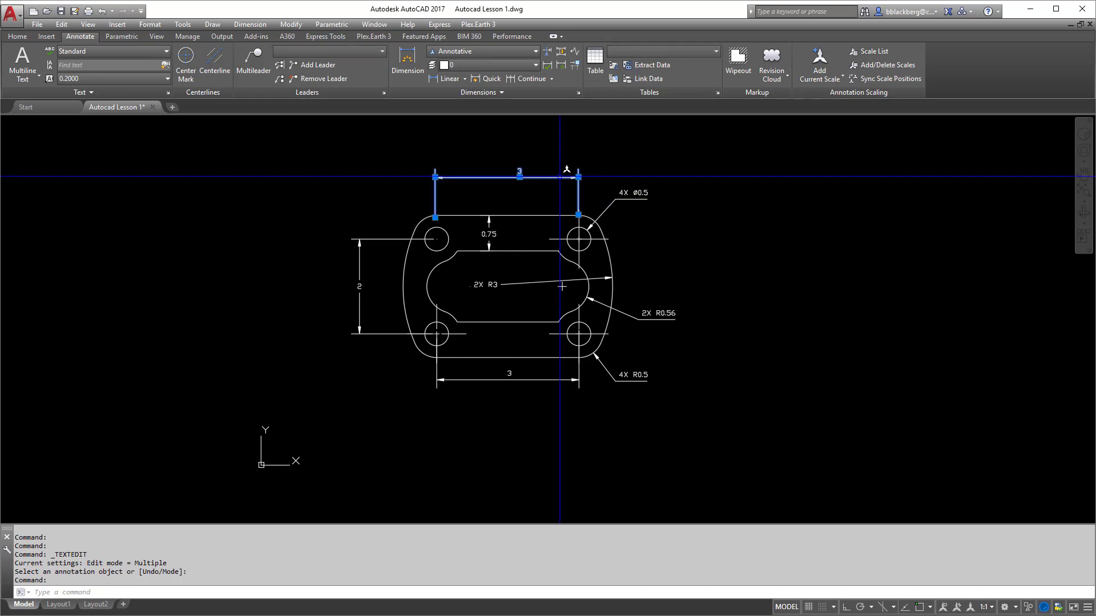
{"action": "key", "text": "Delete"}
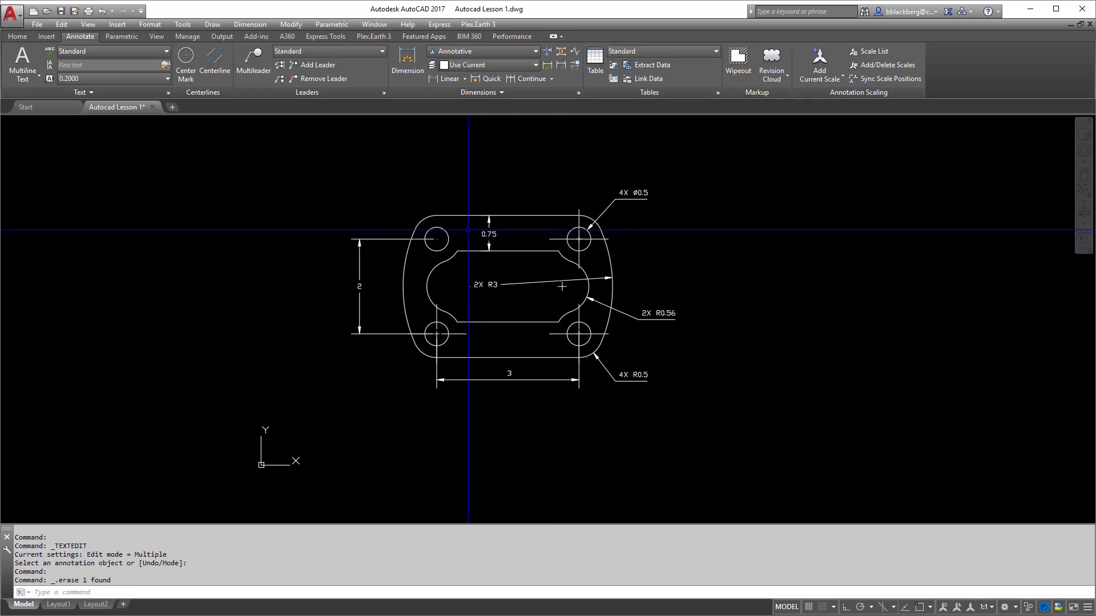